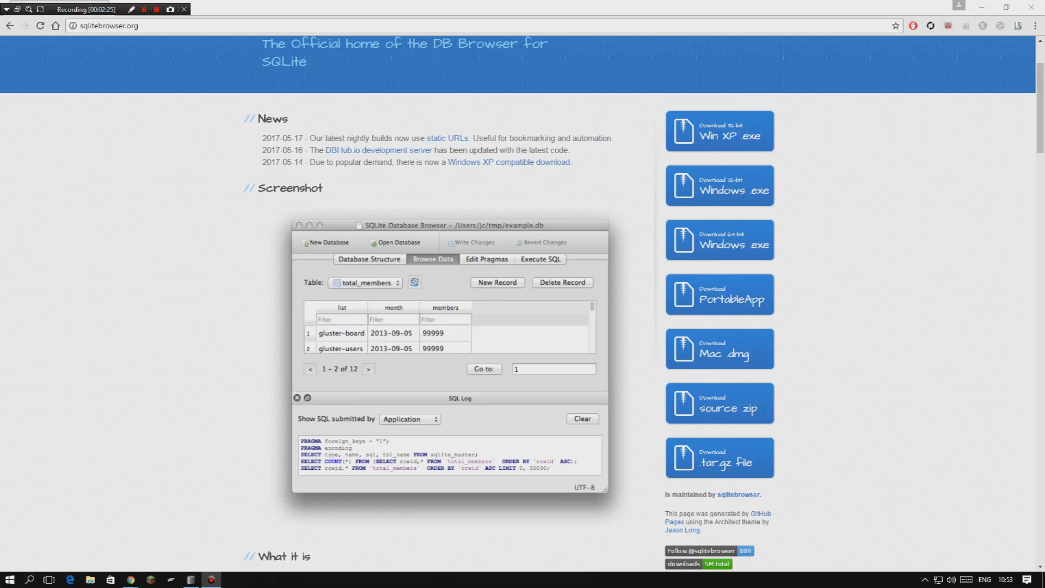
Look over the DB Browser for SQLite home page at sqlitebrowser.org and its download options.
scroll(522, 304, up, 2)
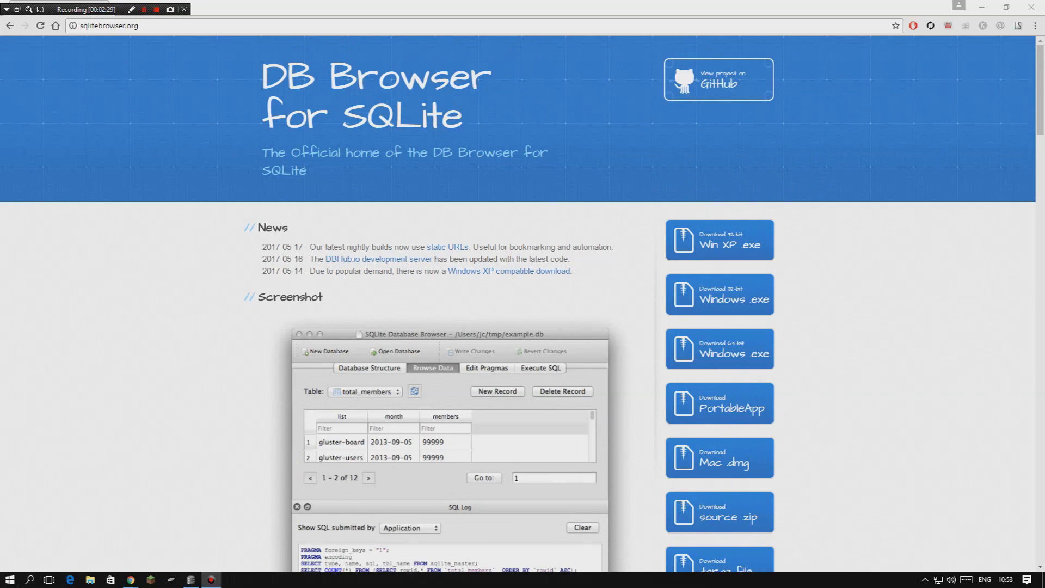
drag(139, 26, 90, 26)
click(139, 25)
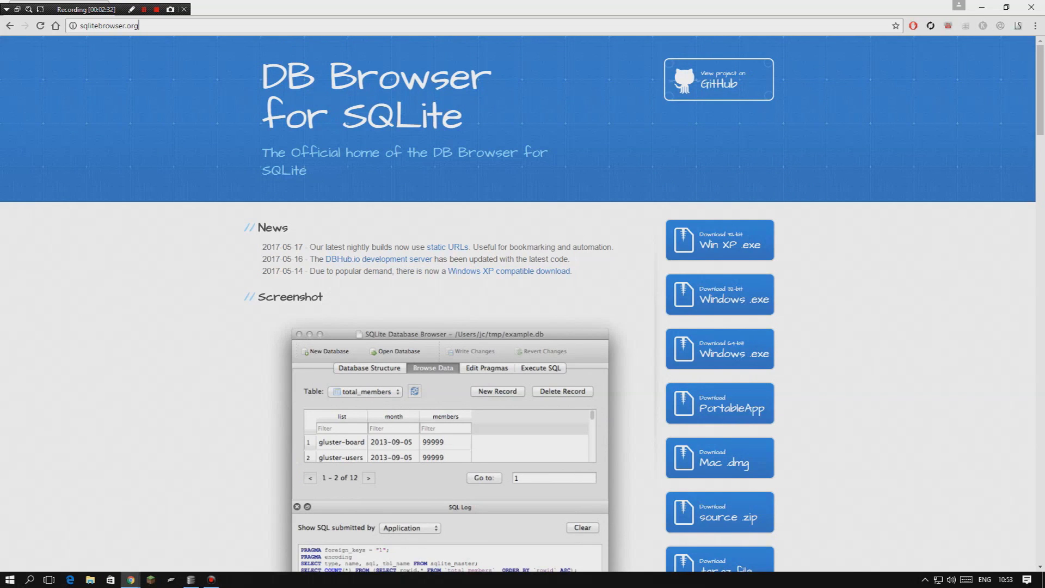
scroll(522, 305, down, 1)
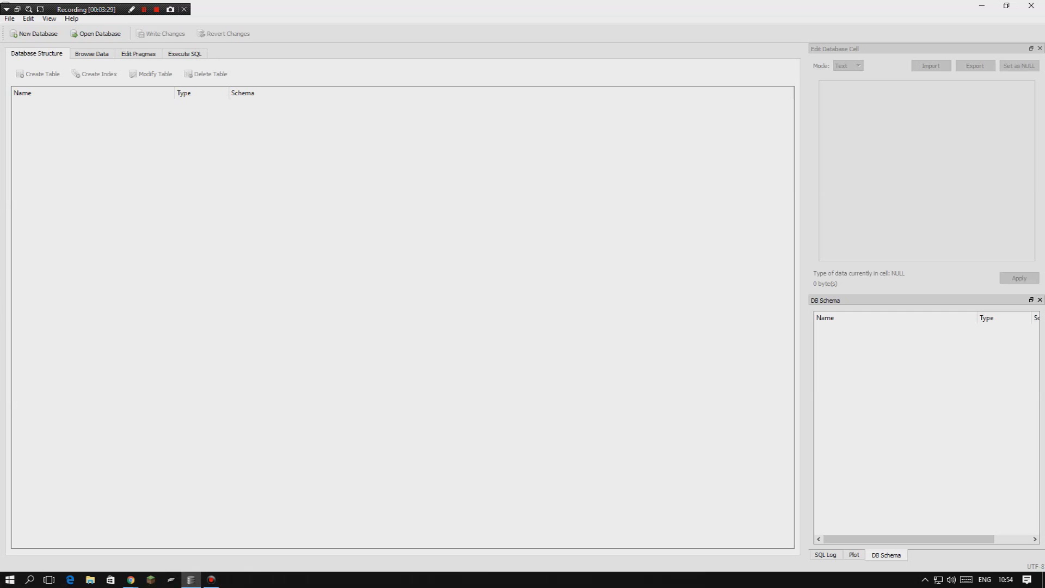
Start opening a database and browse to the folder E:\Directory\Forza Horizon 3\OpusDev\media\db.
click(97, 33)
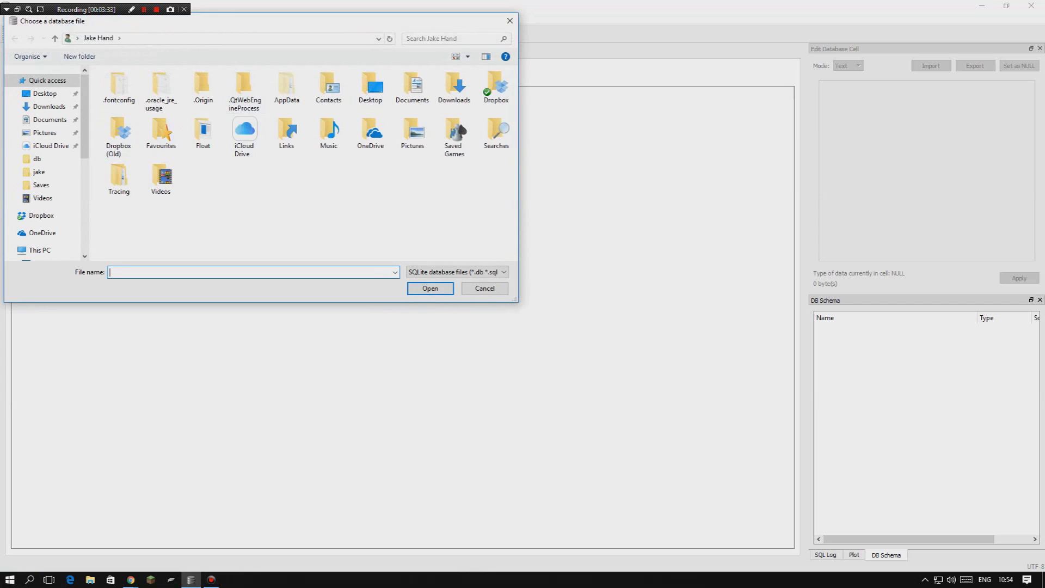
scroll(44, 188, down, 5)
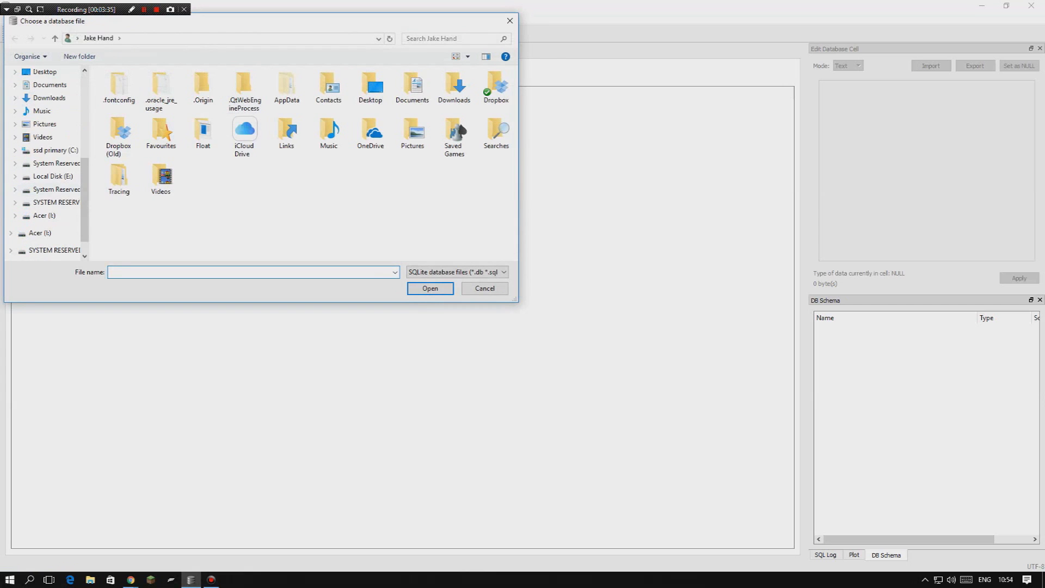
click(43, 215)
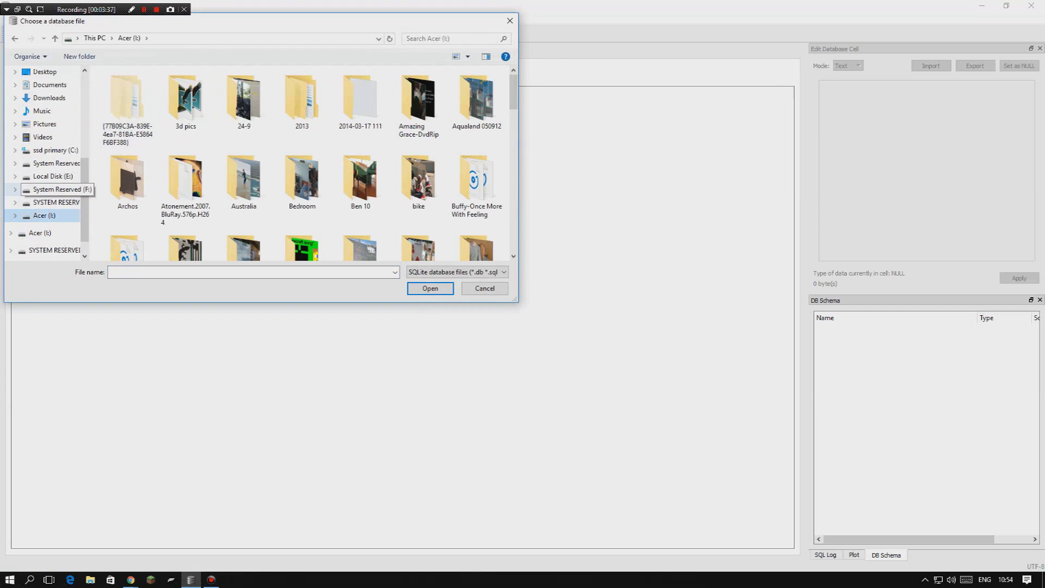
click(55, 189)
click(53, 176)
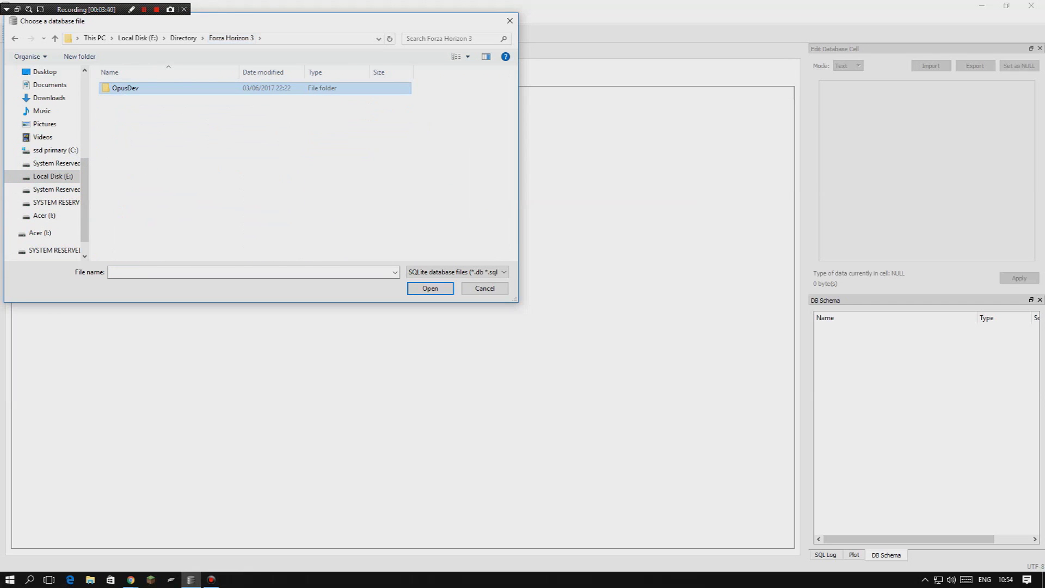
double_click(125, 87)
double_click(125, 99)
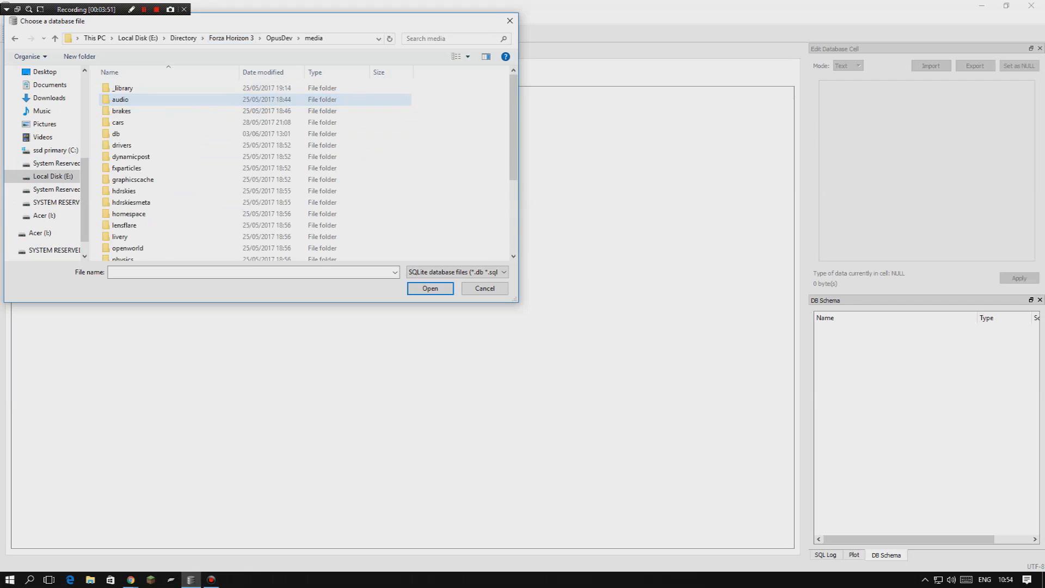
double_click(116, 134)
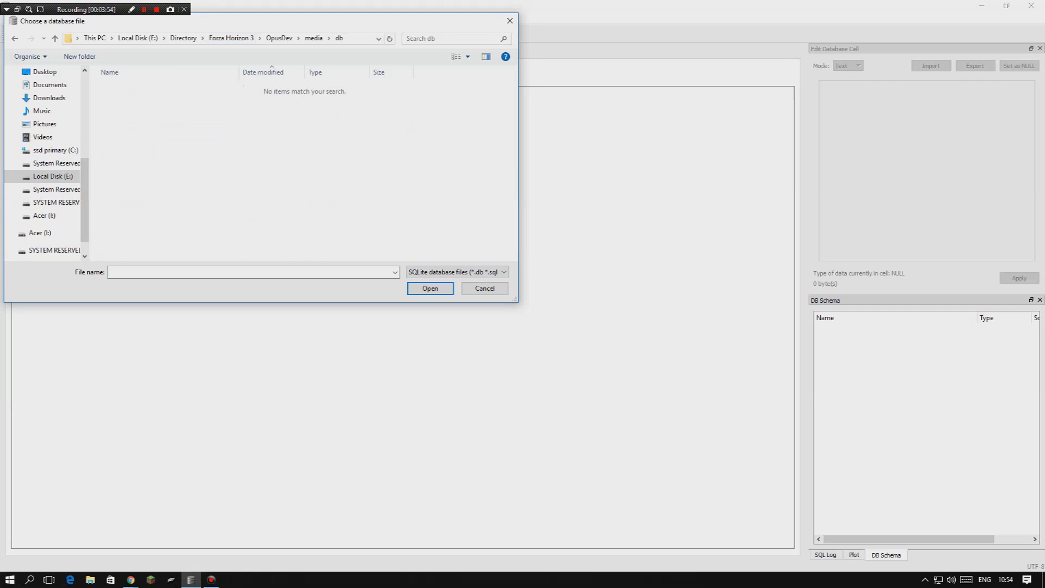
Show all file types in the db folder and open the database gamedb.slt.
click(457, 272)
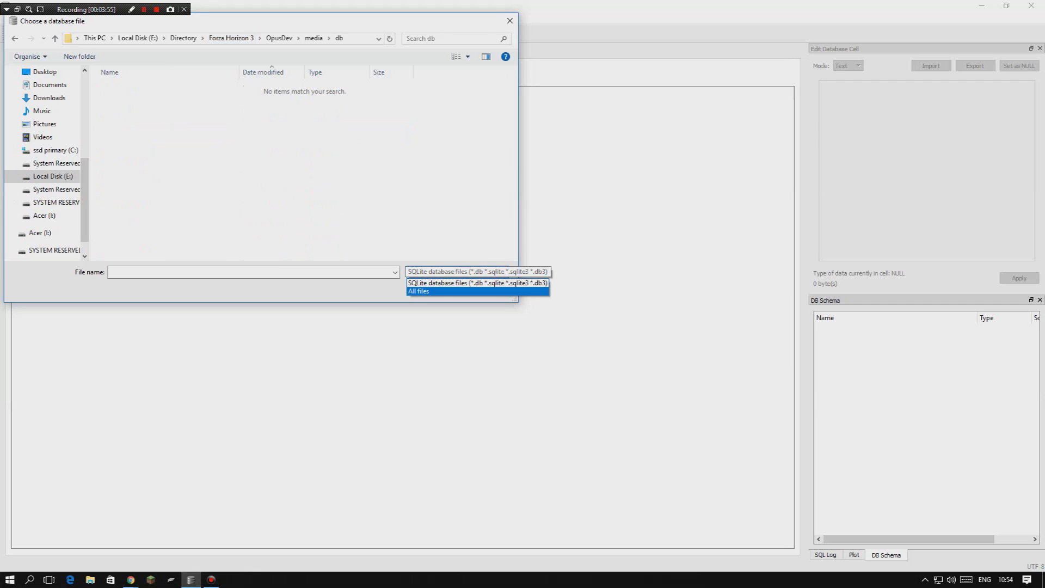
click(420, 291)
click(128, 88)
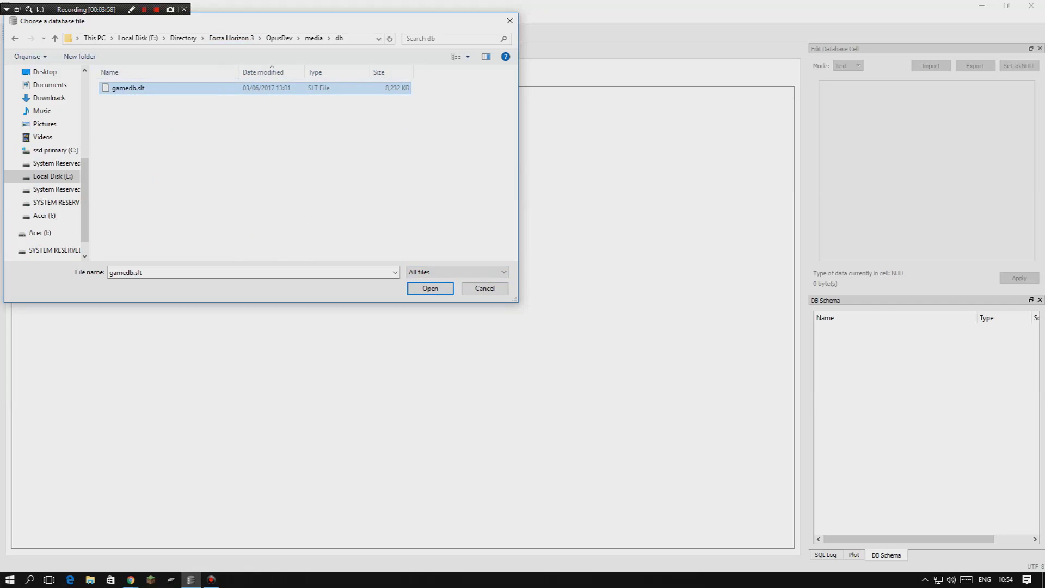
double_click(128, 88)
Look through the list of tables in the structure of the opened database.
scroll(403, 205, down, 2)
scroll(403, 315, down, 20)
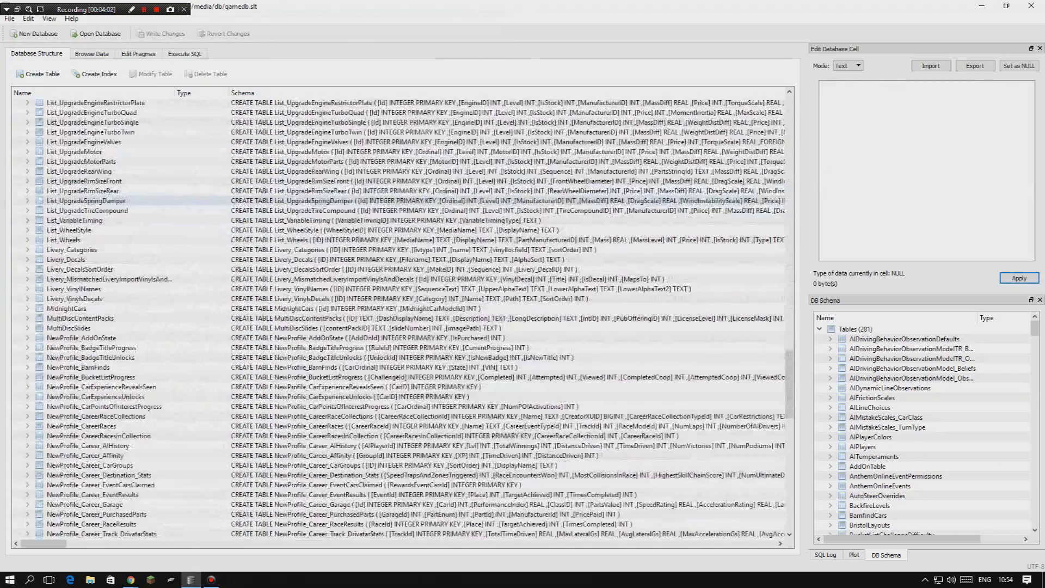
scroll(403, 315, up, 20)
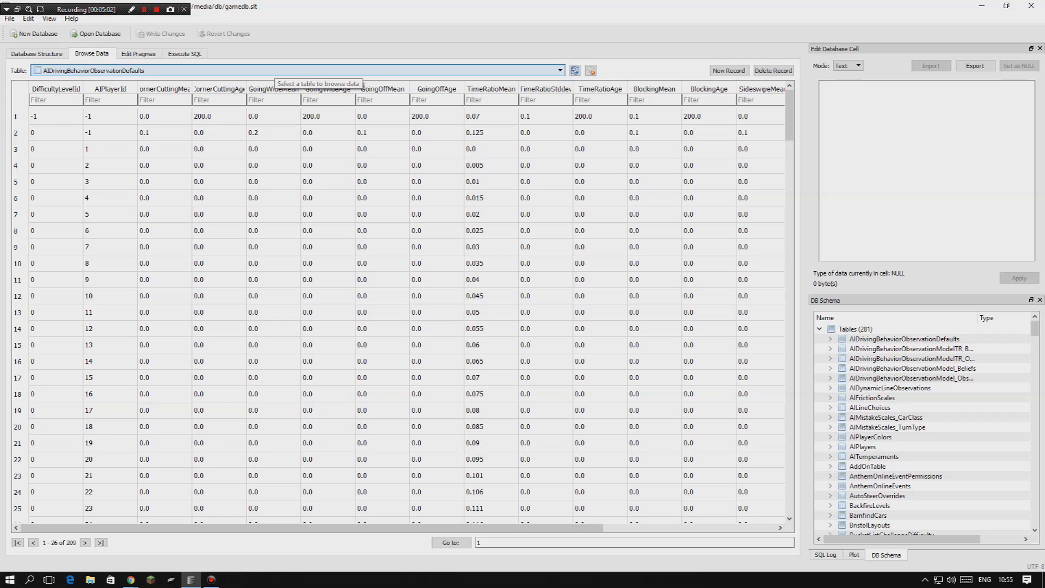
Display the records of the Data_Engine table.
click(272, 70)
scroll(163, 120, down, 9)
scroll(294, 107, down, 10)
scroll(294, 107, up, 2)
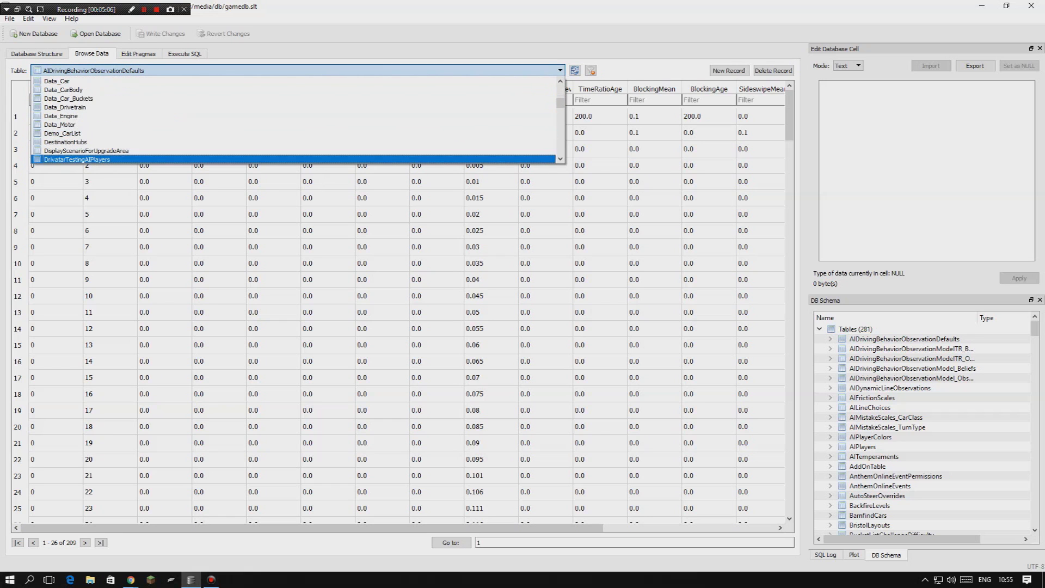
click(61, 115)
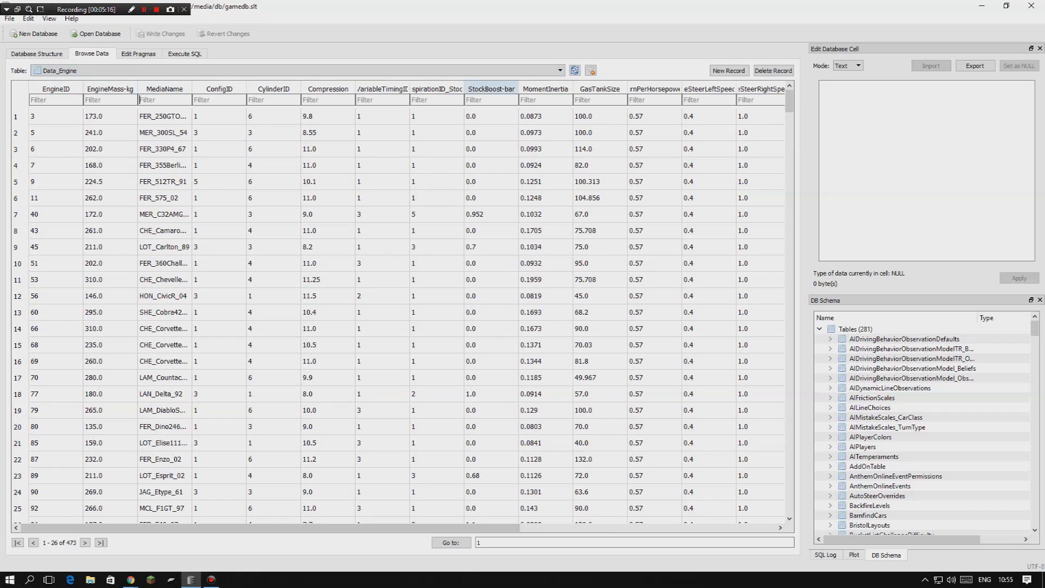
Filter the MediaName column by "sup", check the full names of the matches, and select the EngineID of TOY_SupraRZHE_98.
text(sup)
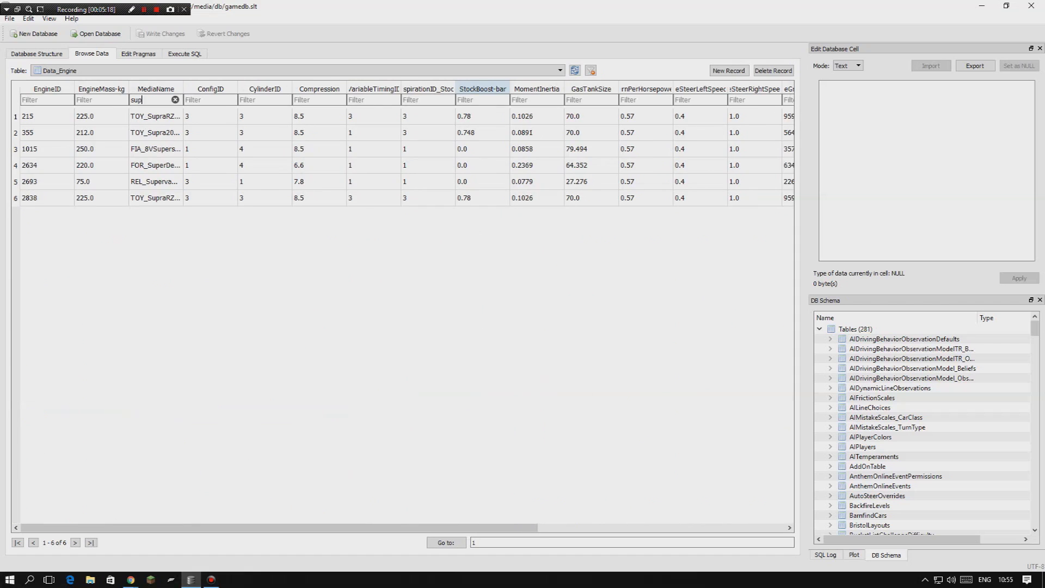
click(156, 116)
click(156, 132)
click(155, 116)
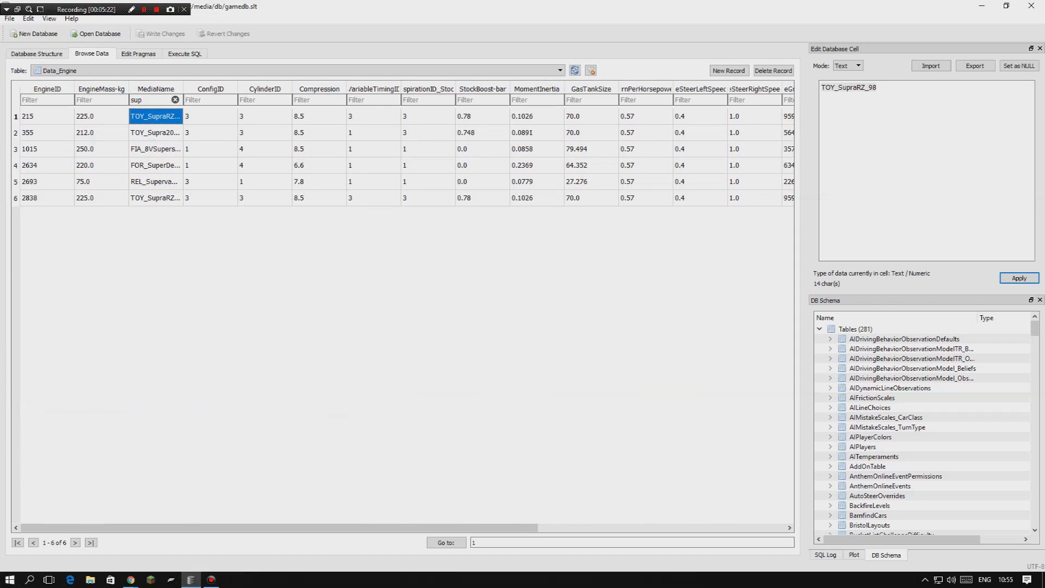
click(155, 181)
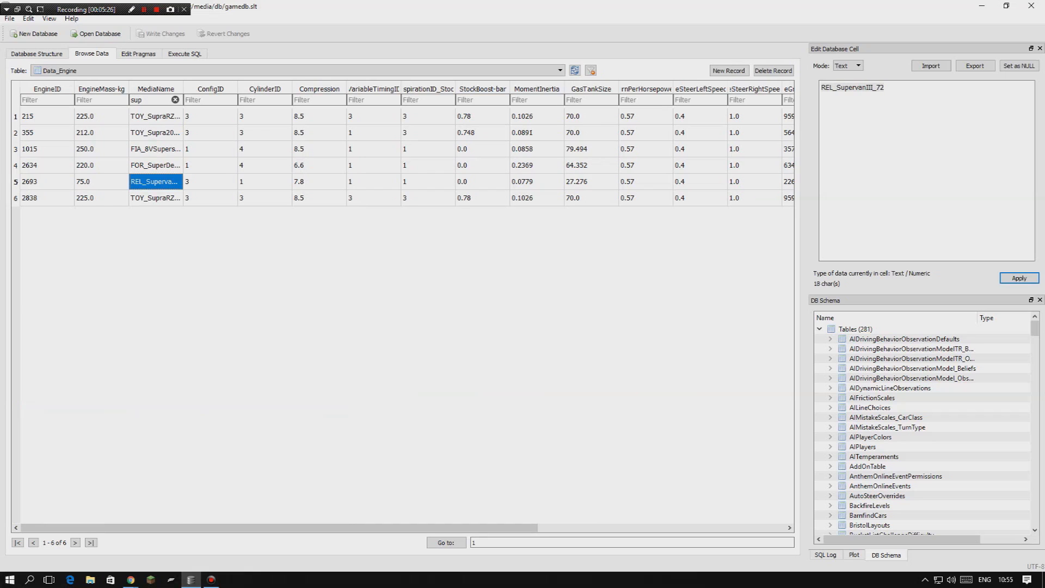
click(155, 115)
click(877, 88)
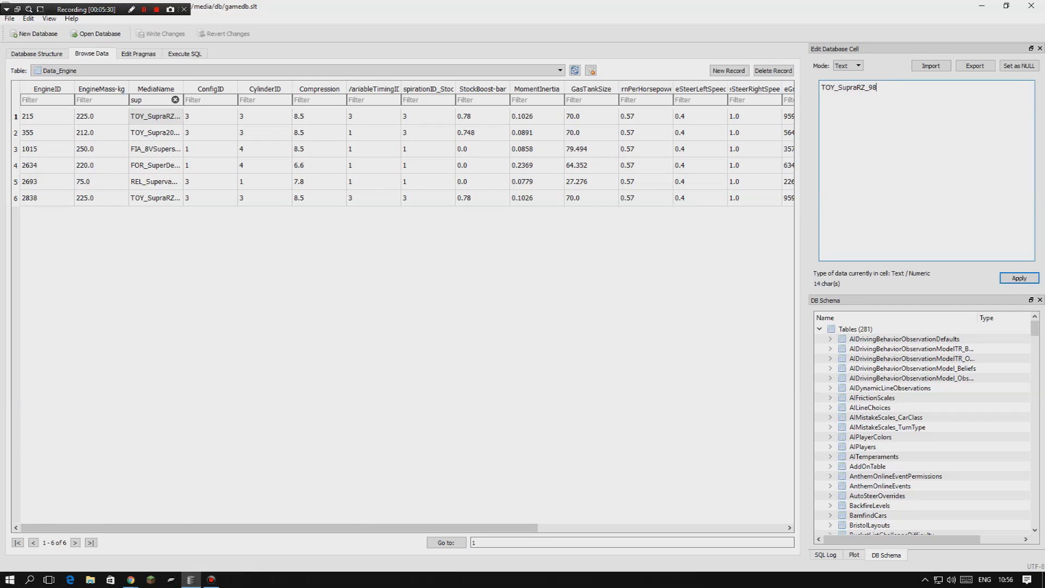
click(155, 198)
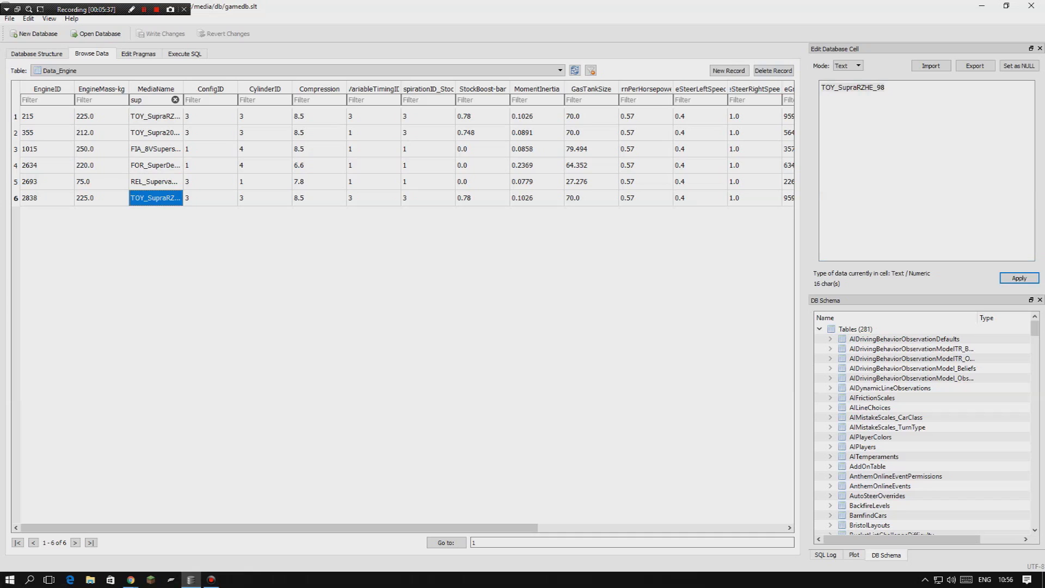
click(47, 197)
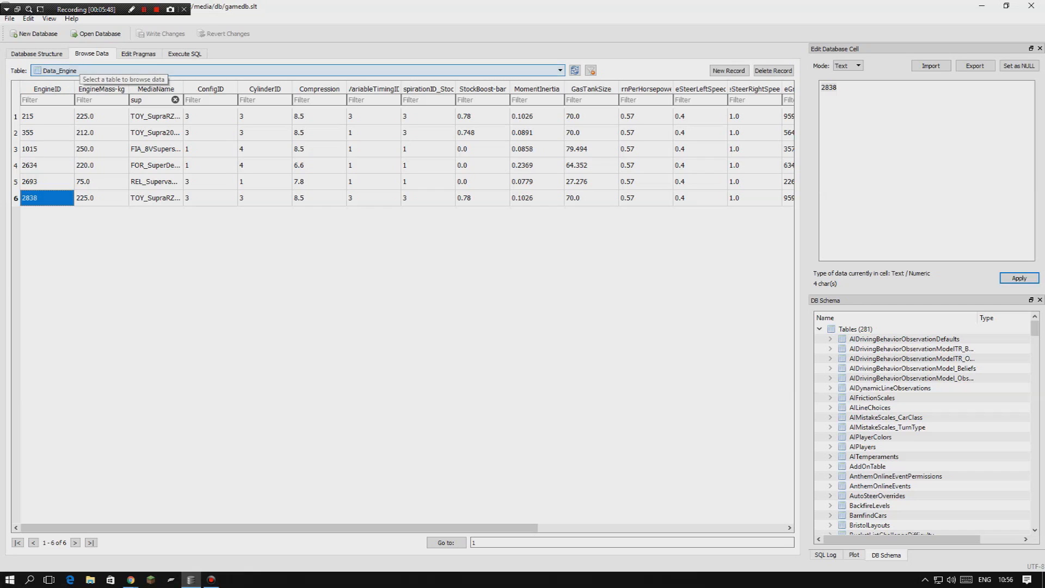
Display the List_UpgradeEngineTurboTwin table and filter its EngineID column by 2838.
click(129, 71)
scroll(163, 120, down, 5)
scroll(164, 120, down, 20)
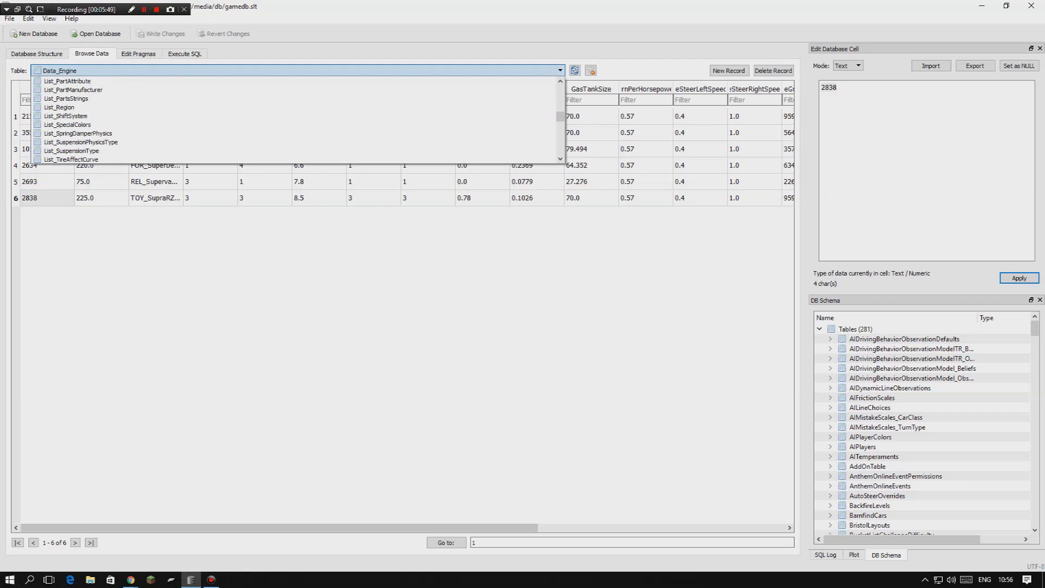
scroll(163, 120, down, 2)
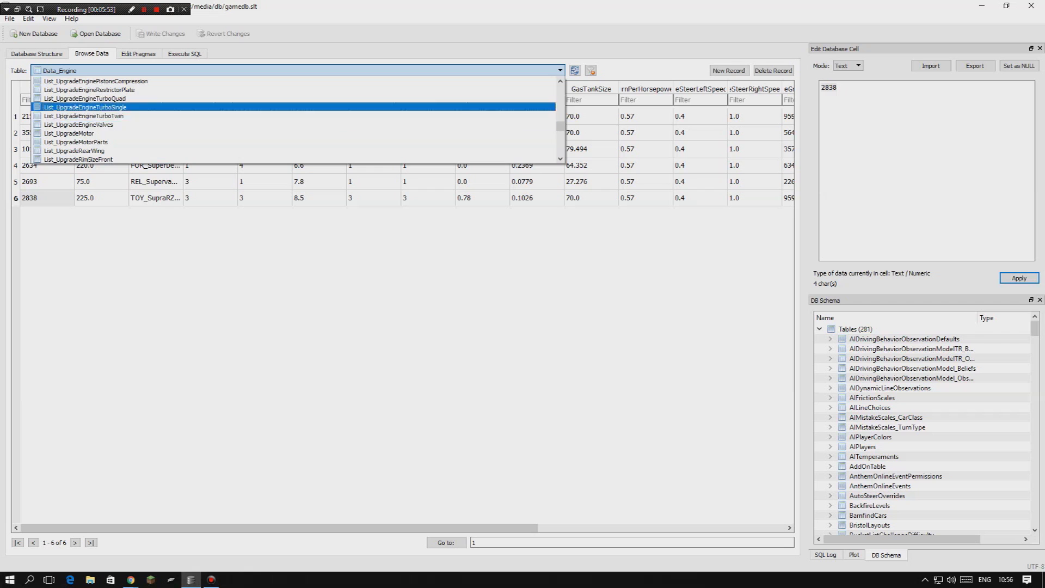
click(83, 116)
click(110, 99)
text(28)
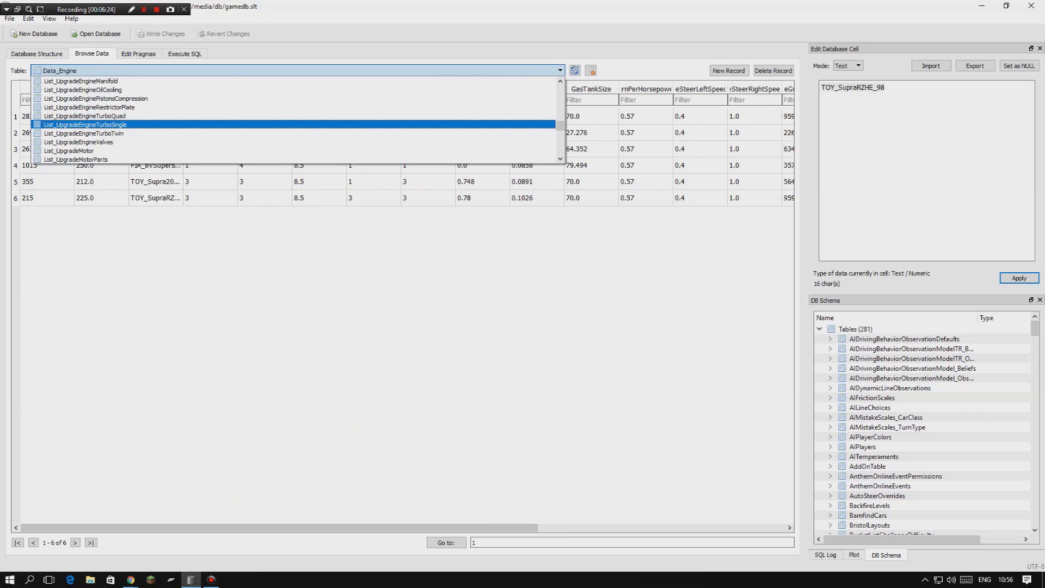
Switch the browsed table from Data_Engine back to List_UpgradeEngineTurboTwin.
key(Down)
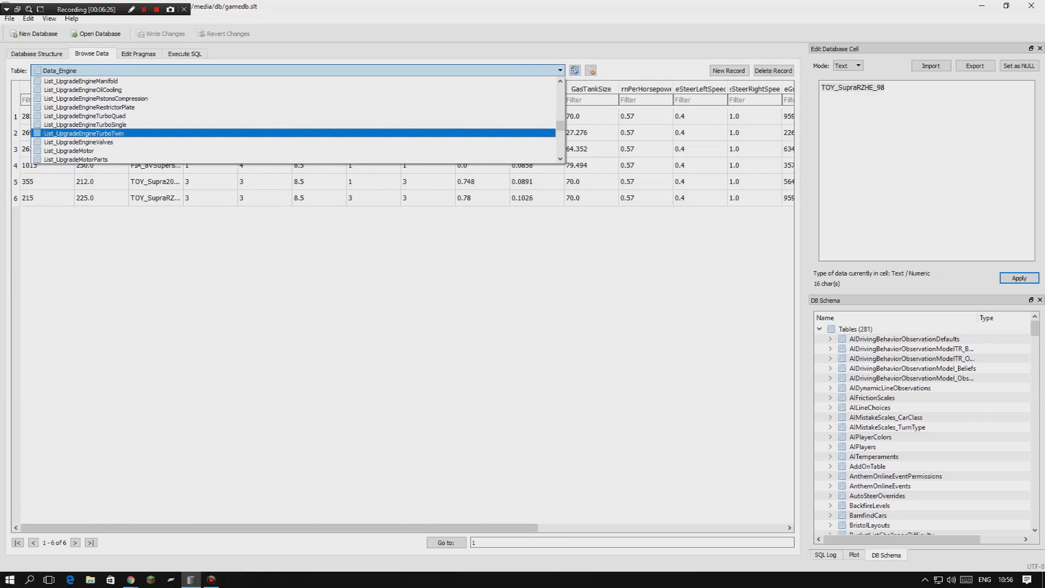
key(Up)
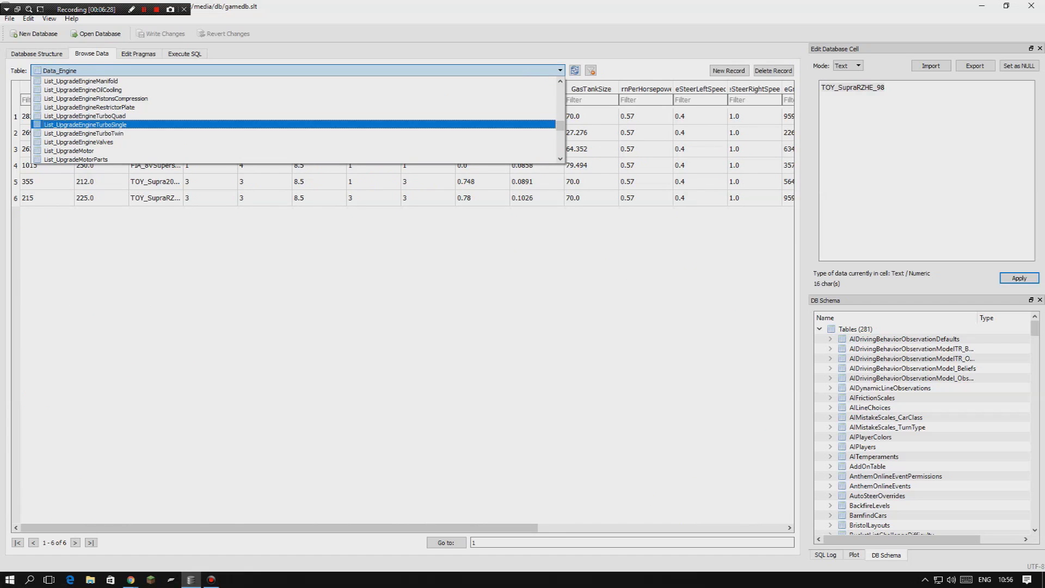
key(Down)
key(Return)
key(alt+Down)
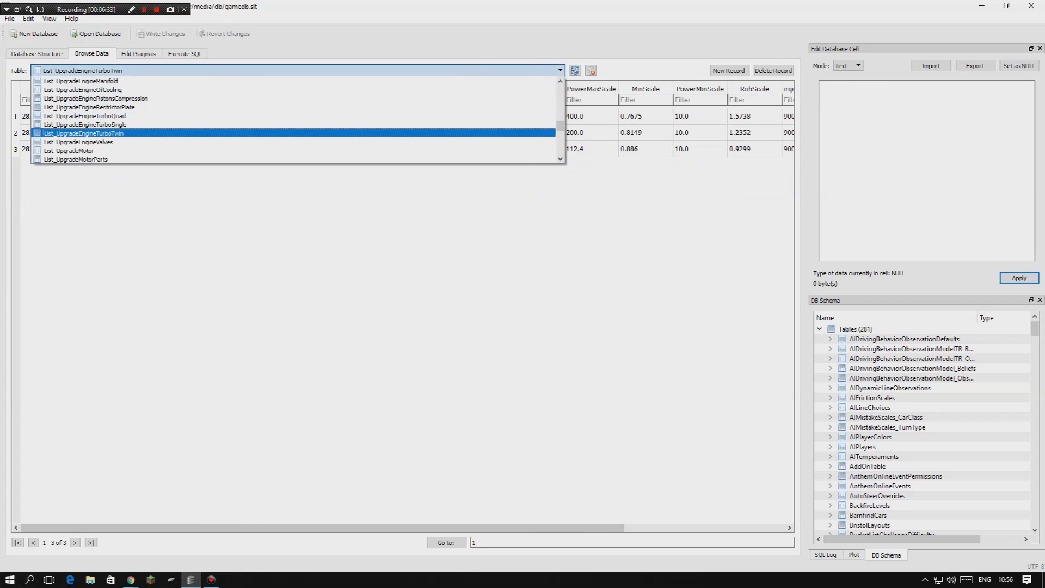
key(Up)
key(Down)
key(Up)
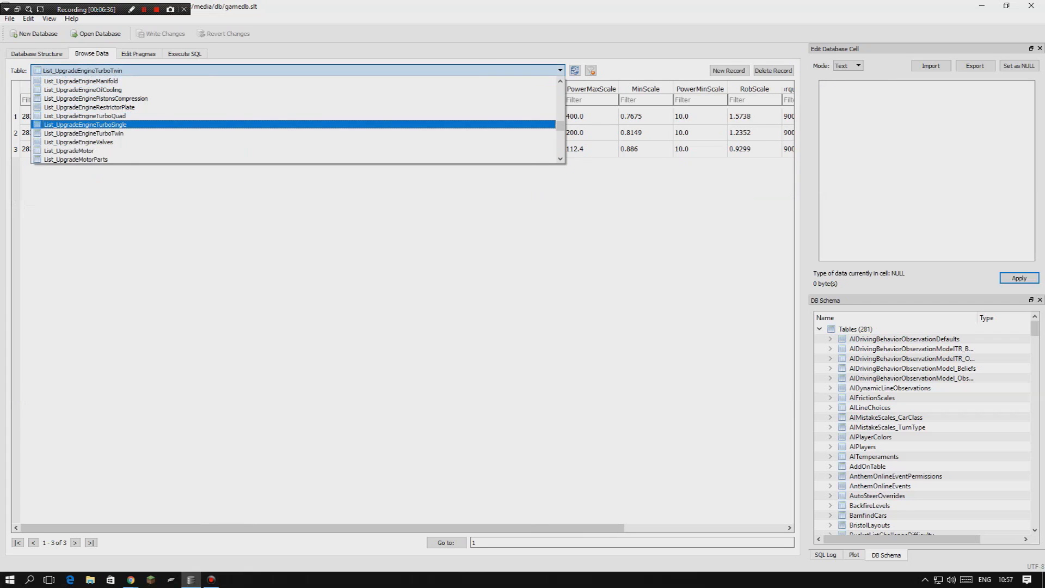
key(Down)
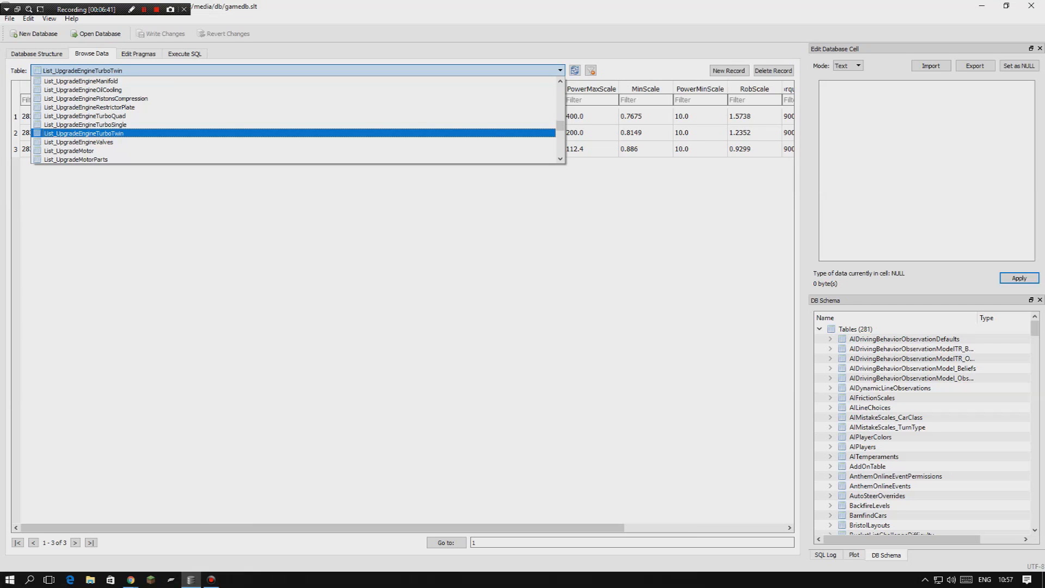
key(Up)
key(Down)
key(Up)
key(Down)
key(Return)
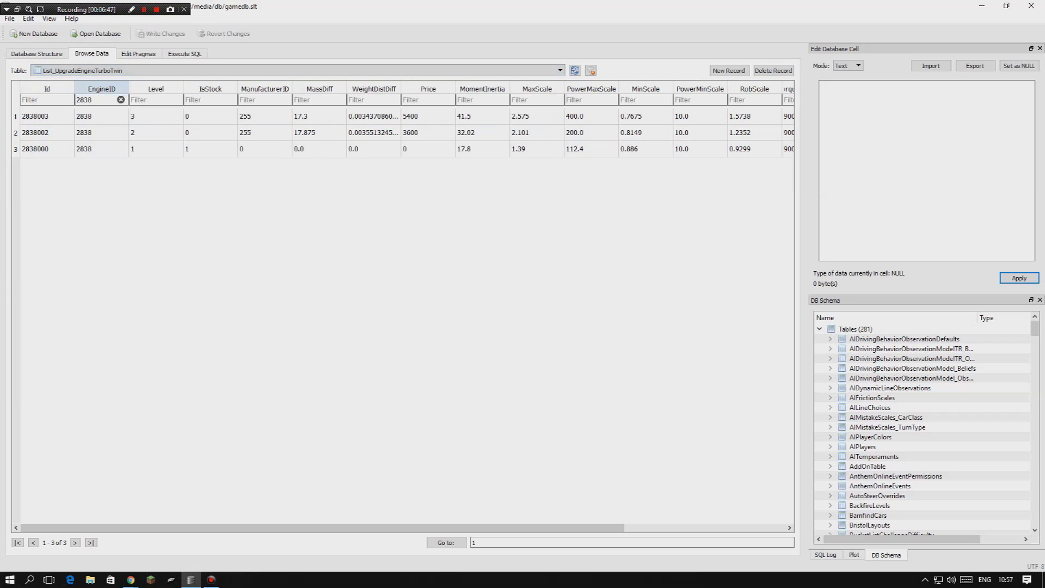
key(shift+Tab)
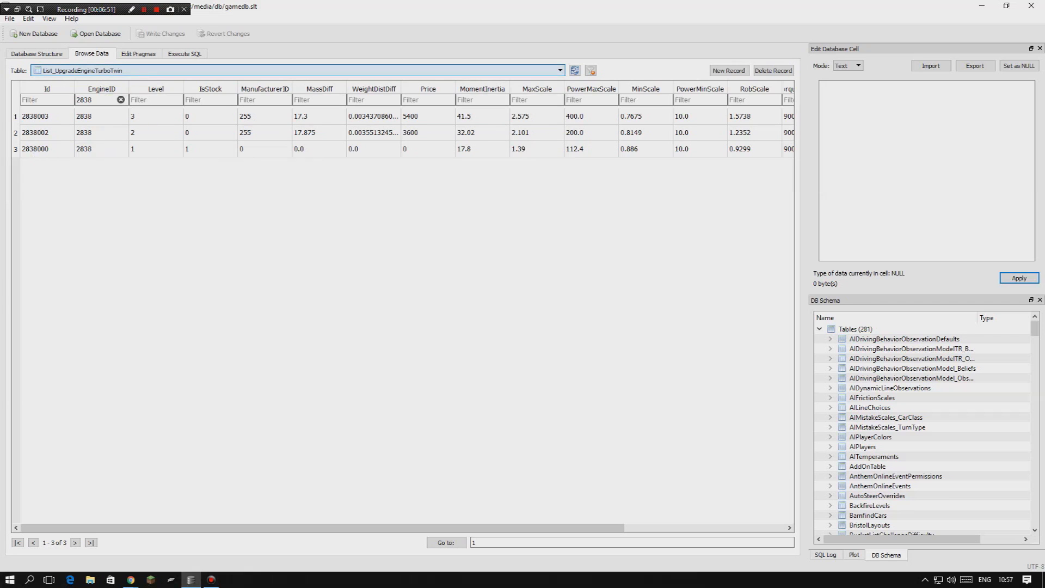
key(Tab)
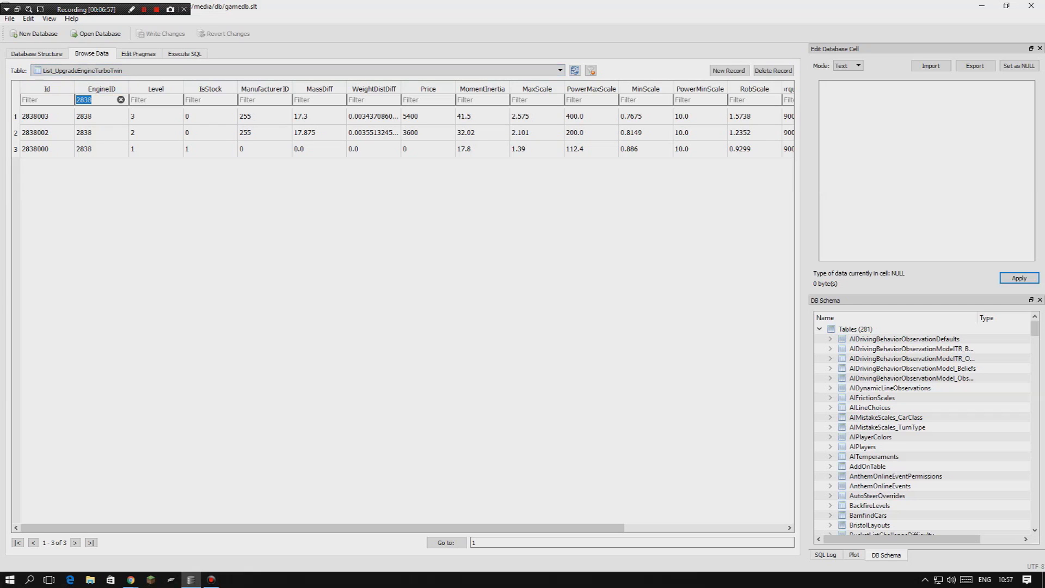
Examine the level 2 PowerMaxScale value and the stock and level 2 twin-turbo records of engine 2838.
click(590, 133)
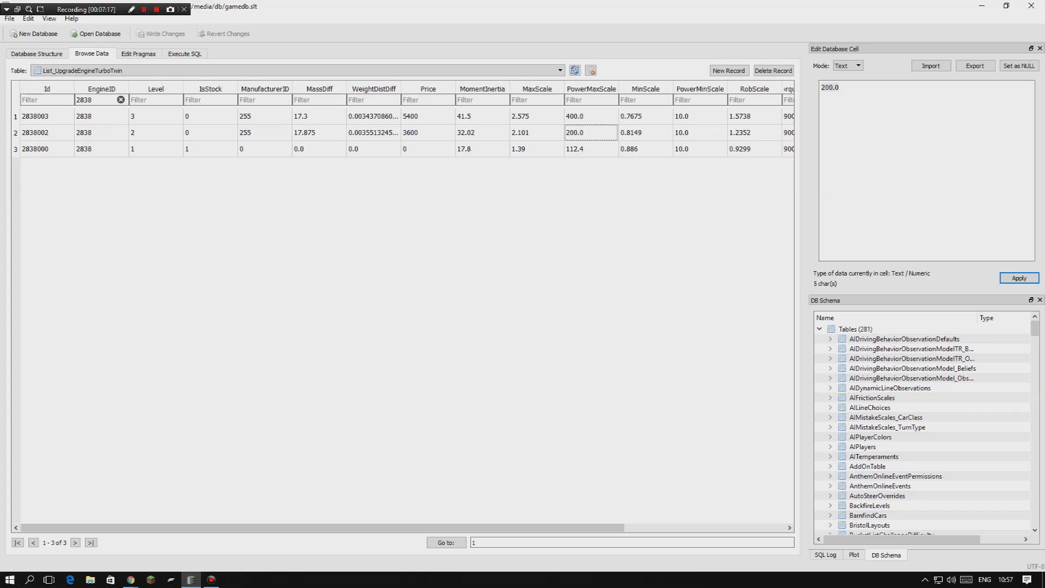
drag(46, 148, 482, 149)
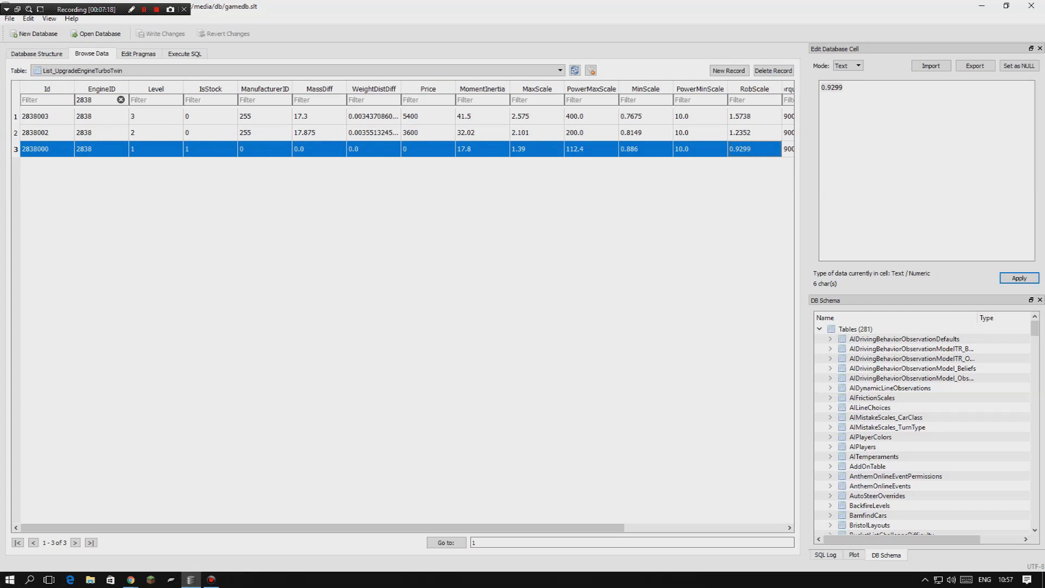
drag(47, 133, 645, 132)
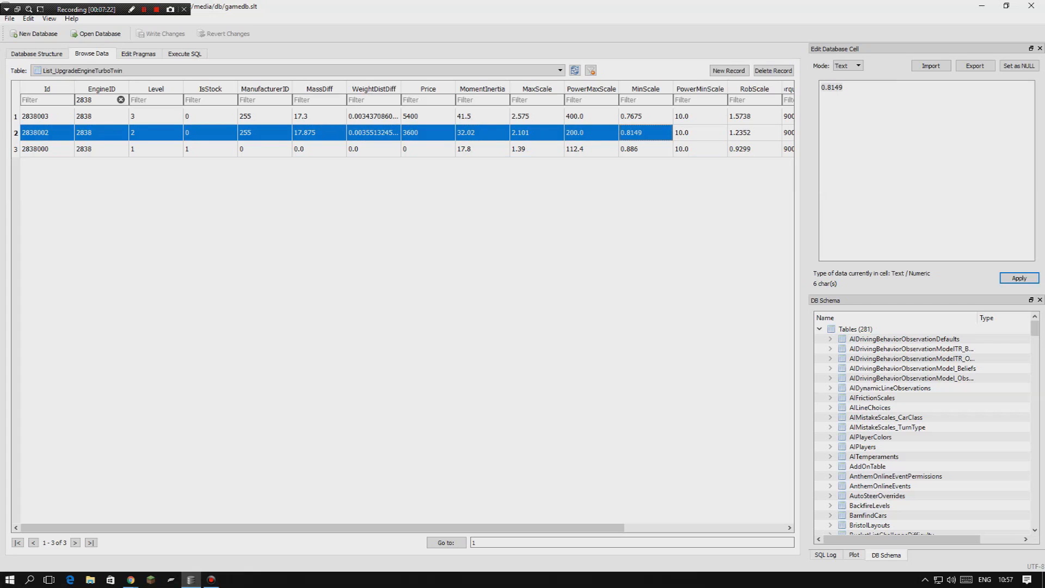
Examine the level 3 twin-turbo record and the torque drop-off scale values of all three records.
drag(46, 116, 536, 116)
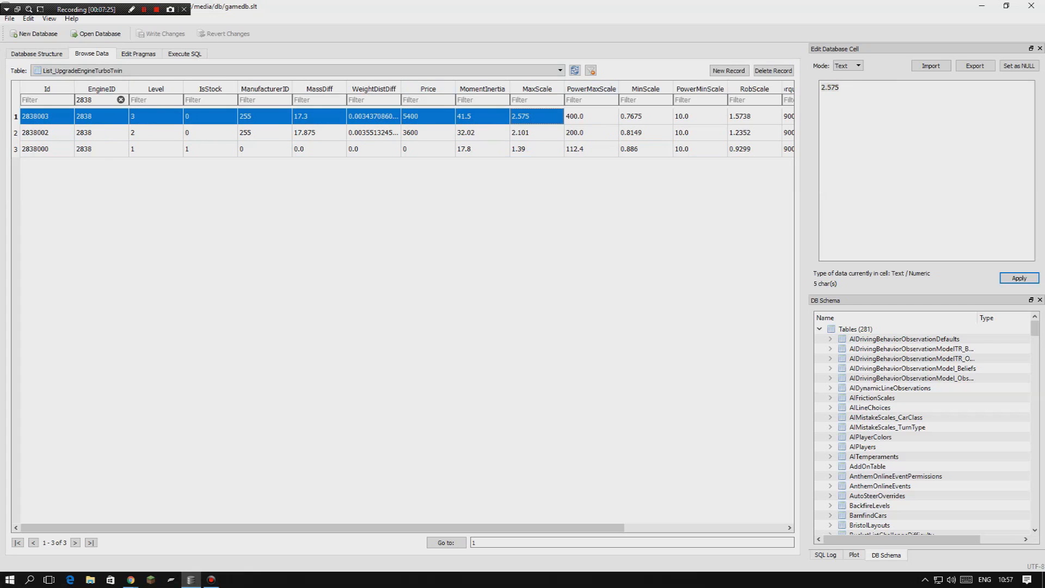
key(Escape)
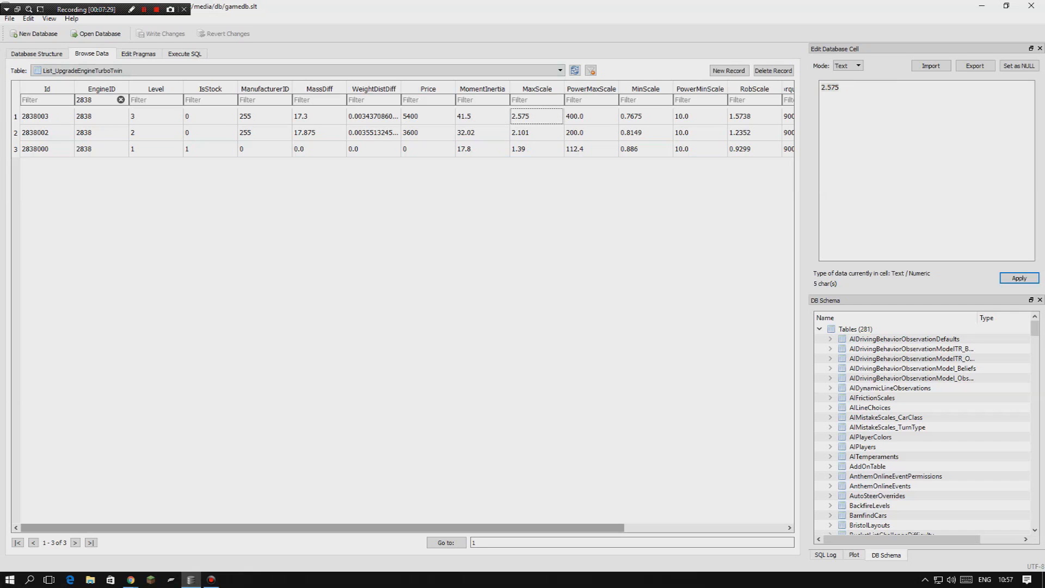
drag(323, 528, 483, 527)
drag(711, 116, 766, 148)
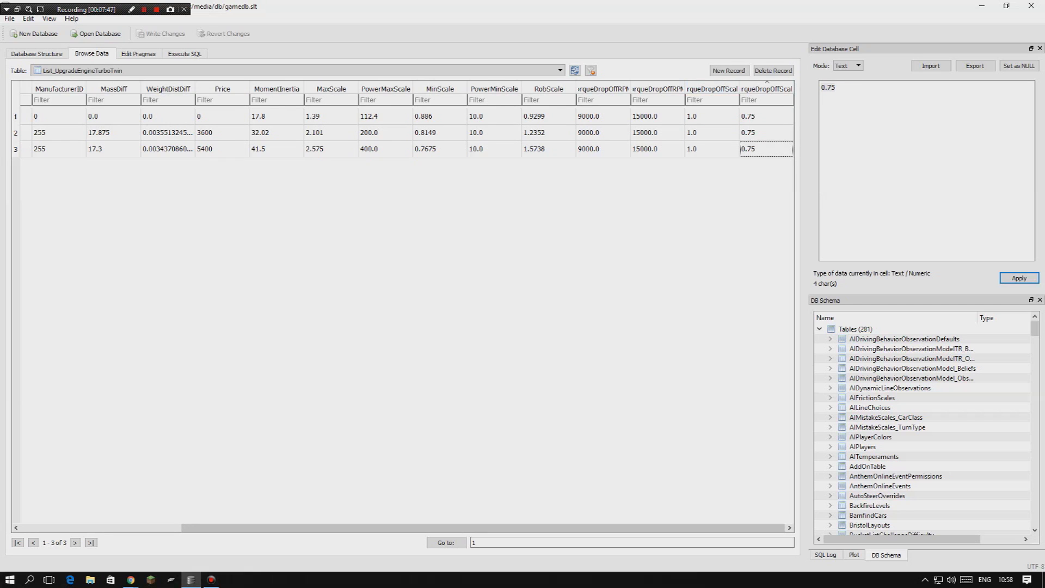
Set the stock twin-turbo record's two torque drop-off scales to 10.0 and 11.0.
click(712, 116)
double_click(712, 116)
click(712, 132)
click(711, 116)
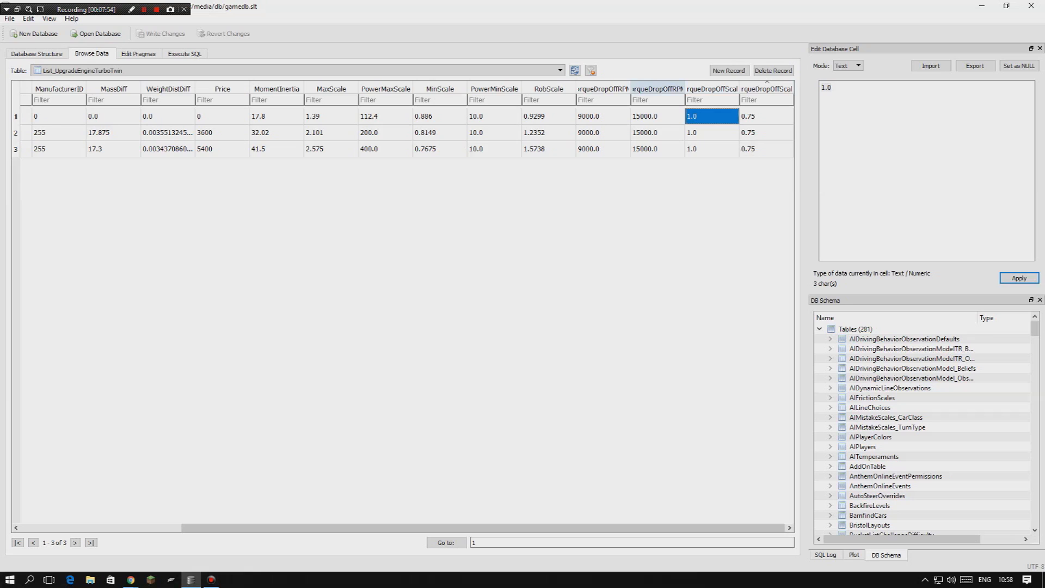
text(10.0)
key(Tab)
text(11.0)
key(Return)
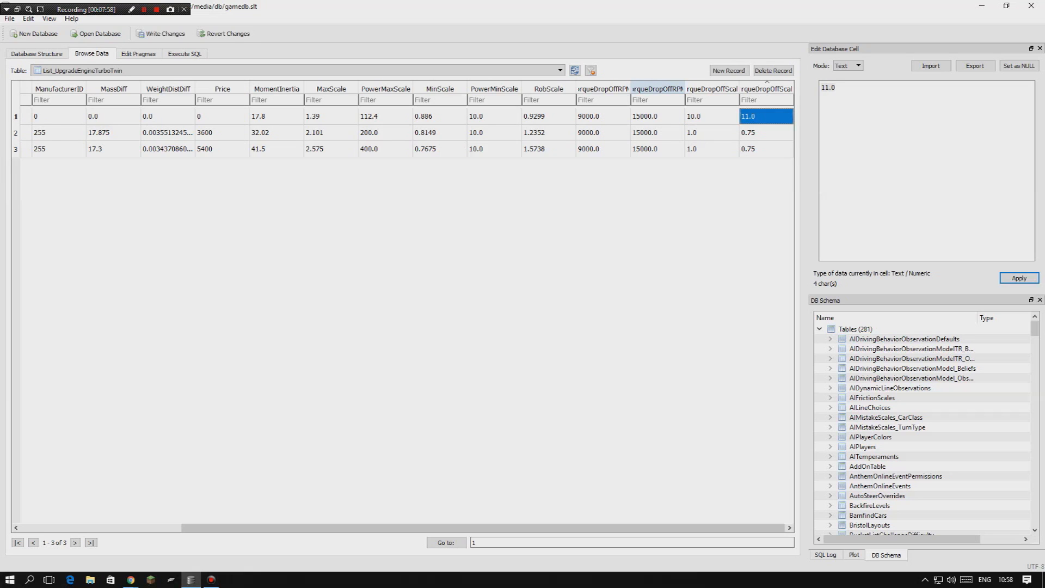
Apply torque drop-off scales of 10.0 and 11.0 to the level 2 and level 3 twin-turbo records.
drag(767, 116, 766, 149)
click(712, 132)
key(ctrl+v)
click(712, 148)
key(ctrl+v)
click(712, 169)
click(766, 169)
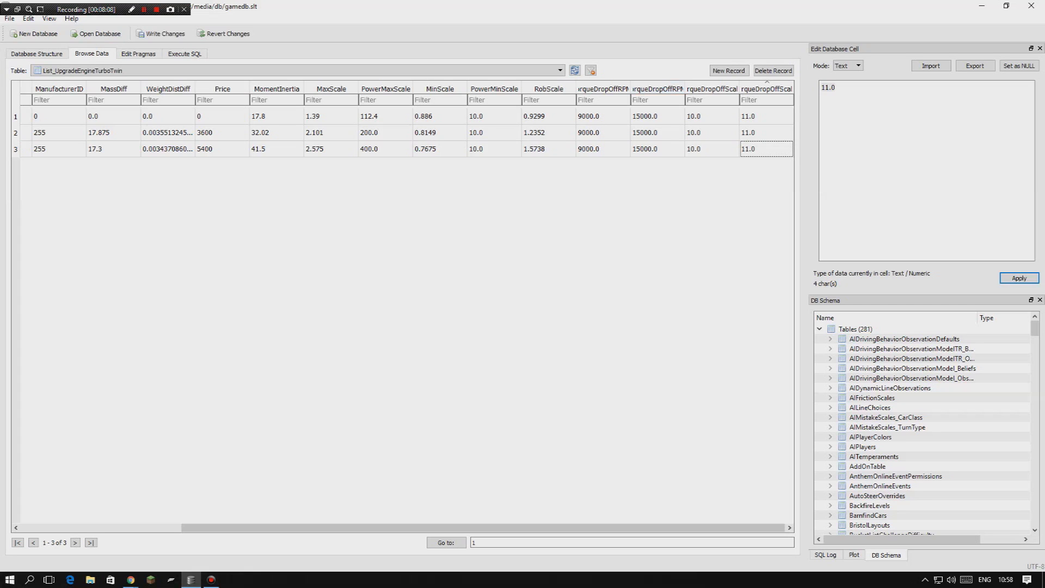
Change the two torque drop-off scales of all three twin-turbo records to 40.0 and 41.0.
click(711, 116)
text(40.0)
key(Return)
click(766, 116)
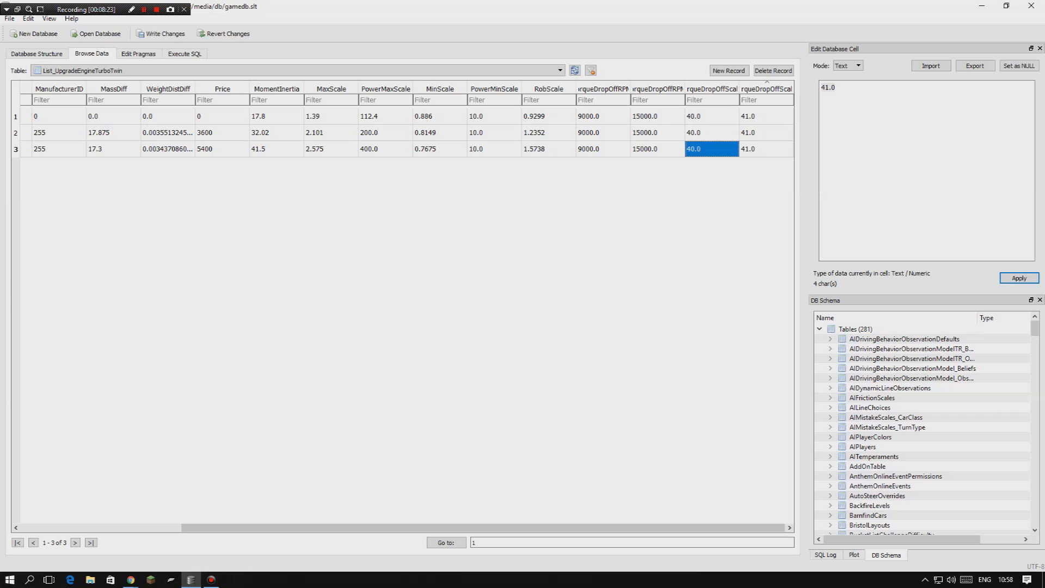
drag(712, 116, 766, 148)
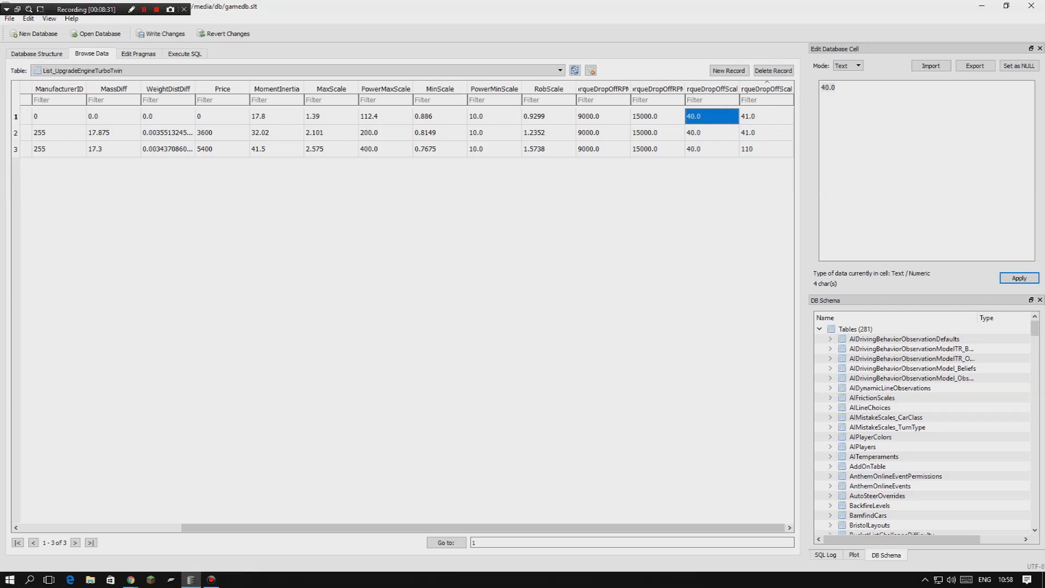
Set the first torque drop-off scale to 100.0 in all three twin-turbo records.
text(100.0)
key(Return)
click(712, 132)
text(100.0)
click(711, 148)
text(100.0)
Set the second torque drop-off scale to 100.0 in all three twin-turbo records and write the changes to the database.
click(766, 116)
text(100.0)
click(766, 133)
text(100.0)
key(Down)
text(100.0)
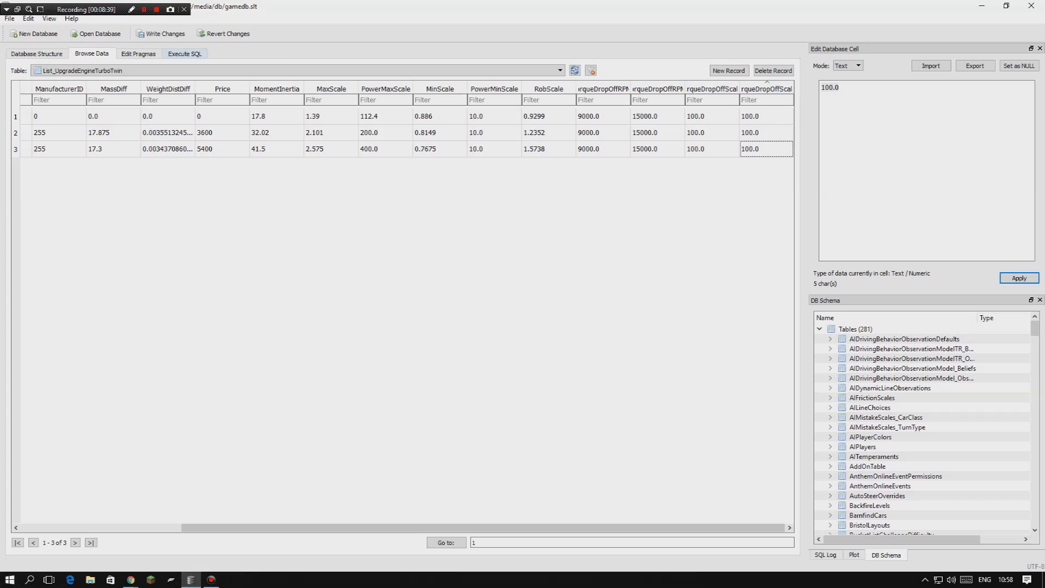
click(161, 34)
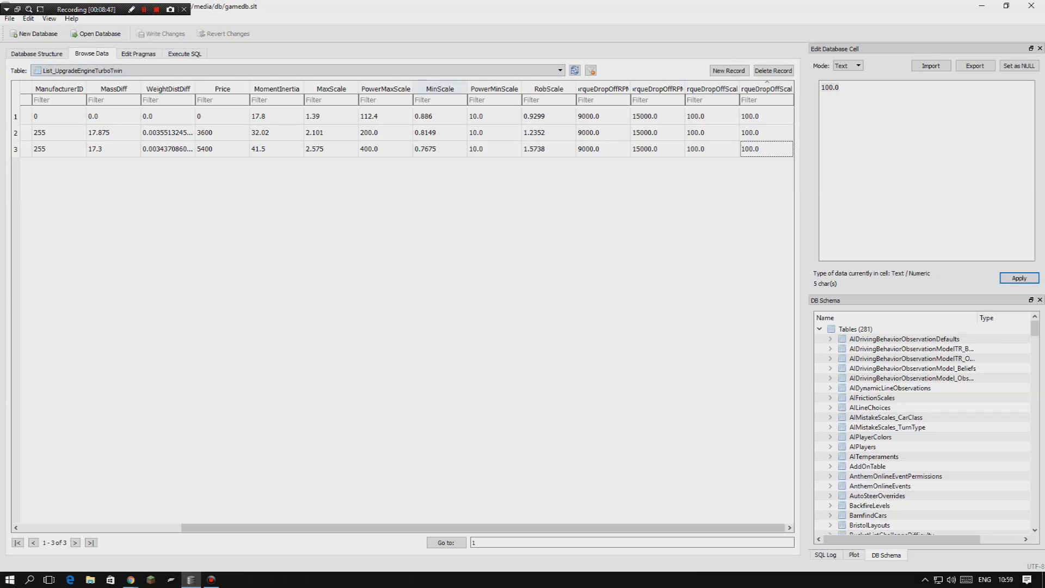
Switch the browsed table to Data_Car.
click(185, 70)
click(297, 70)
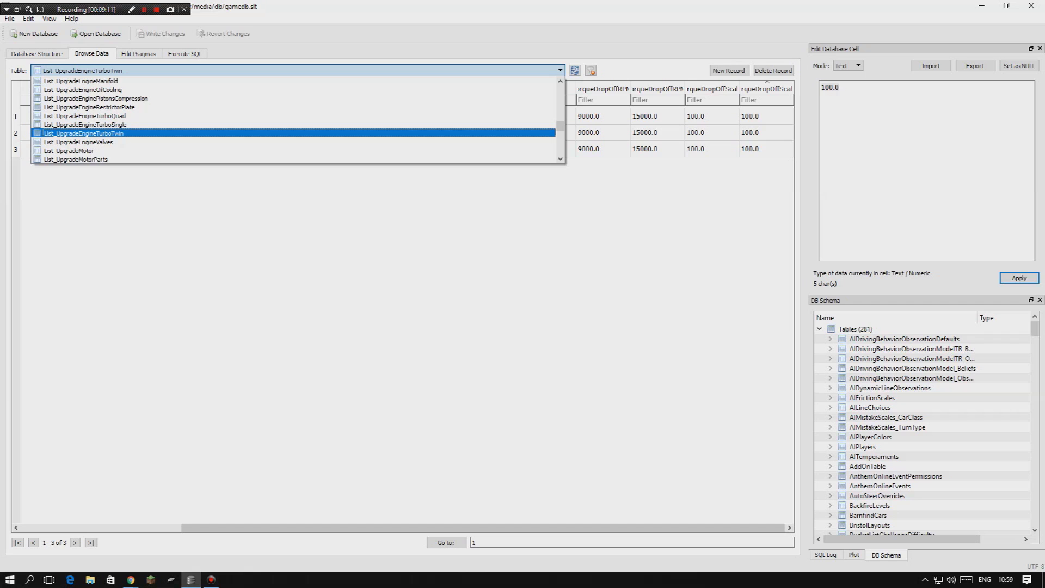
scroll(294, 120, up, 10)
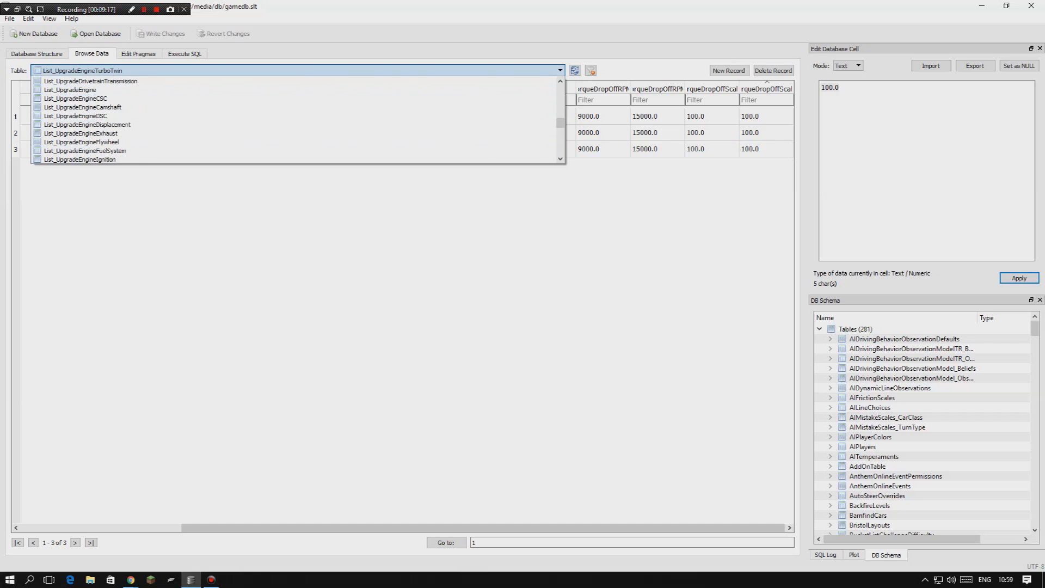
scroll(294, 120, up, 10)
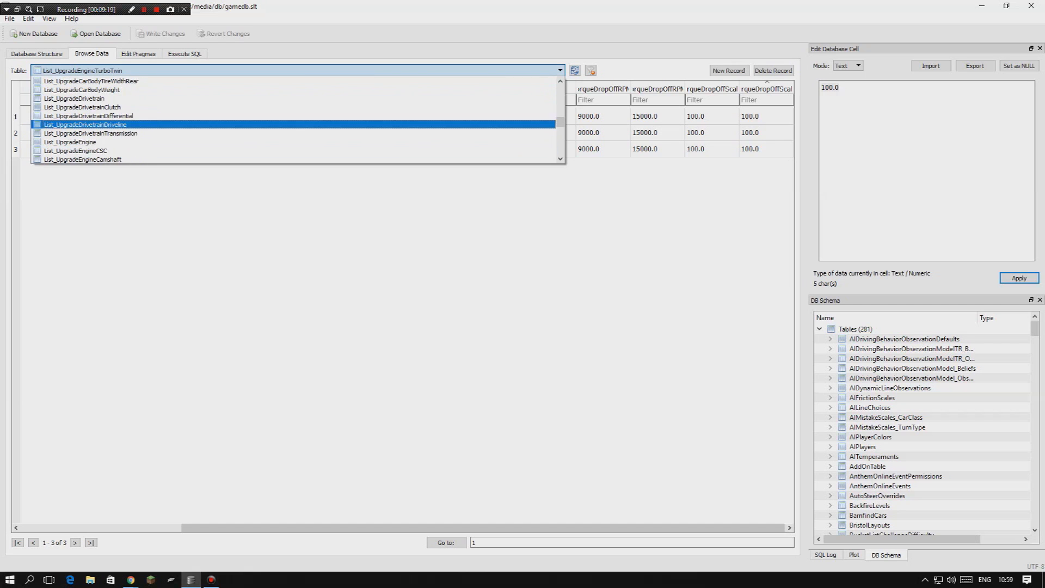
scroll(294, 120, up, 15)
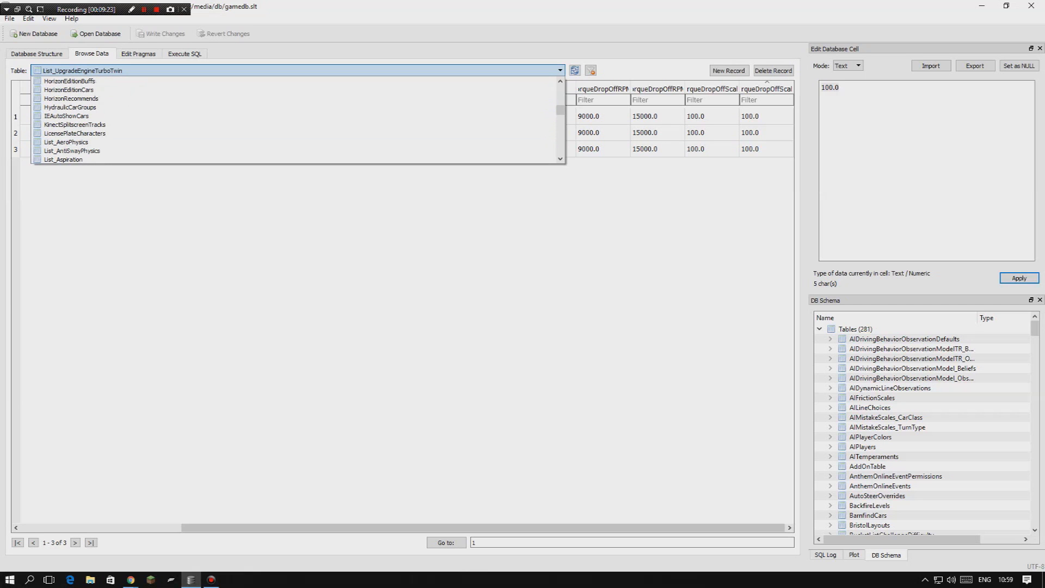
scroll(294, 120, up, 1)
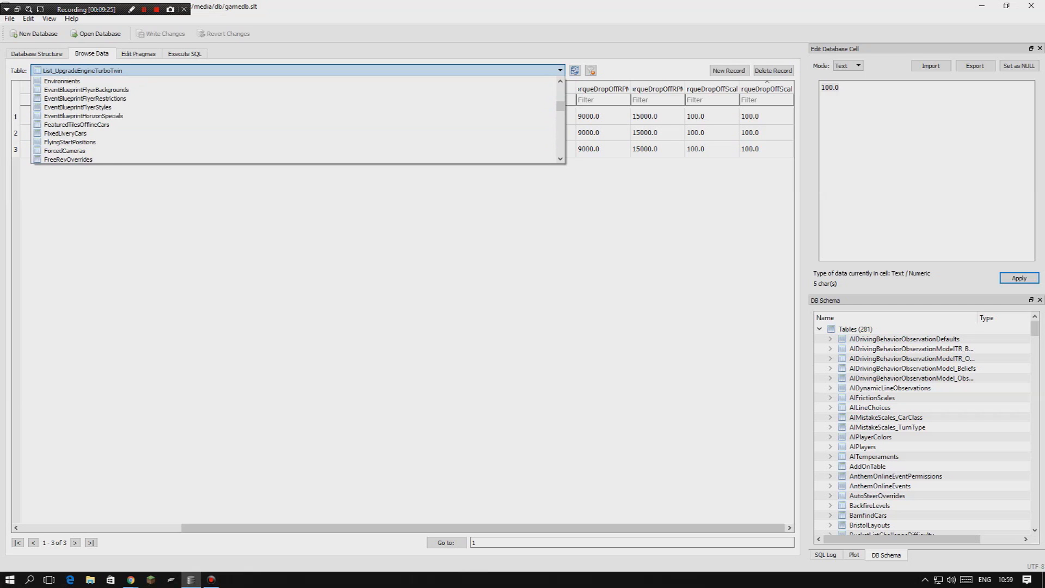
scroll(294, 119, up, 5)
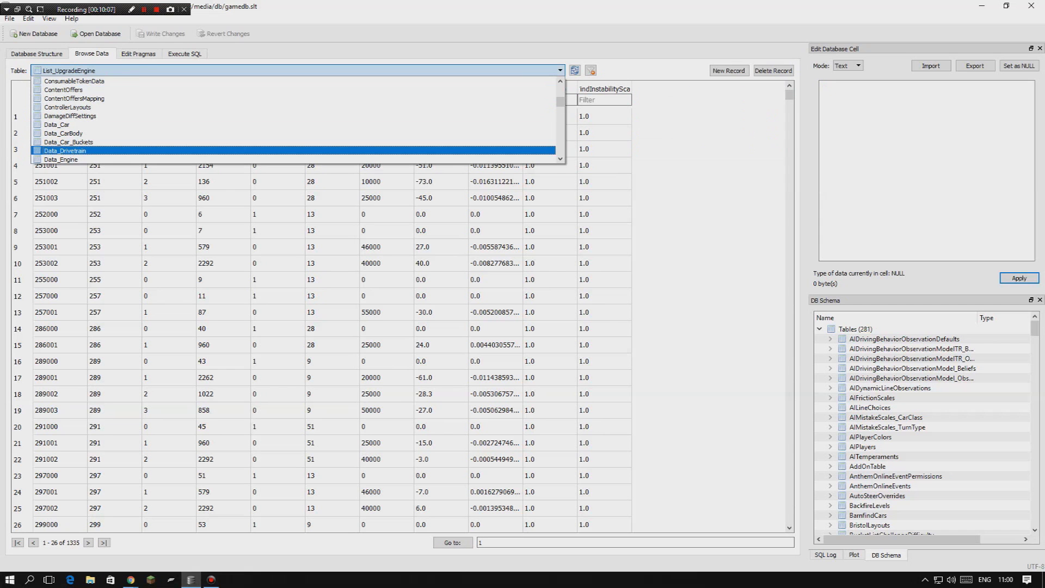
key(Down)
key(Up)
key(Up)
key(Up)
key(Up)
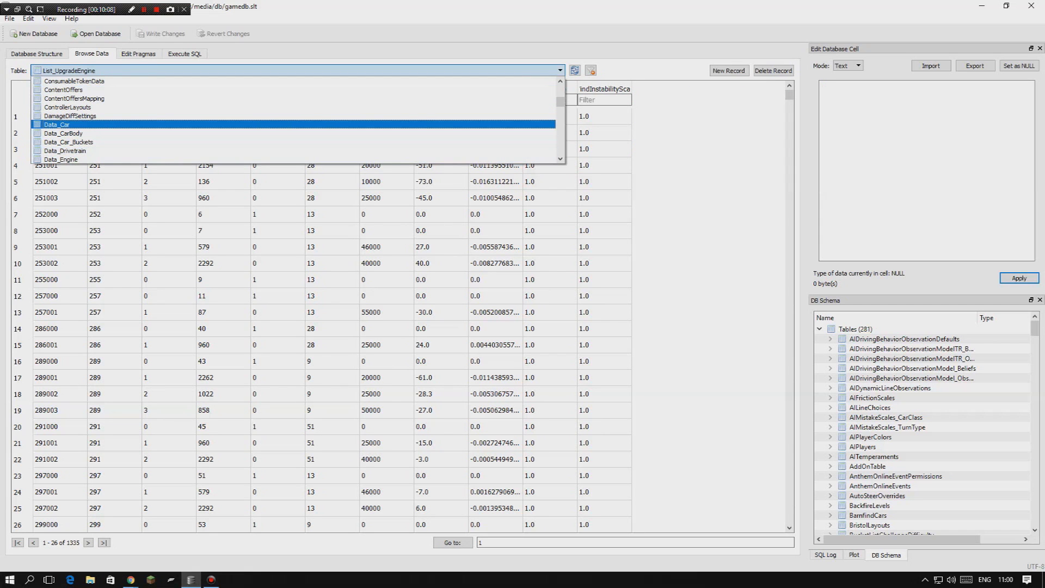
key(Return)
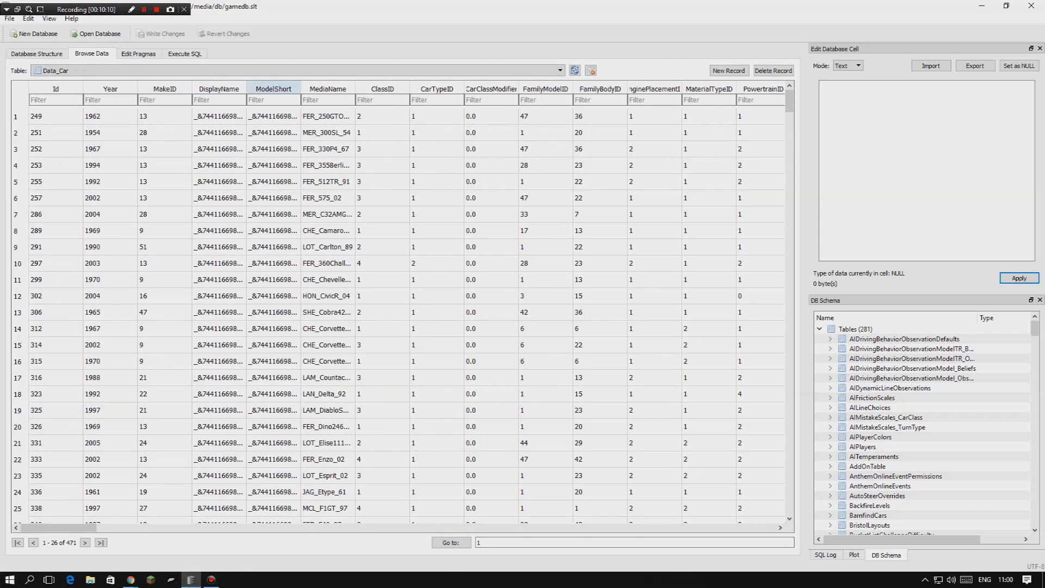
Filter the MediaName column by "rel" and select the Id of the matching Reliant Supervan.
text(rel)
click(319, 116)
click(47, 116)
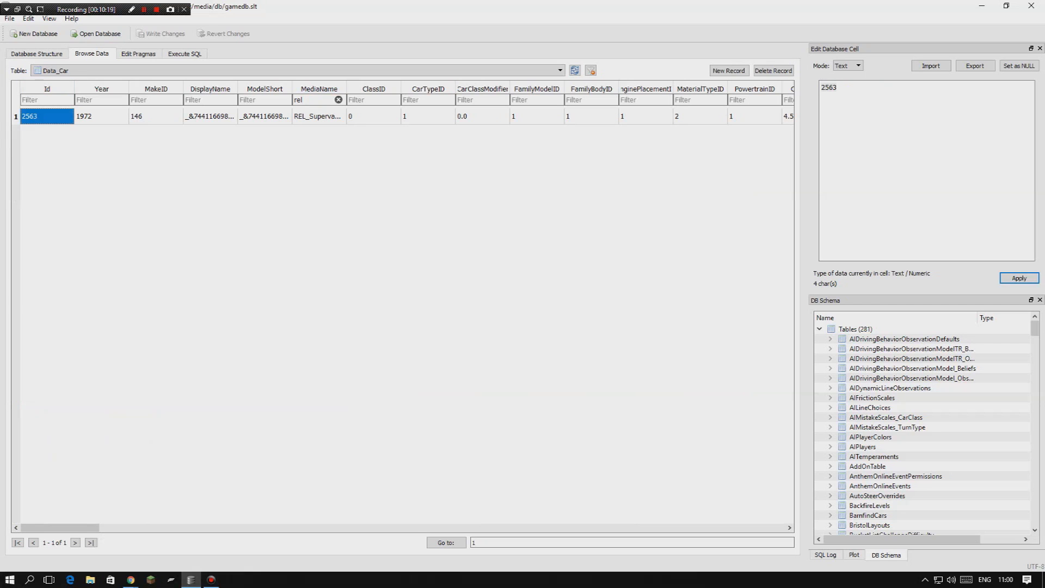
Display the List_UpgradeEngine table and filter its Ordinal column by 2563.
click(76, 71)
scroll(294, 120, down, 14)
scroll(294, 120, down, 13)
scroll(294, 119, down, 6)
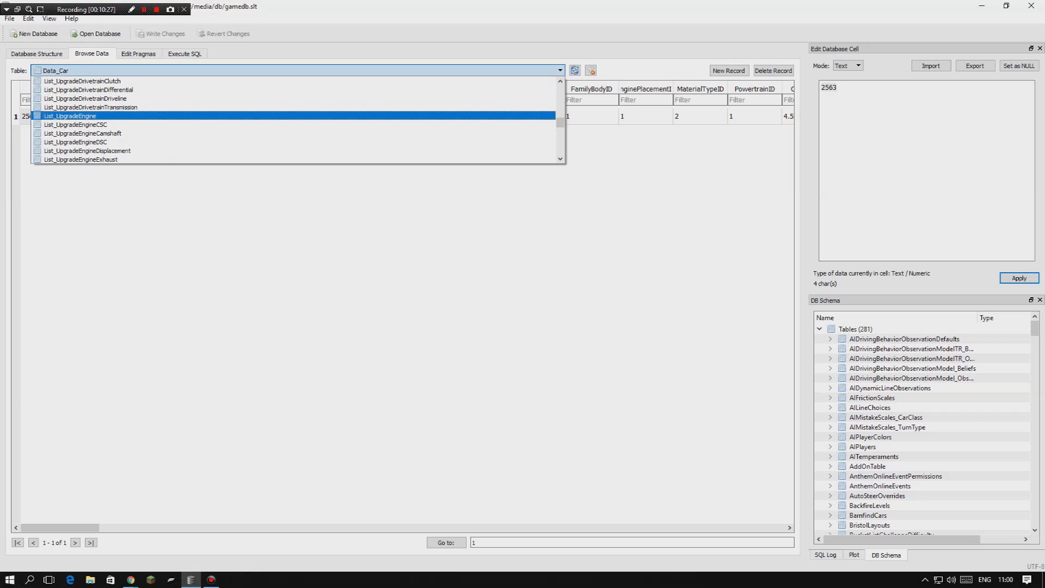
click(70, 116)
click(96, 100)
text(2563)
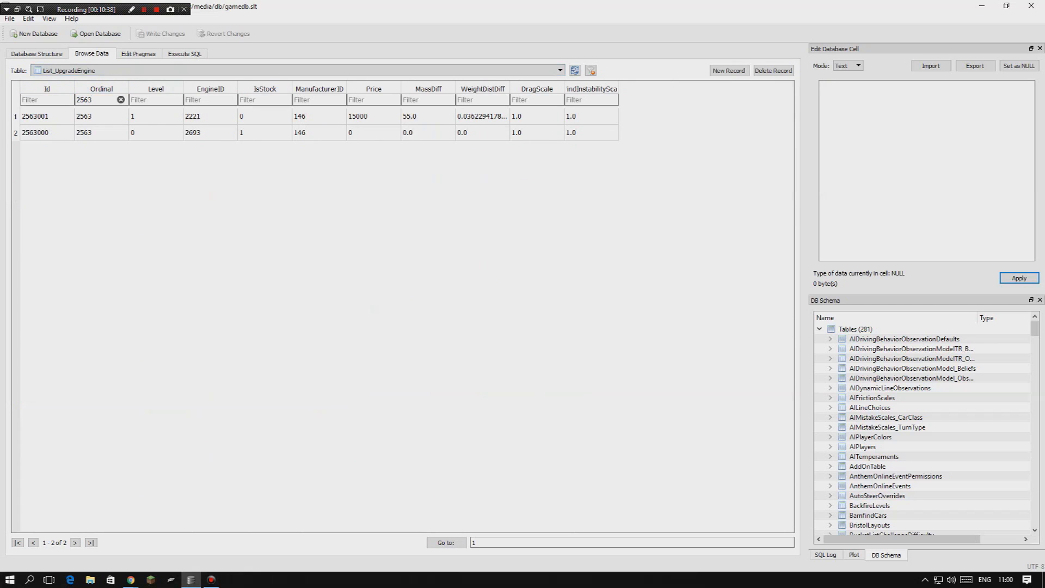
Examine the level 0 stock engine record of car 2563, including its EngineID.
click(101, 116)
click(156, 132)
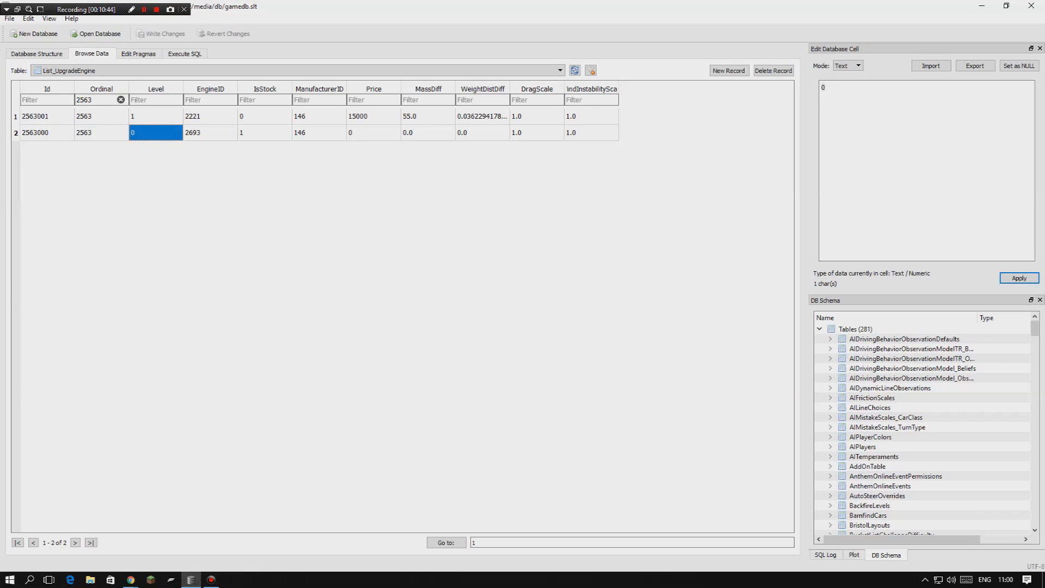
click(16, 132)
click(210, 132)
double_click(211, 133)
drag(47, 133, 591, 116)
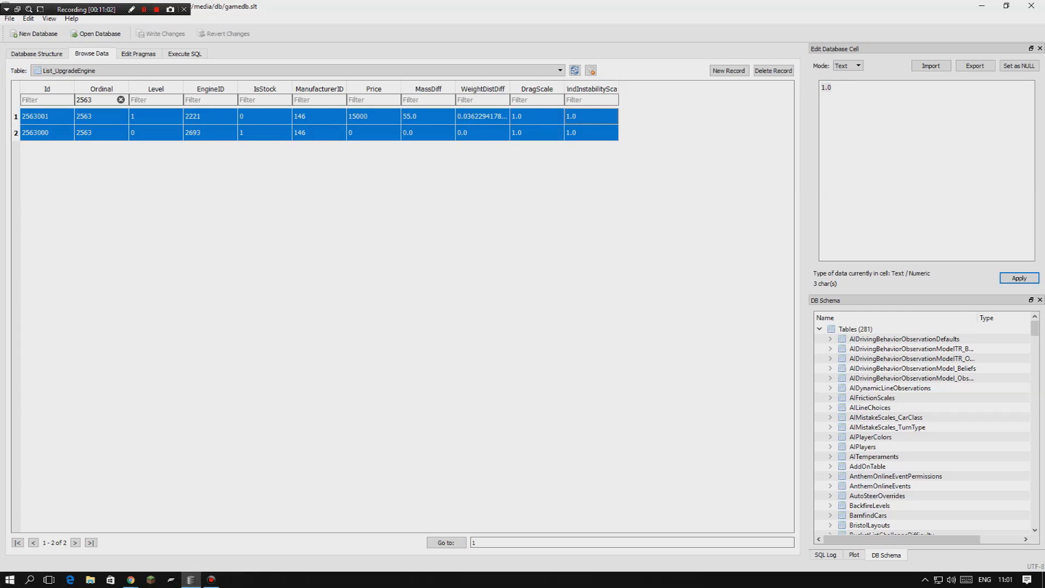
key(shift+Down)
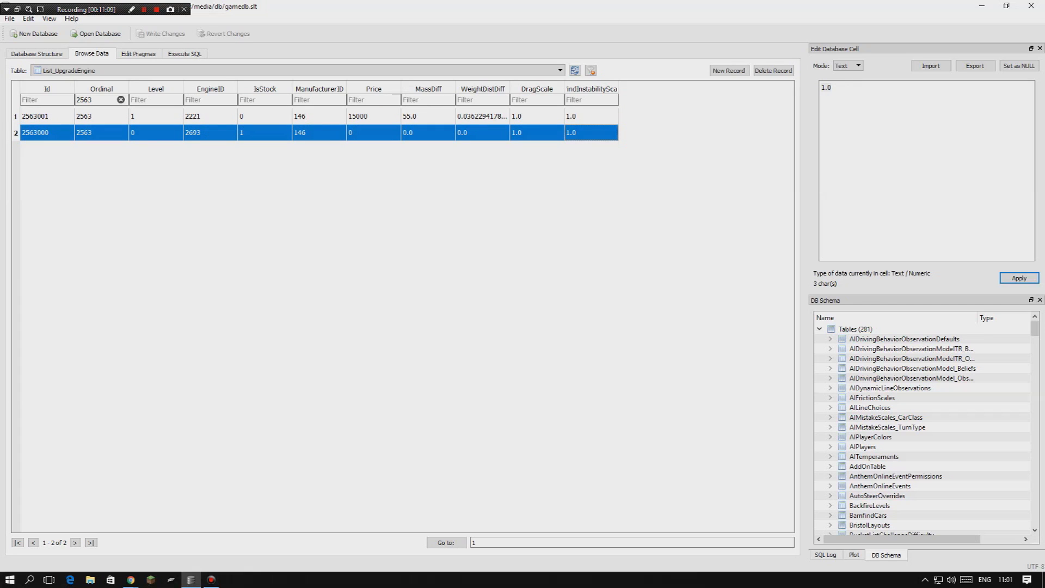
Examine the whole level 1 engine swap record of car 2563.
drag(47, 116, 591, 116)
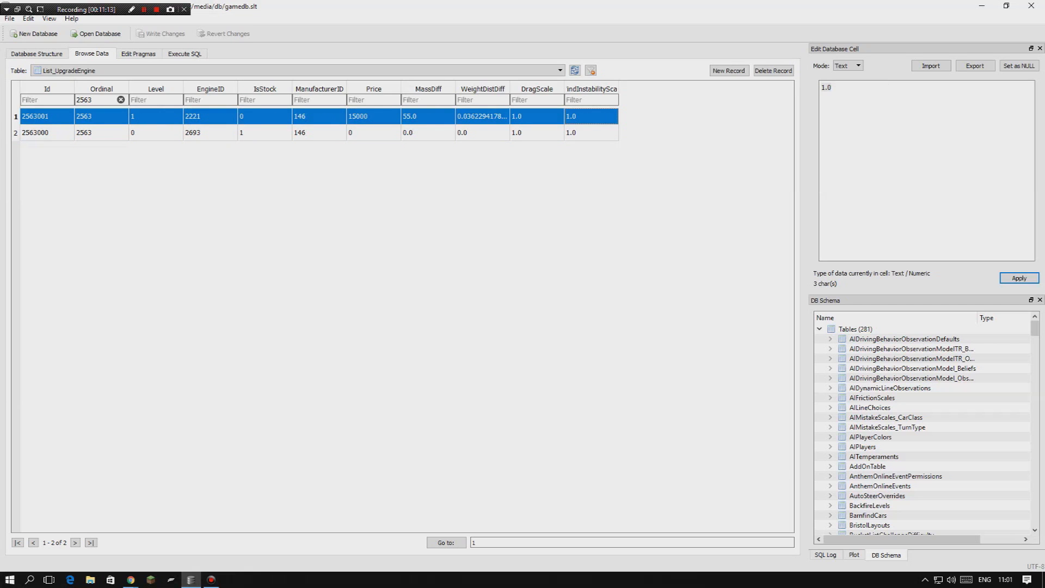
key(ctrl+Home)
key(shift+Right)
key(shift+Right)
key(shift+Right)
key(shift+Right)
key(shift+Right)
key(shift+Right)
key(shift+Right)
key(shift+Right)
key(shift+Right)
key(shift+Right)
Take the level 1 record's EngineID, display the List_UpgradeEngineTurboSingle table and filter its EngineID column by 2221.
click(210, 116)
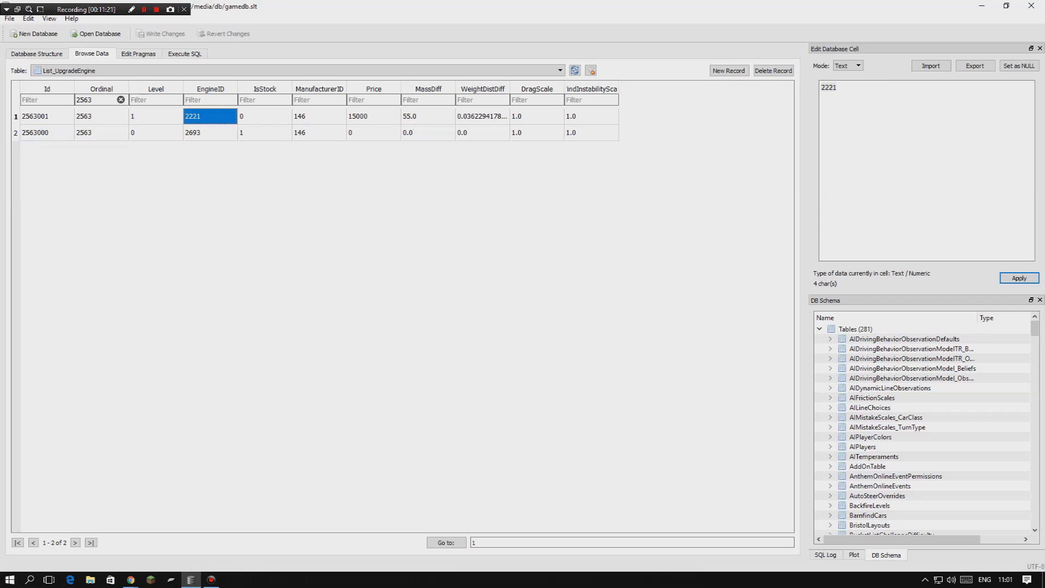
click(298, 70)
scroll(298, 120, down, 10)
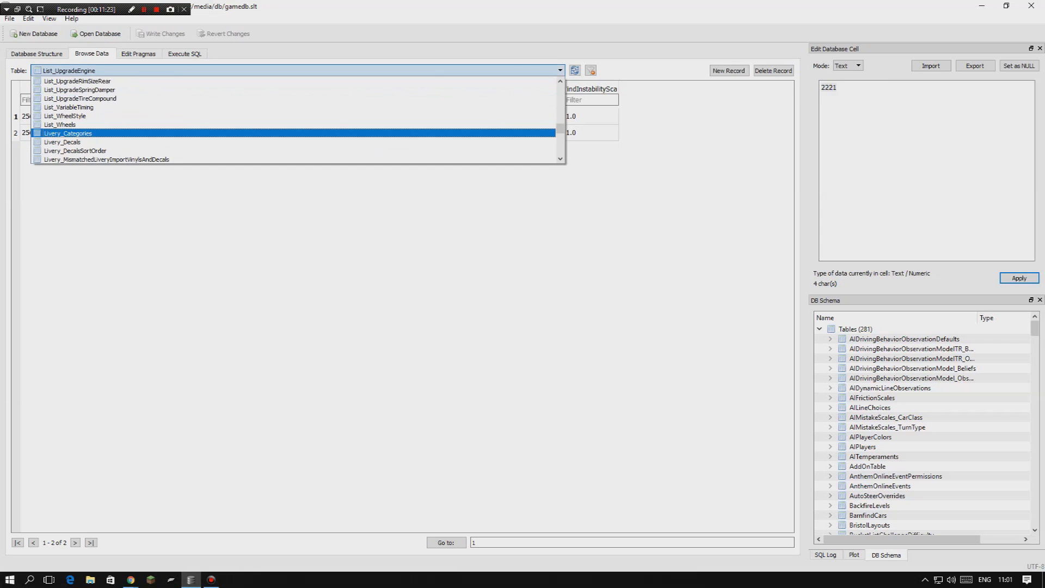
scroll(298, 120, up, 7)
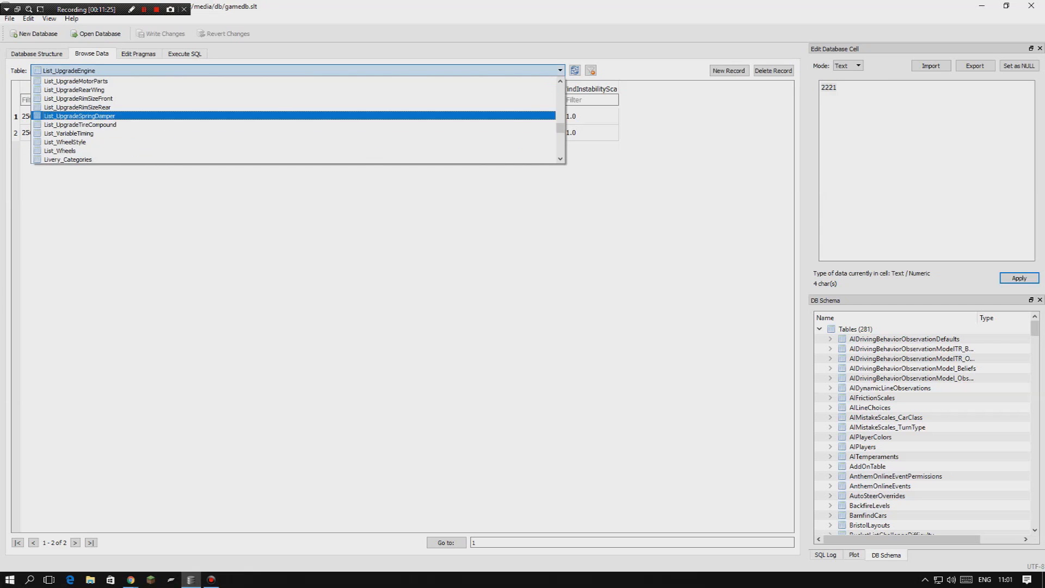
click(82, 116)
text(2221)
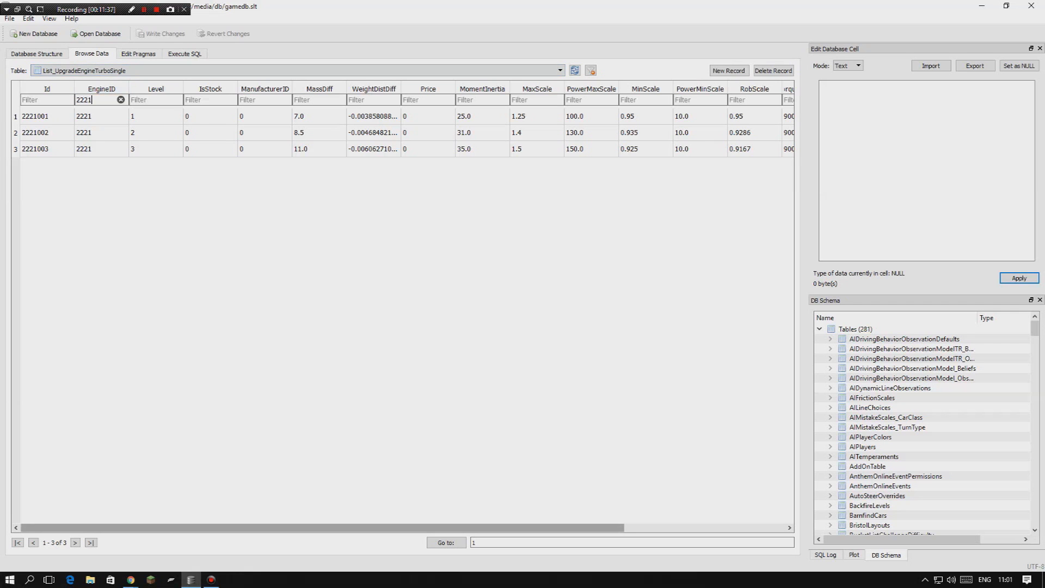
Examine both torque drop-off scale values of the three single-turbo records for engine 2221.
drag(381, 528, 543, 528)
drag(711, 116, 765, 148)
mouse_move(712, 116)
mouse_down()
mouse_move(766, 149)
mouse_move(711, 132)
mouse_move(712, 116)
mouse_up()
click(766, 166)
click(297, 70)
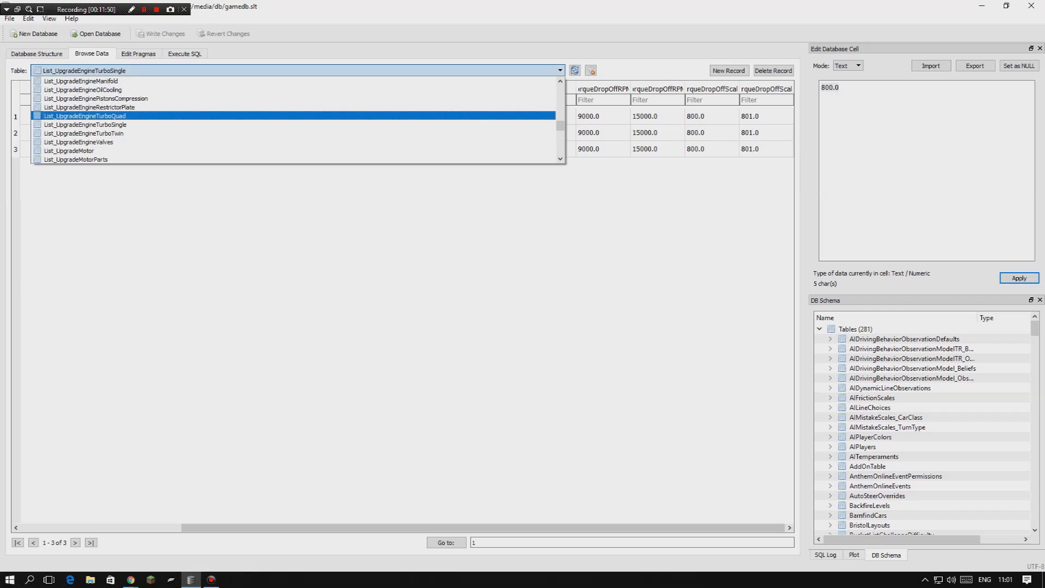
key(Down)
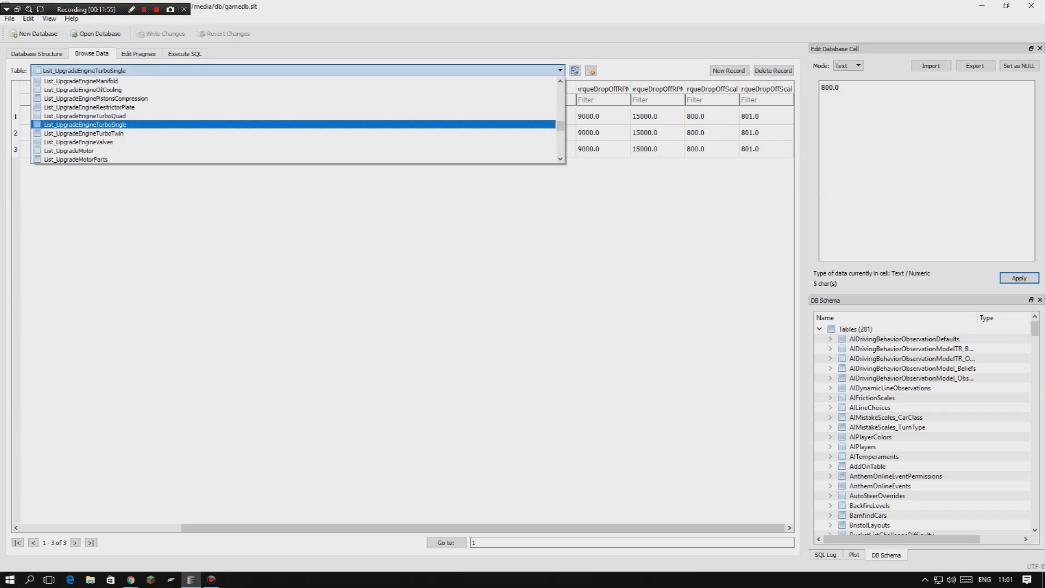
key(Escape)
drag(711, 116, 766, 148)
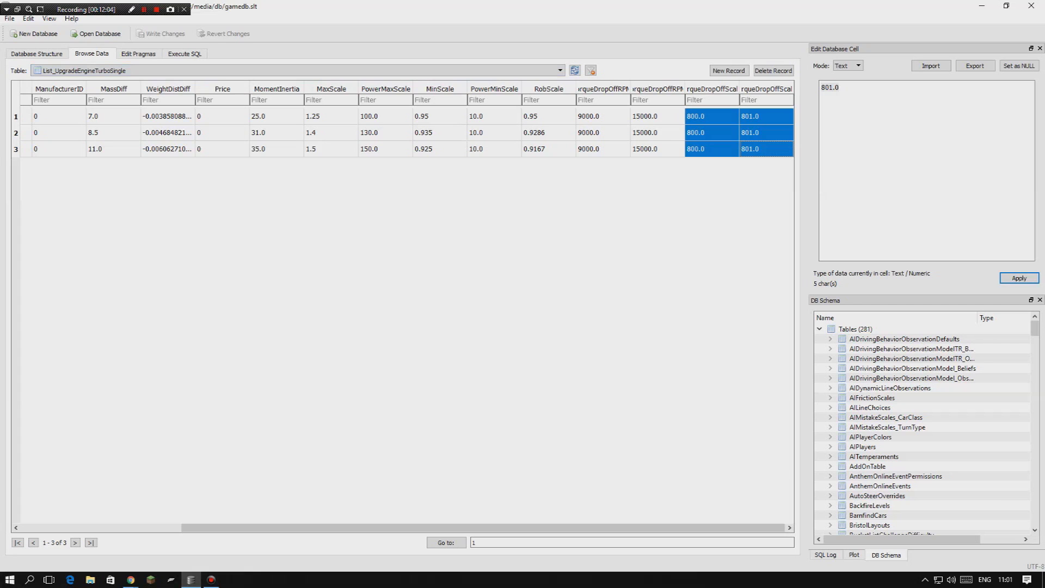
drag(766, 149, 712, 116)
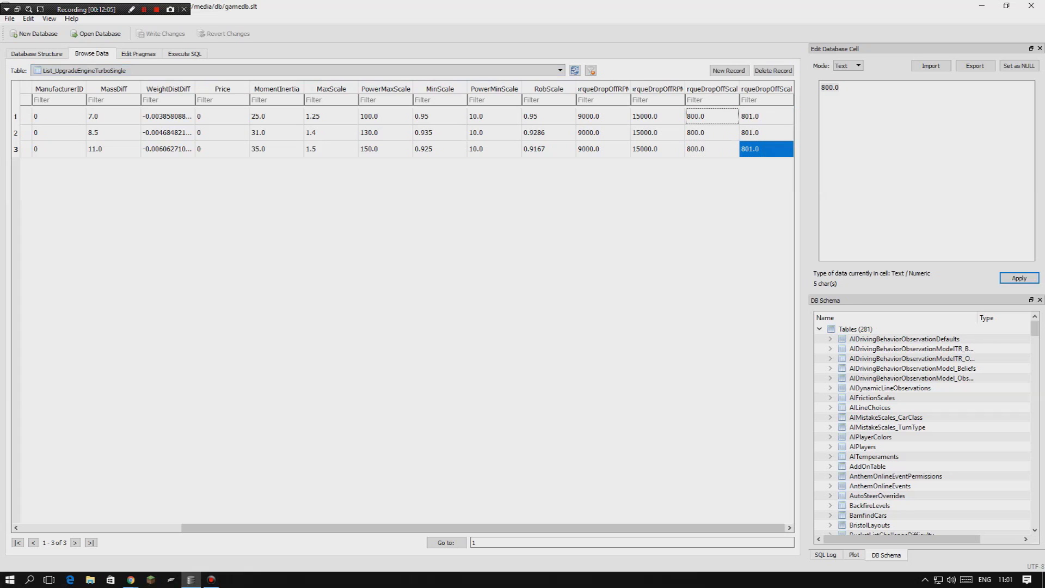
click(712, 148)
drag(767, 149, 711, 116)
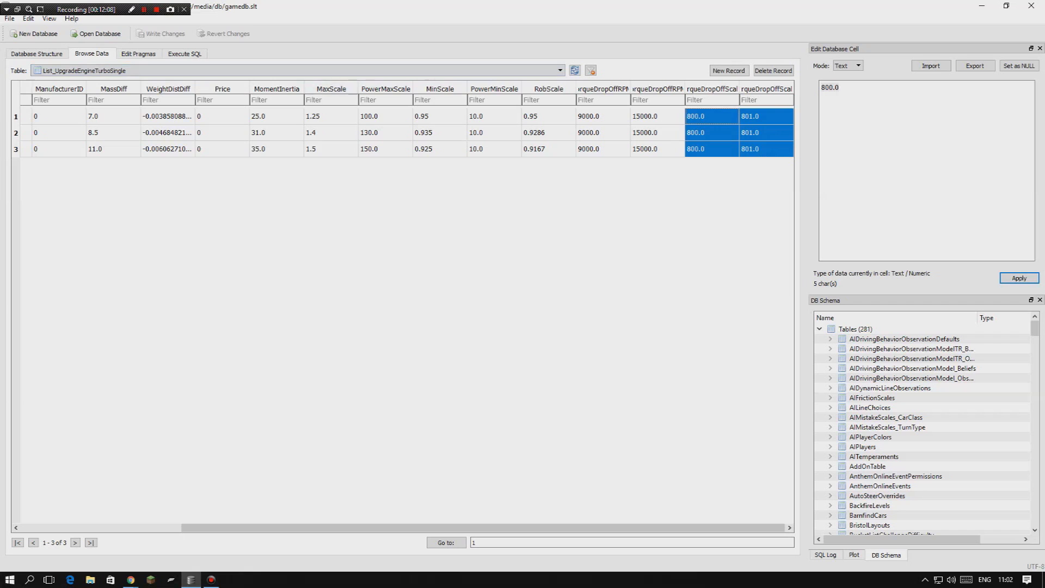
Display the Data_Car table and filter its MediaName column by "dart".
click(330, 70)
scroll(330, 98, up, 20)
click(163, 98)
drag(99, 99, 82, 100)
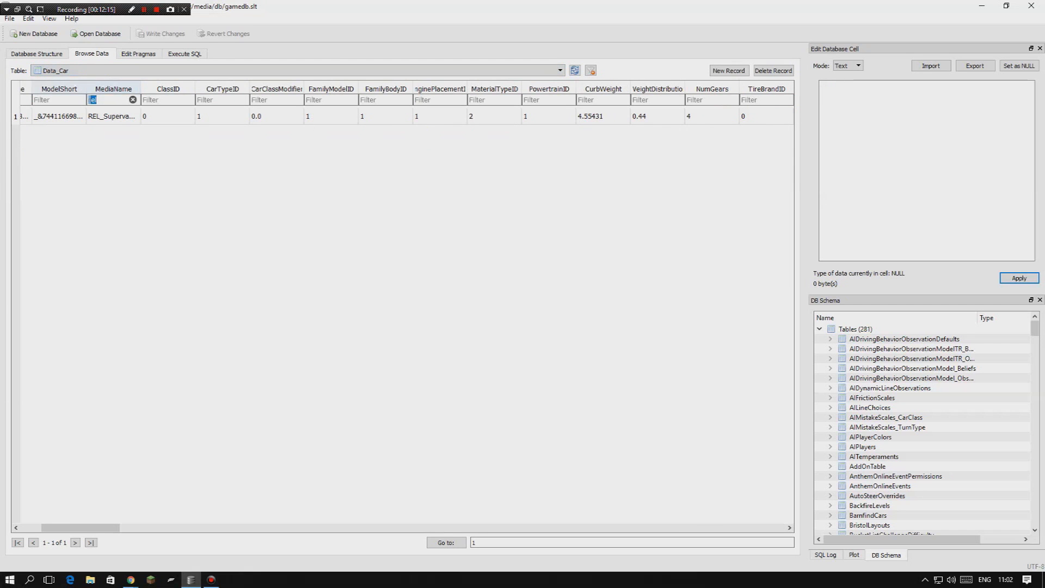
text(dart)
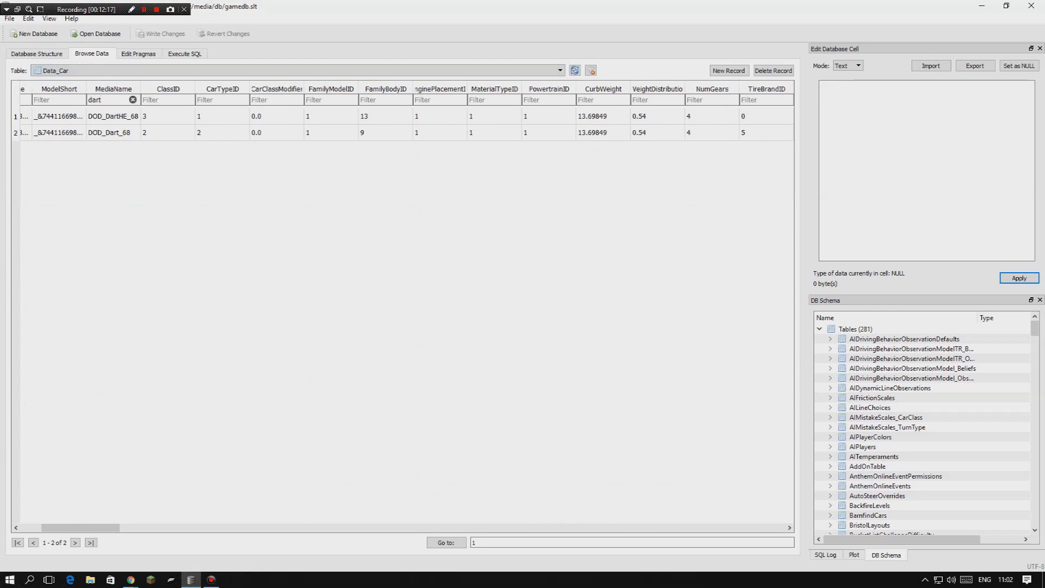
Take the Id of the DOD_DartHE_68 record, display the List_UpgradeEngine table and filter its Ordinal column by 2677.
drag(80, 528, 59, 528)
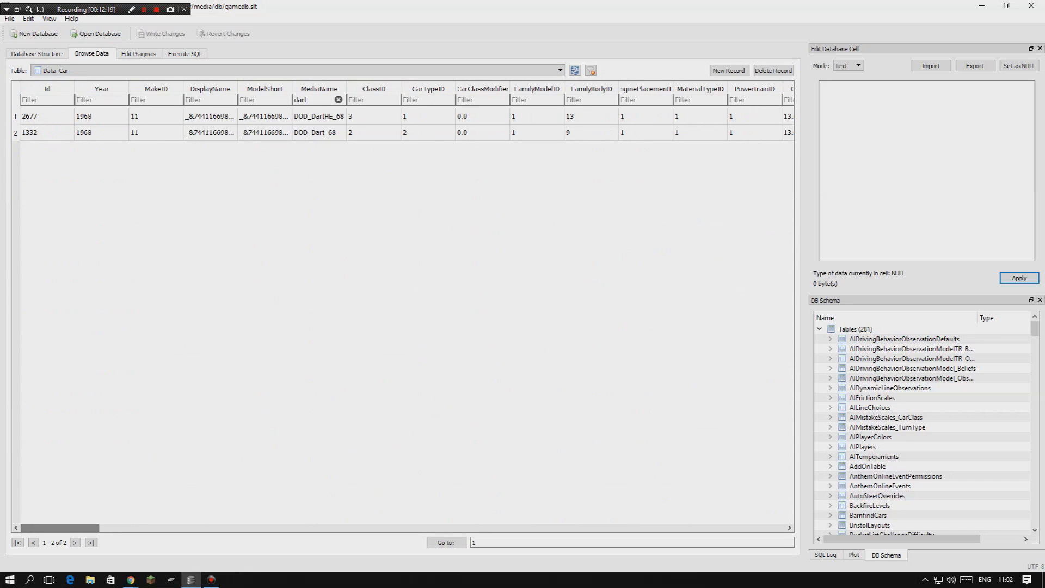
click(47, 116)
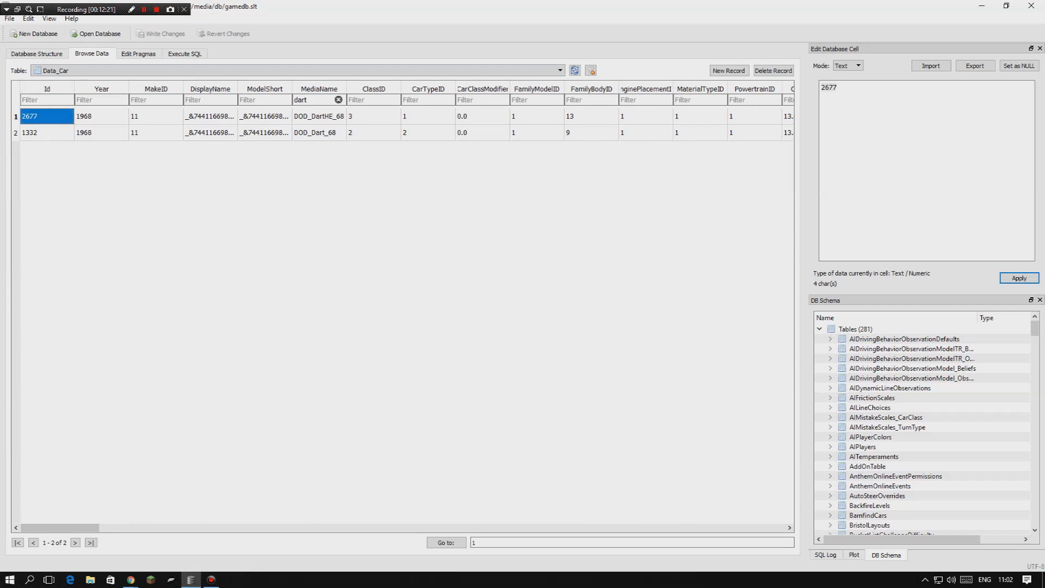
click(297, 70)
scroll(293, 115, down, 2)
scroll(298, 120, down, 8)
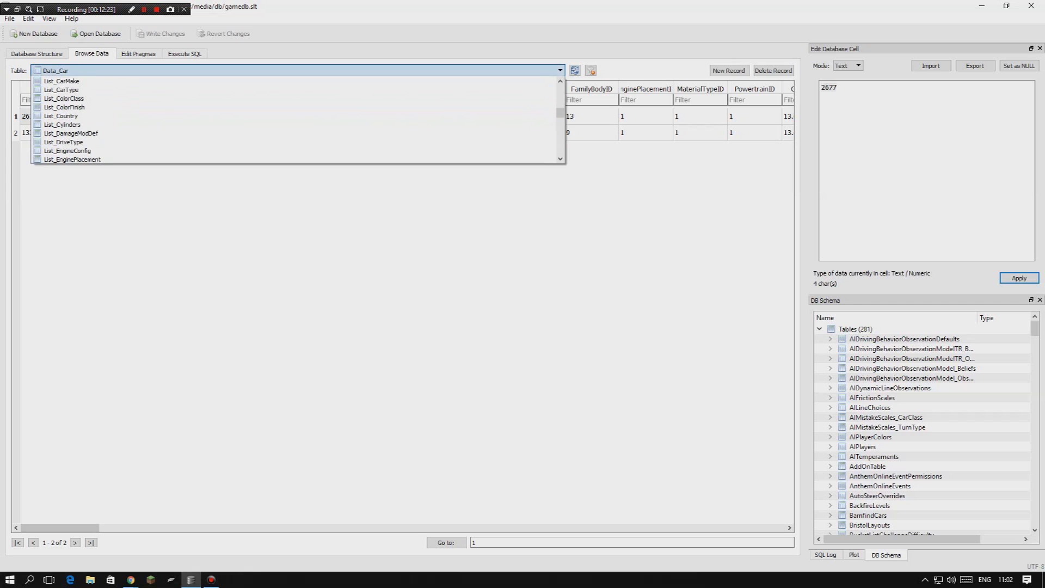
scroll(296, 120, down, 9)
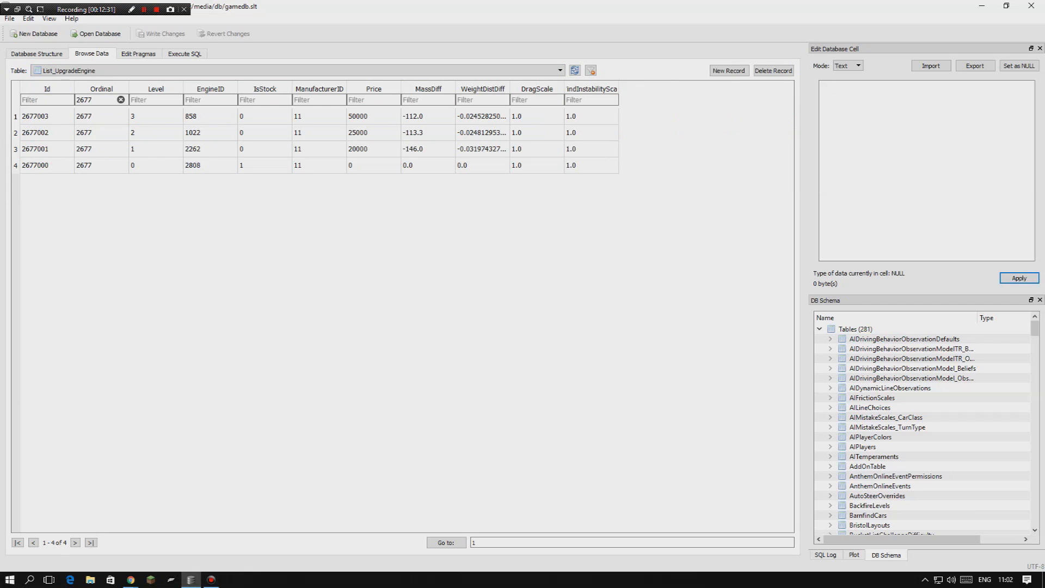
Take the level 3 engine record's EngineID, display the List_UpgradeEngineTurboTwin table and filter its EngineID column by 858.
drag(47, 116, 592, 116)
double_click(210, 116)
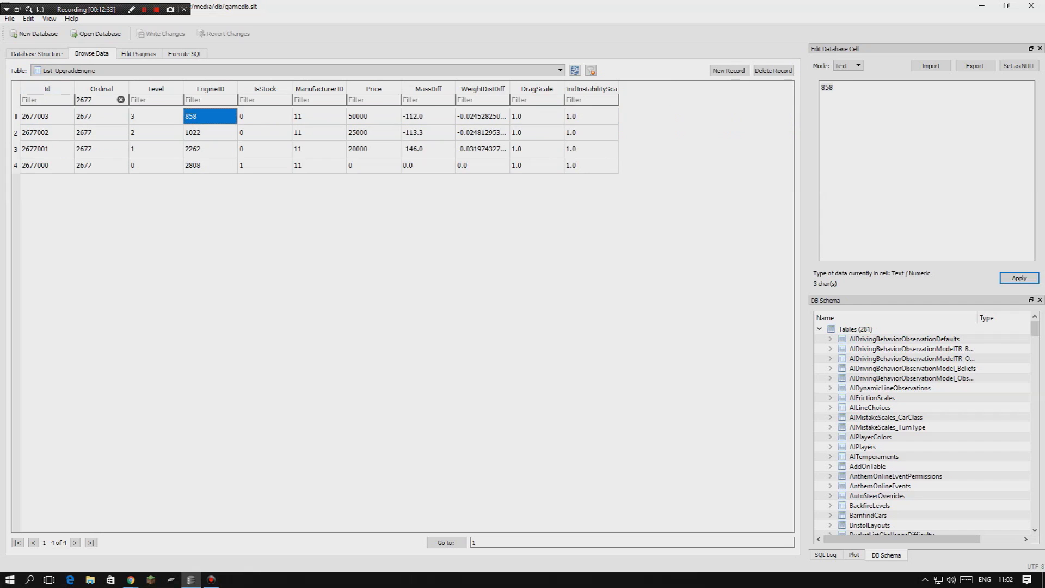
click(210, 116)
key(ctrl+a)
click(298, 70)
scroll(298, 120, down, 15)
scroll(298, 119, up, 1)
scroll(297, 120, down, 3)
scroll(298, 120, up, 12)
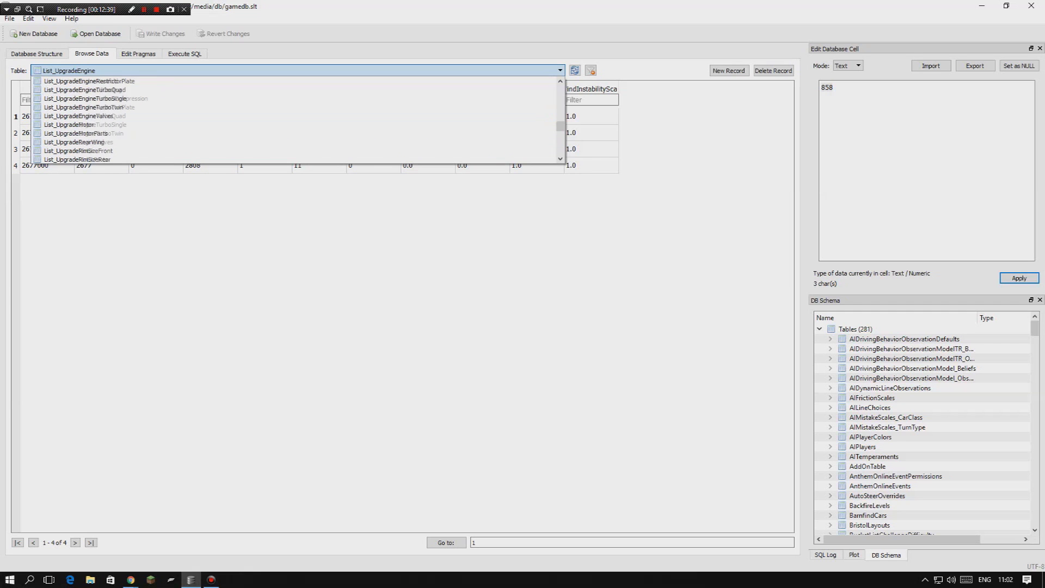
click(87, 132)
double_click(98, 99)
text(258)
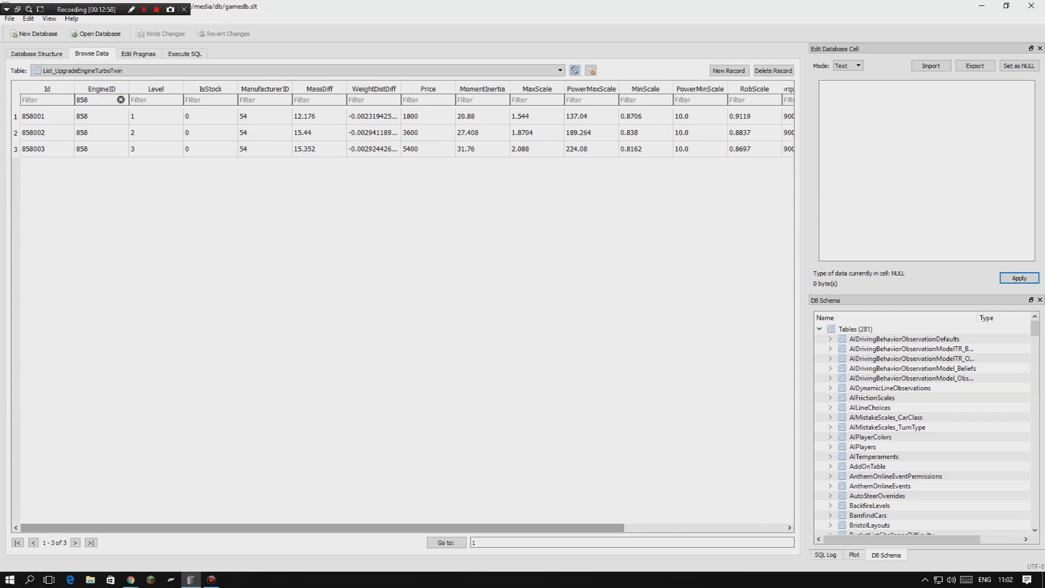
Examine both torque drop-off scale values of the three twin-turbo records for engine 858.
drag(322, 528, 483, 527)
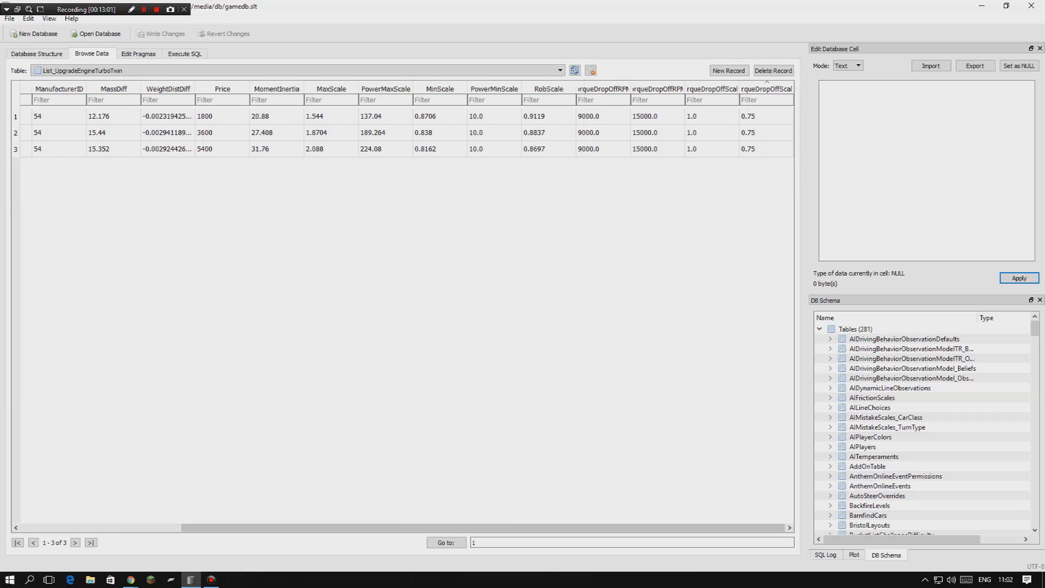
drag(712, 116, 766, 148)
drag(483, 528, 321, 528)
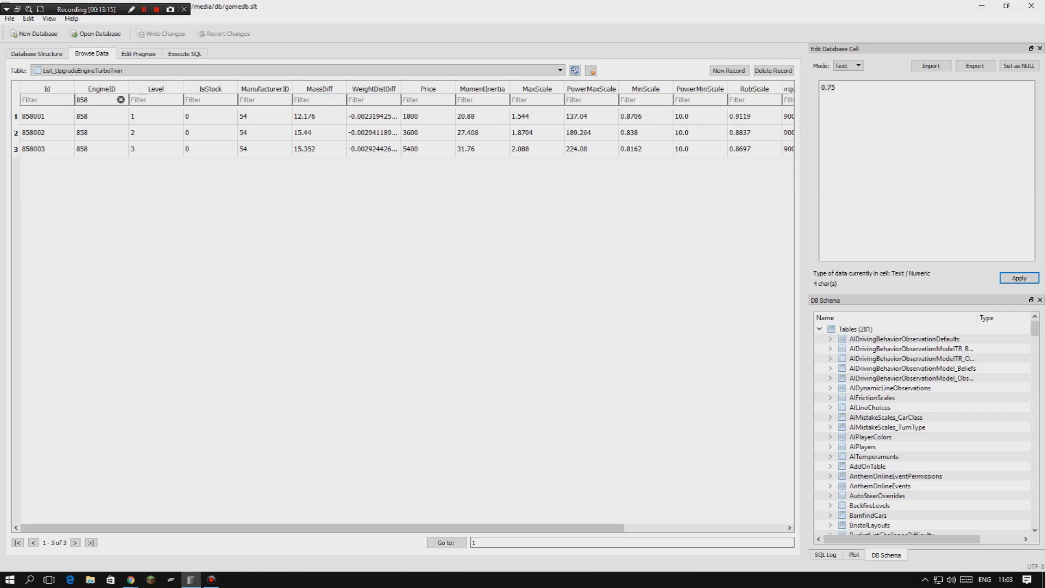
drag(322, 527, 483, 528)
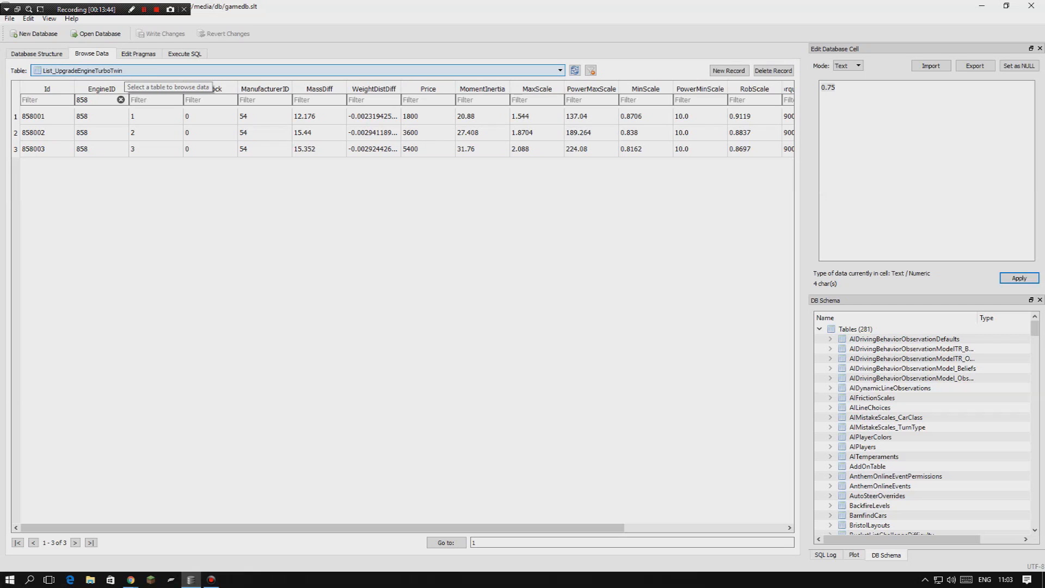
Return to the Data_Car table and change its MediaName filter to "gtr".
click(124, 71)
scroll(124, 119, up, 20)
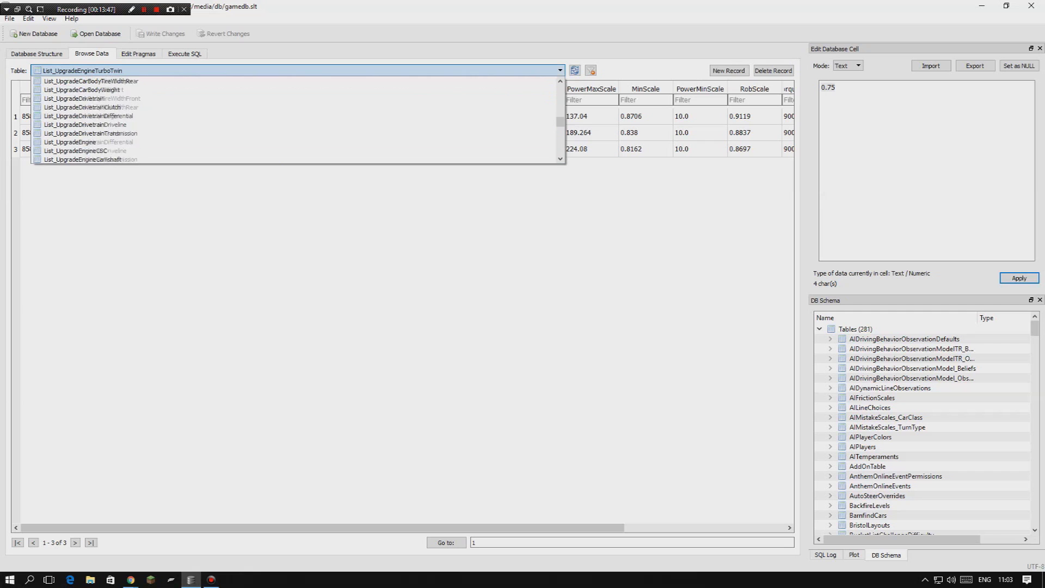
scroll(163, 124, up, 5)
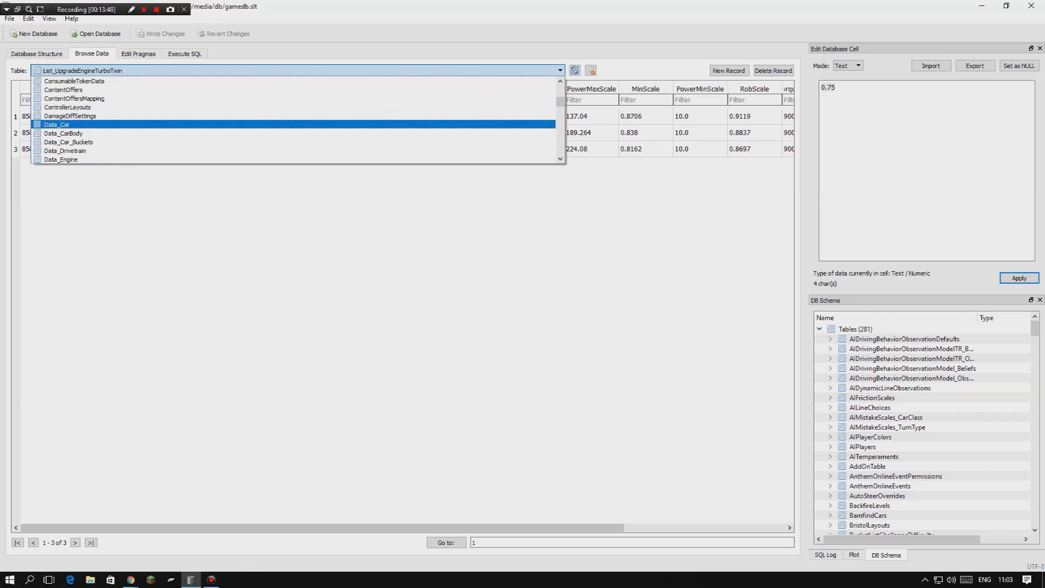
click(57, 124)
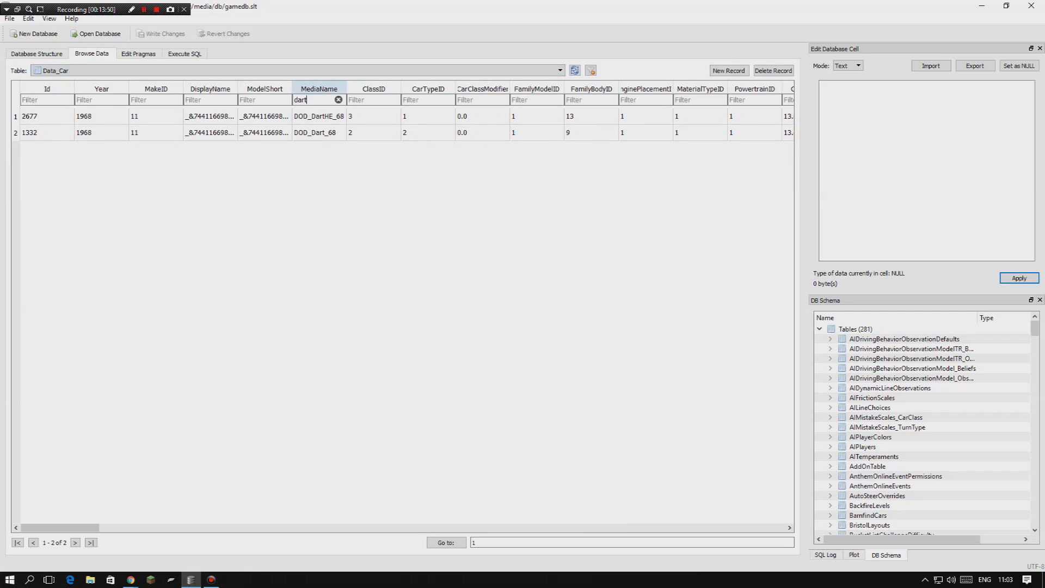
drag(311, 100, 281, 99)
key(BackSpace)
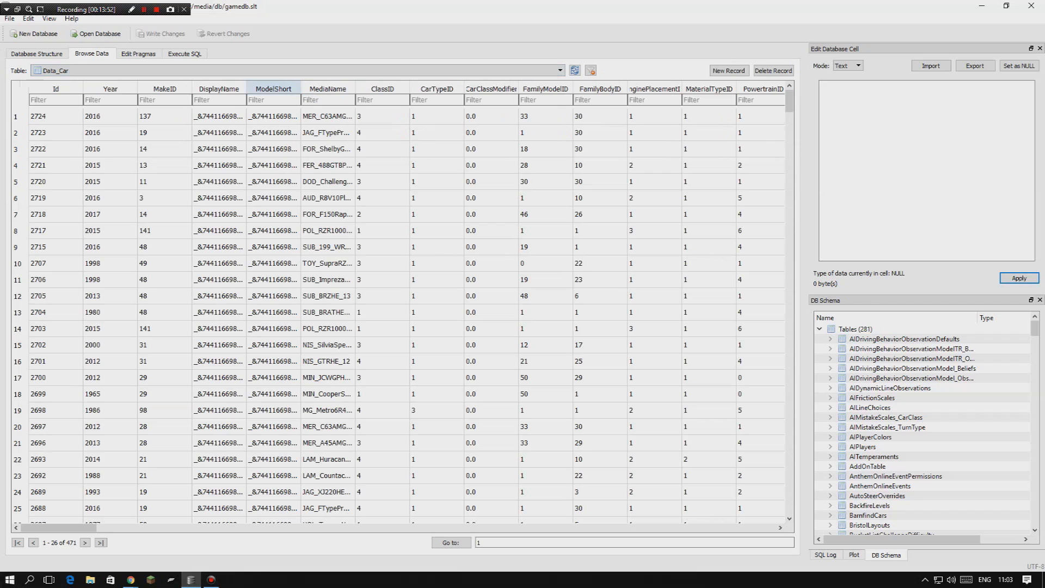
text(gtr)
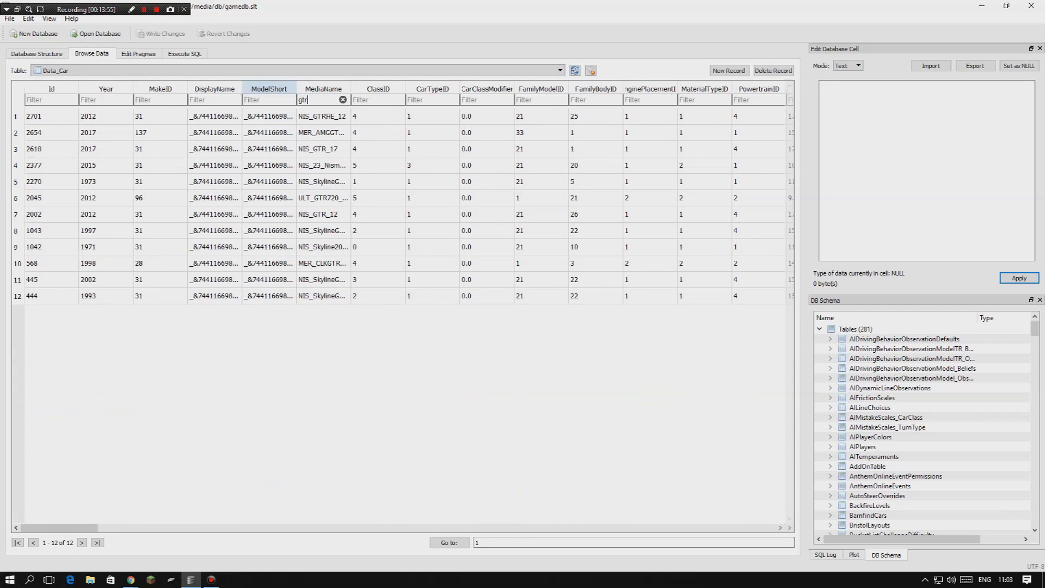
Examine the tire and wheel sizes of the NIS_GTR_12 record and compare the wheel diameters across the filtered cars.
click(323, 214)
drag(51, 214, 486, 214)
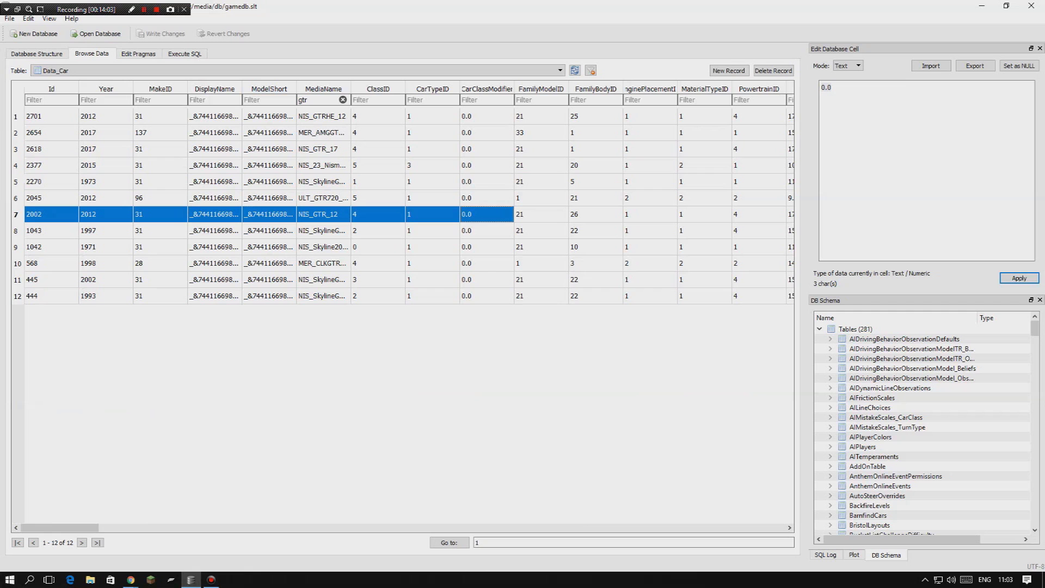
drag(60, 528, 143, 528)
drag(273, 214, 545, 214)
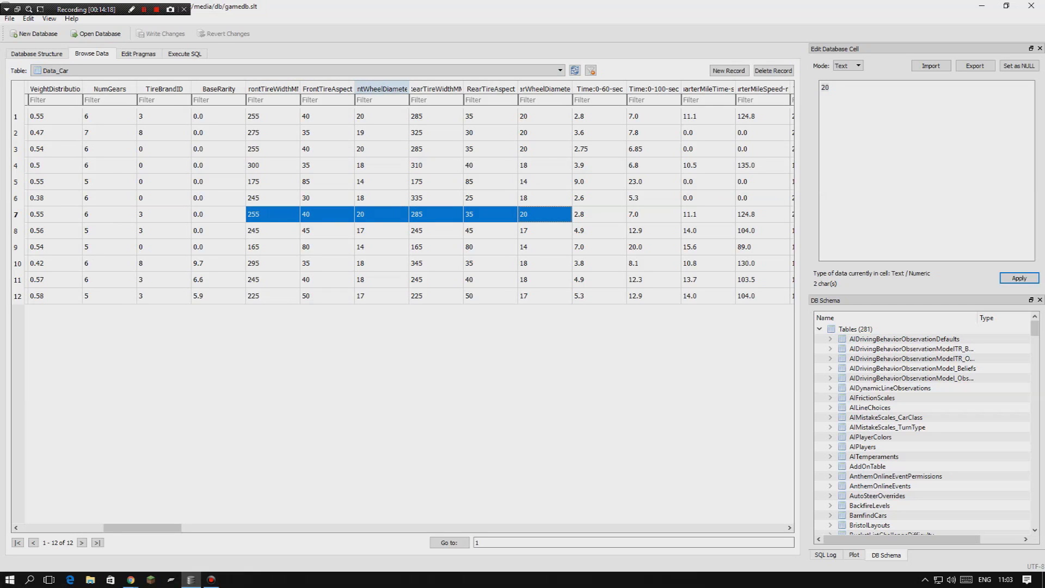
drag(381, 116, 381, 296)
drag(381, 116, 545, 296)
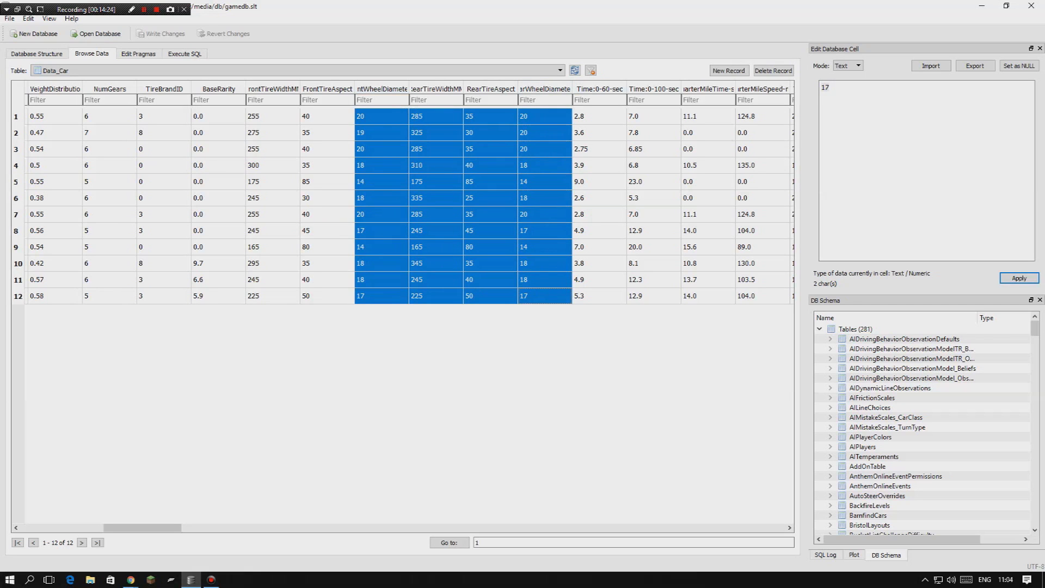
click(381, 263)
drag(381, 296, 381, 116)
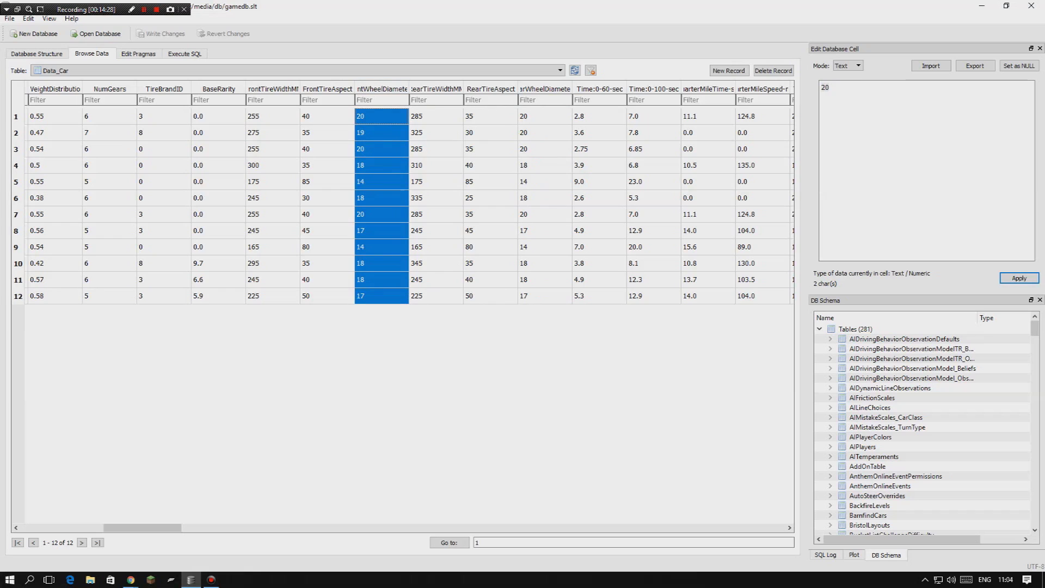
Set both the front and rear wheel diameters of the NIS_GTR_12 record to 23.
double_click(381, 214)
click(381, 230)
click(381, 214)
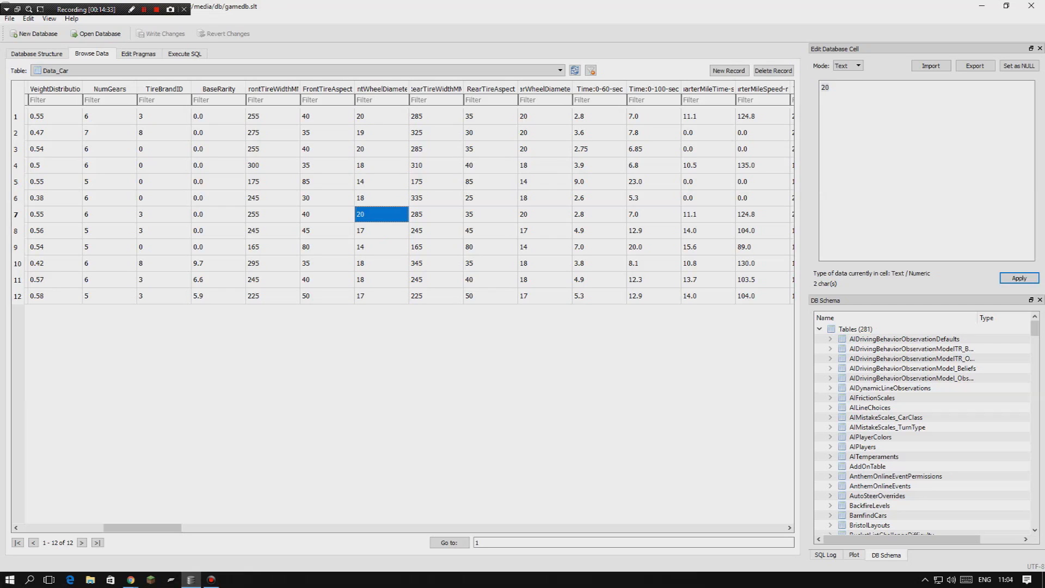
text(23)
key(Return)
click(544, 214)
text(23)
key(Return)
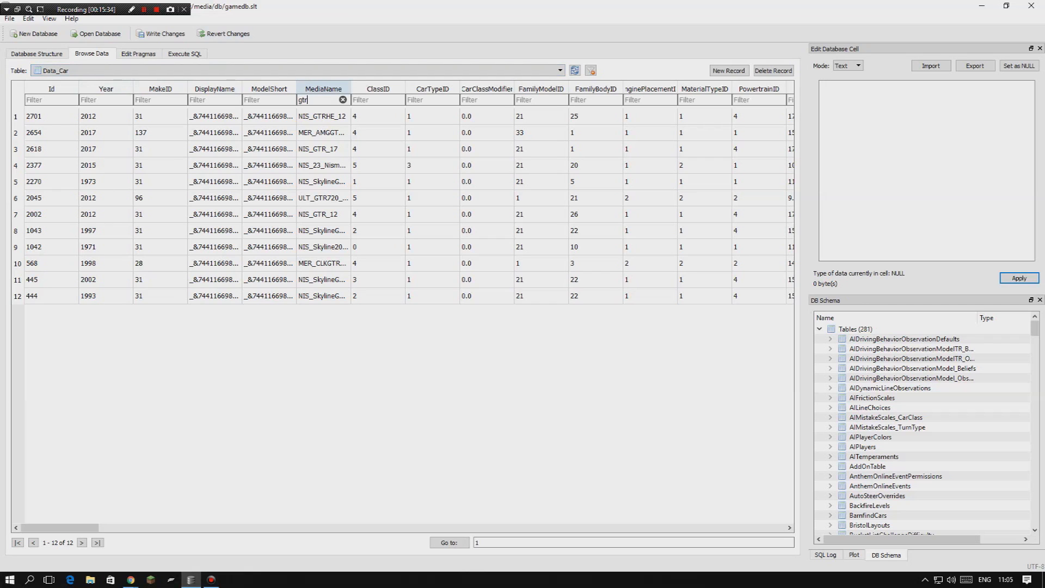
Take the Id of the NIS_GTR_12 record, display the List_UpgradeRimSizeFront table and filter its Ordinal column by 2002.
click(307, 99)
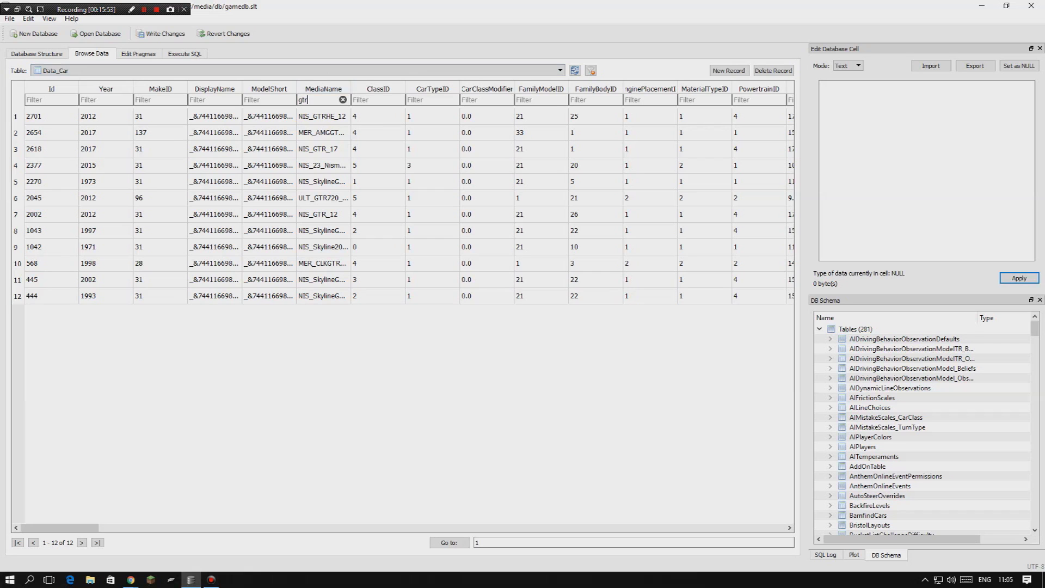
drag(51, 214, 378, 214)
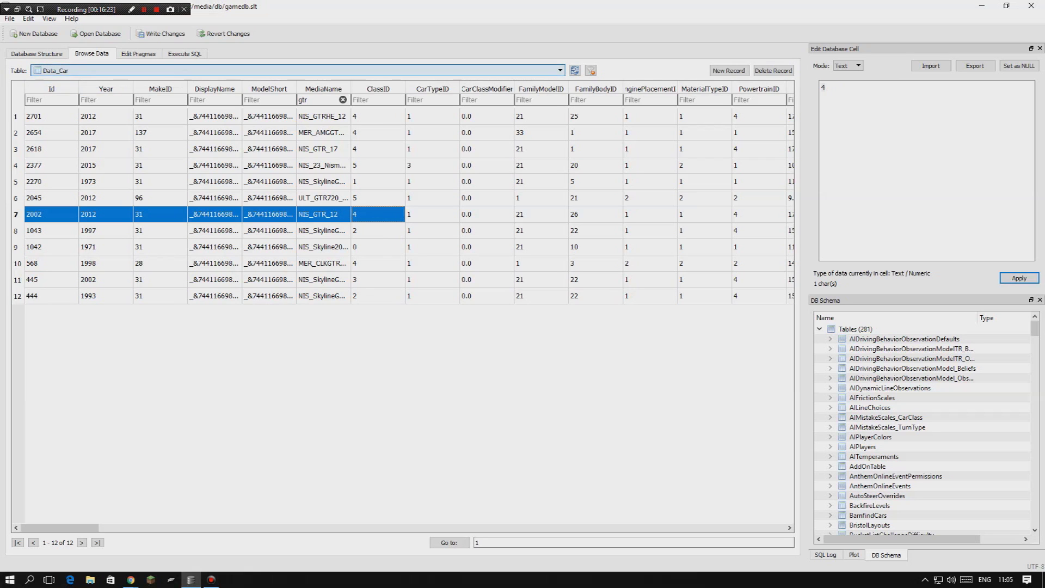
click(90, 70)
scroll(294, 116, down, 20)
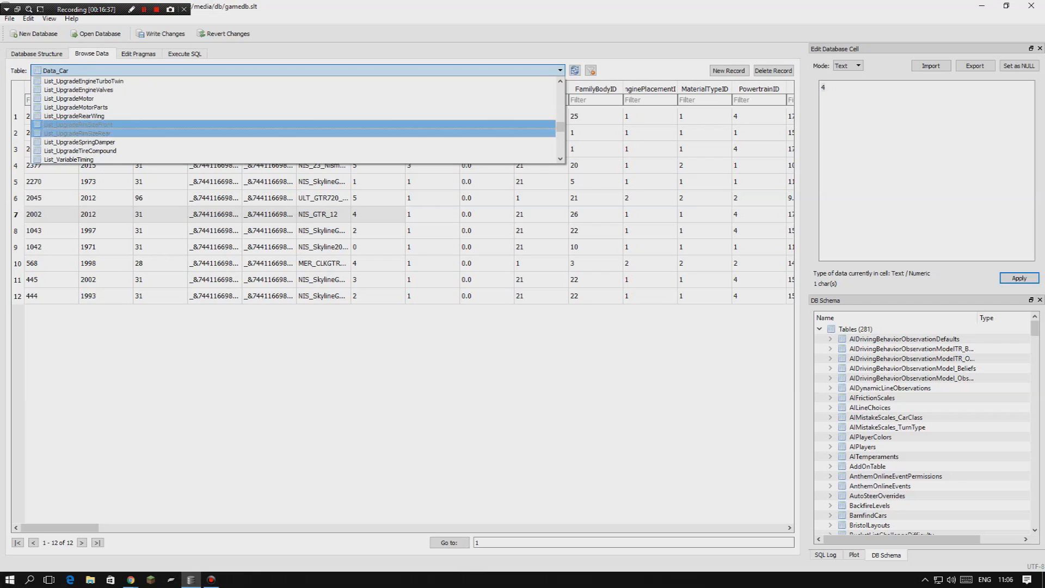
key(Down)
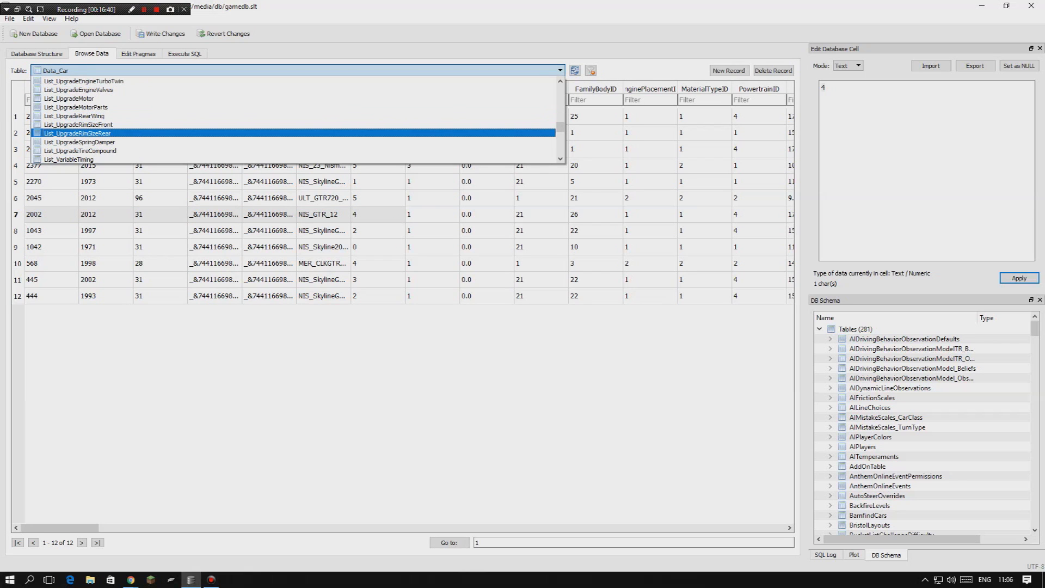
key(Up)
key(Return)
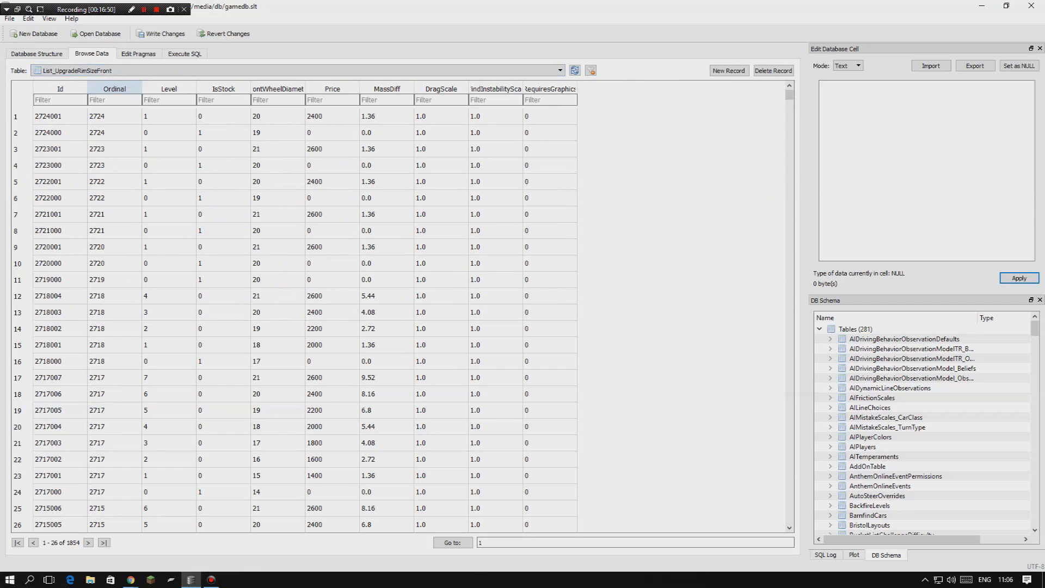
text(2002)
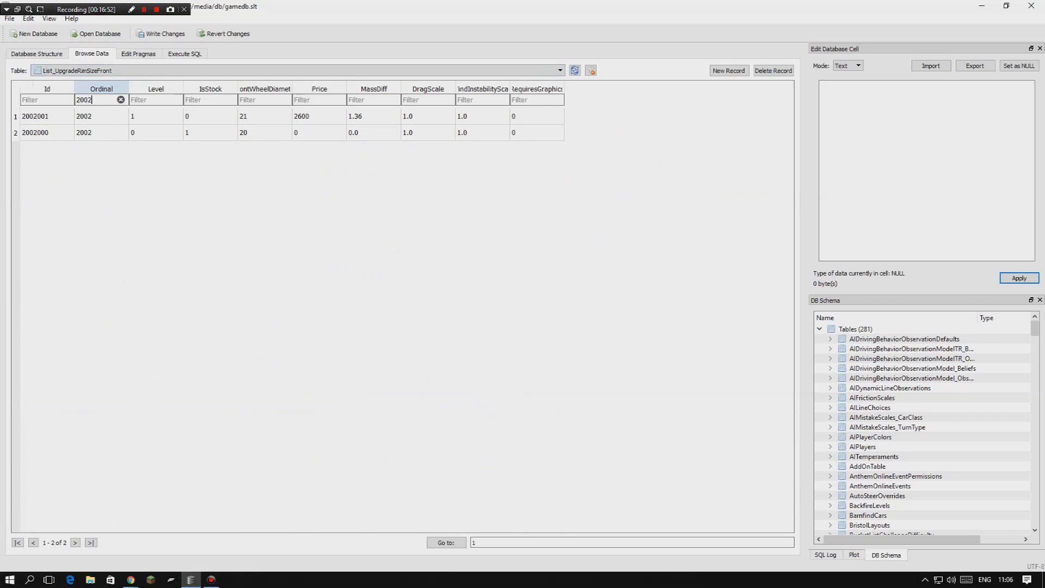
Examine both front rim size records of car 2002, including the front wheel diameter of the stock record.
drag(47, 132, 483, 116)
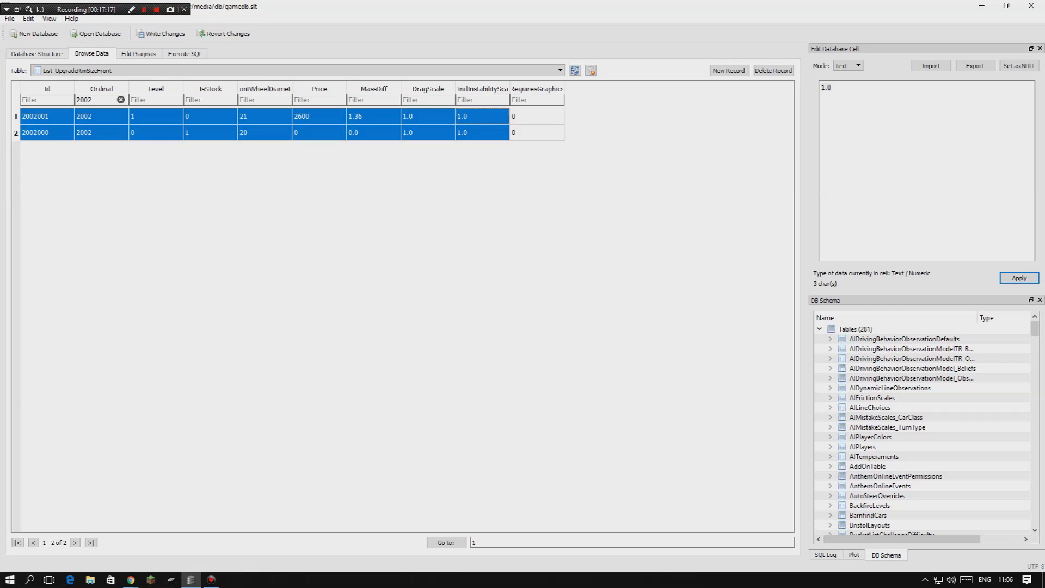
drag(47, 132, 537, 132)
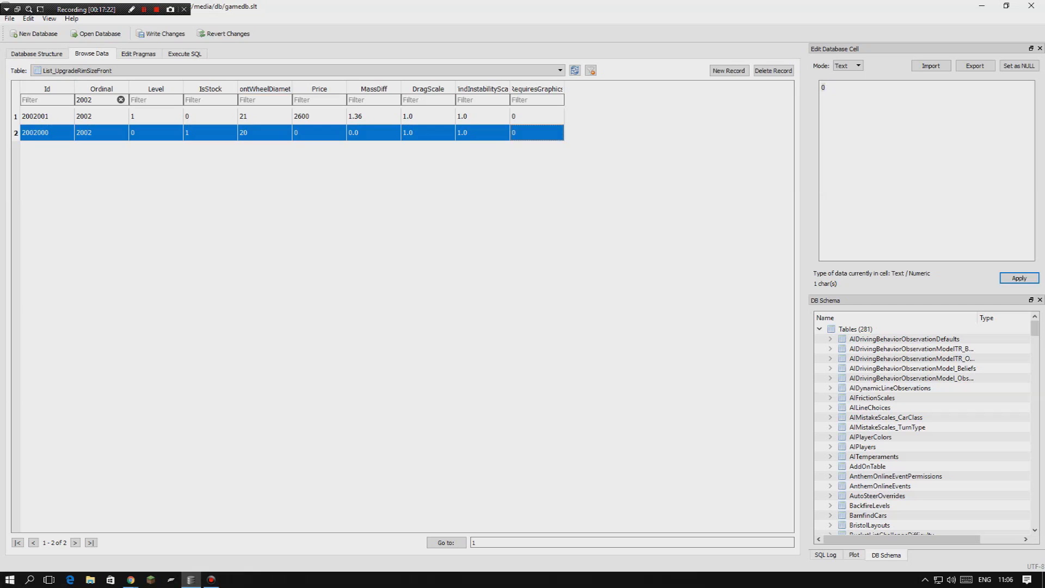
click(265, 132)
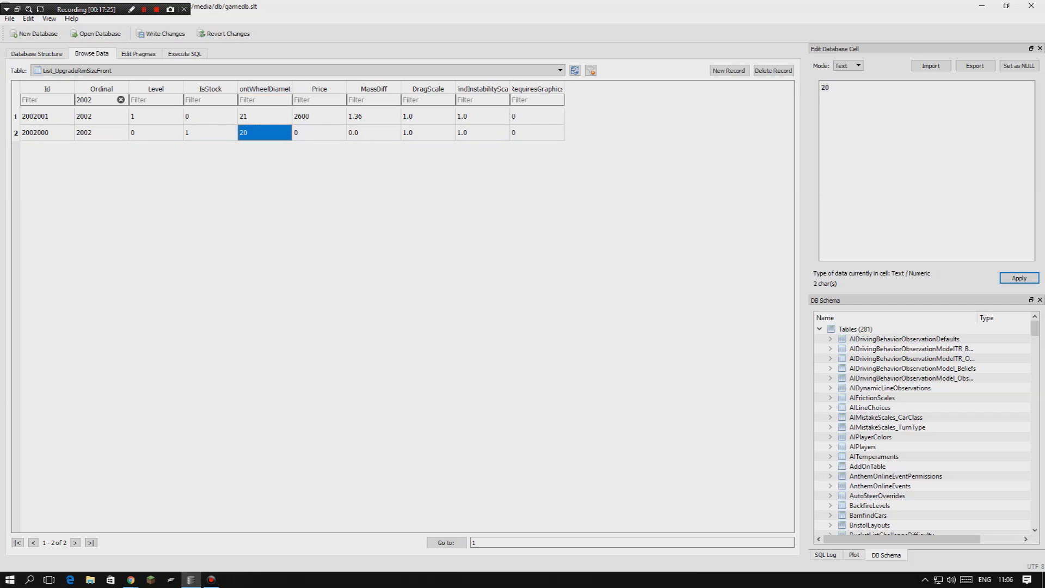
double_click(264, 132)
text(18)
key(Return)
text(17)
key(Return)
text(16)
key(Return)
text(15)
key(Return)
Examine all fields of the level 1 front rim upgrade record and of the level 0 stock record for car 2002.
drag(47, 116, 537, 116)
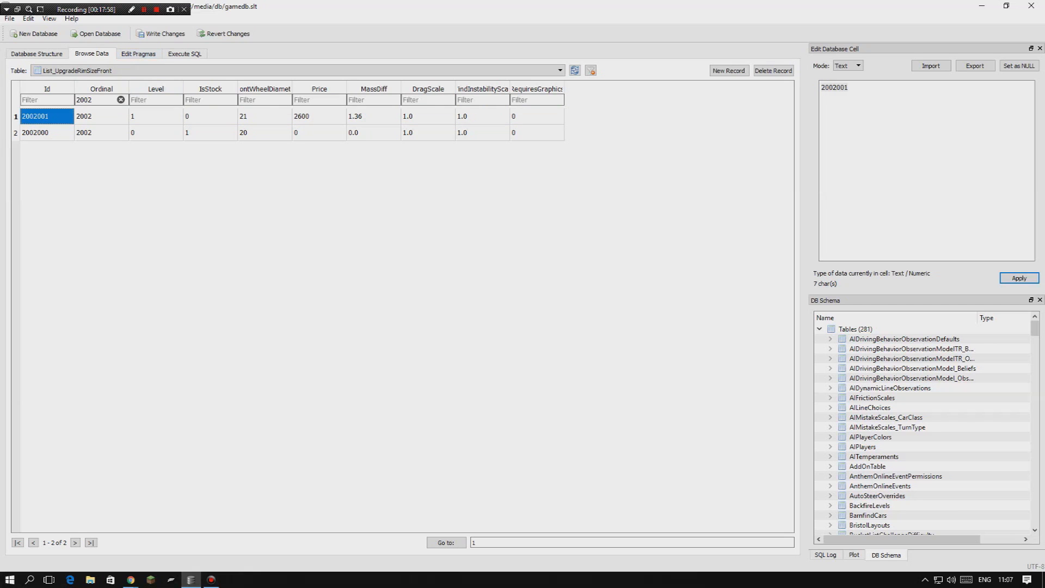
drag(47, 116, 538, 116)
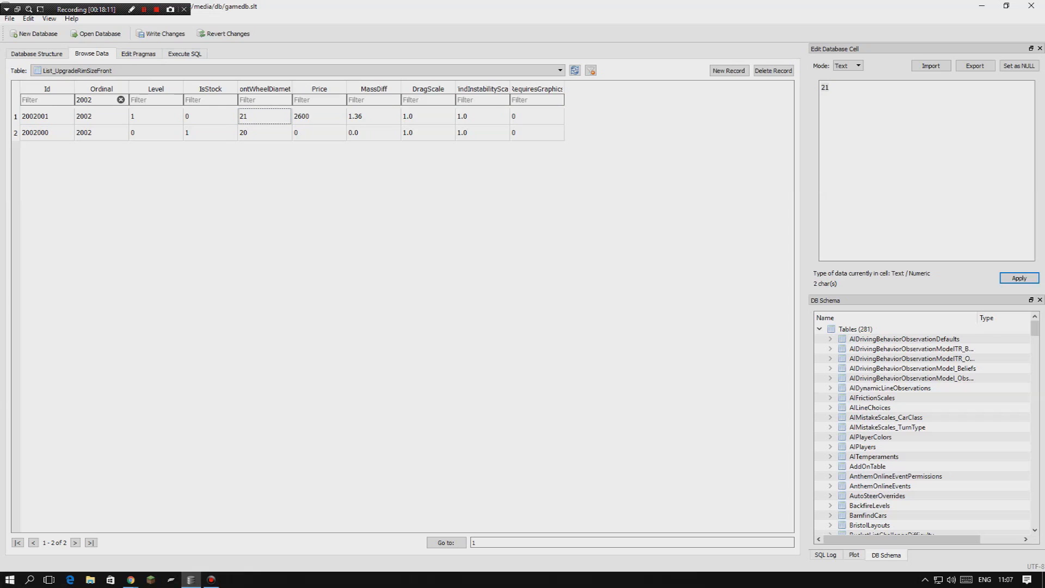
key(shift+Right)
key(shift+Right)
key(shift+Right)
key(shift+Right)
key(shift+Right)
key(shift+Right)
key(shift+Right)
key(shift+Right)
key(shift+Right)
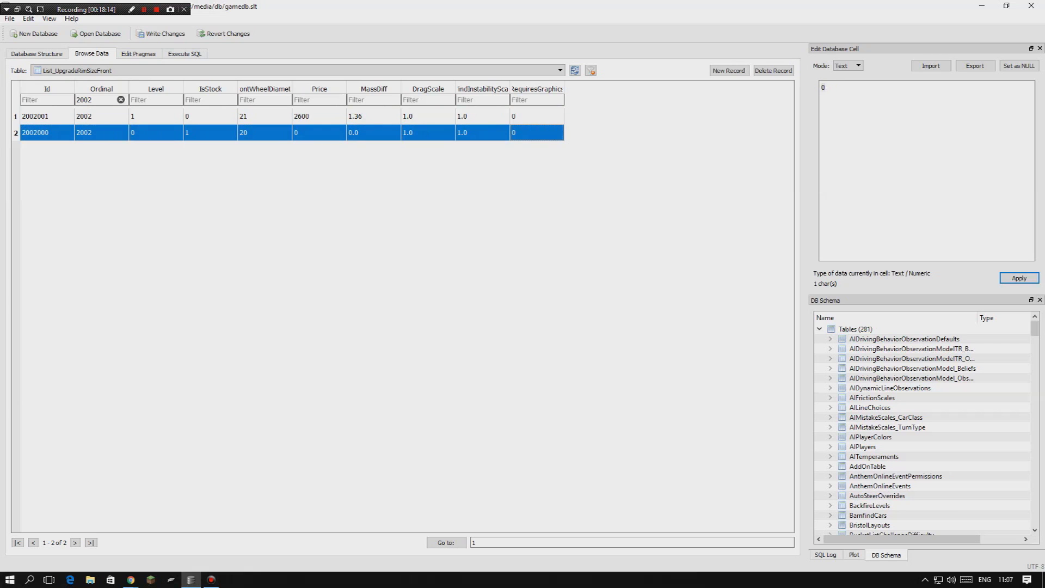
Set the front wheel diameter of the stock (level 0) rim record for car 2002 to 19.
text(19)
key(Return)
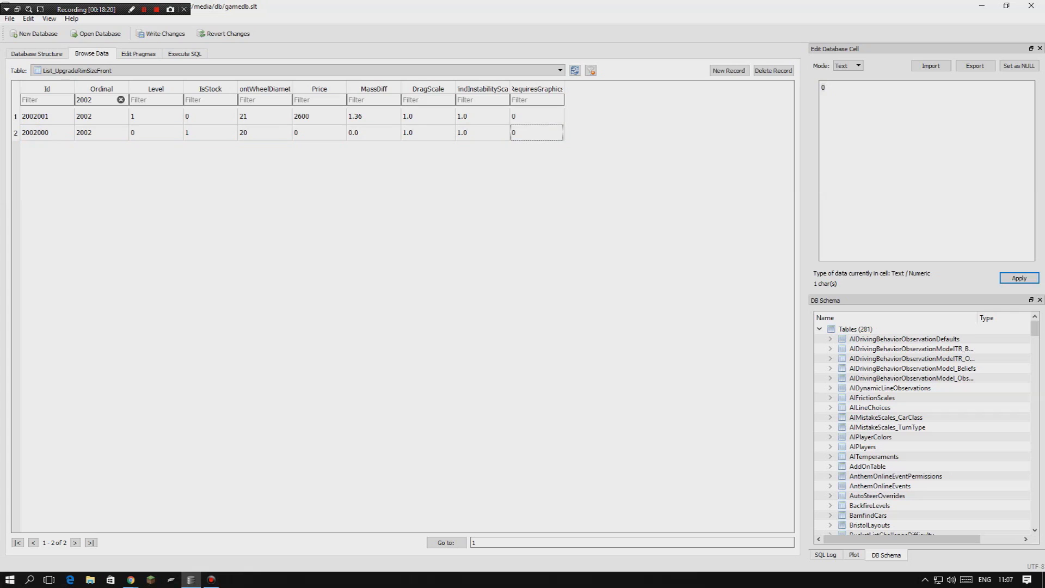
click(265, 132)
text(19)
key(Return)
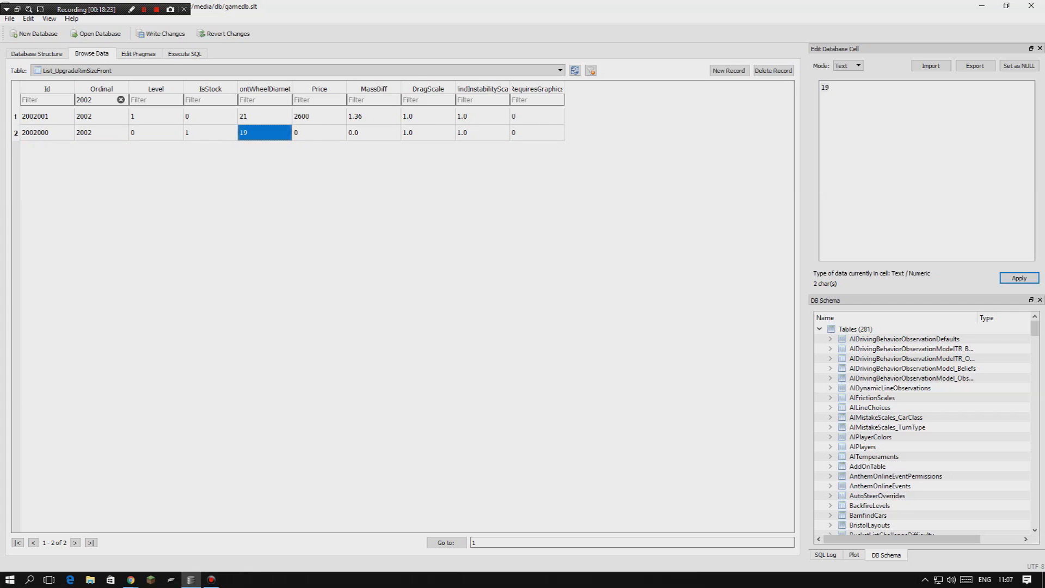
Set the front wheel diameter of the level 1 rim upgrade record for car 2002 to 18.
drag(47, 116, 537, 116)
click(265, 116)
click(264, 132)
text(8)
key(Return)
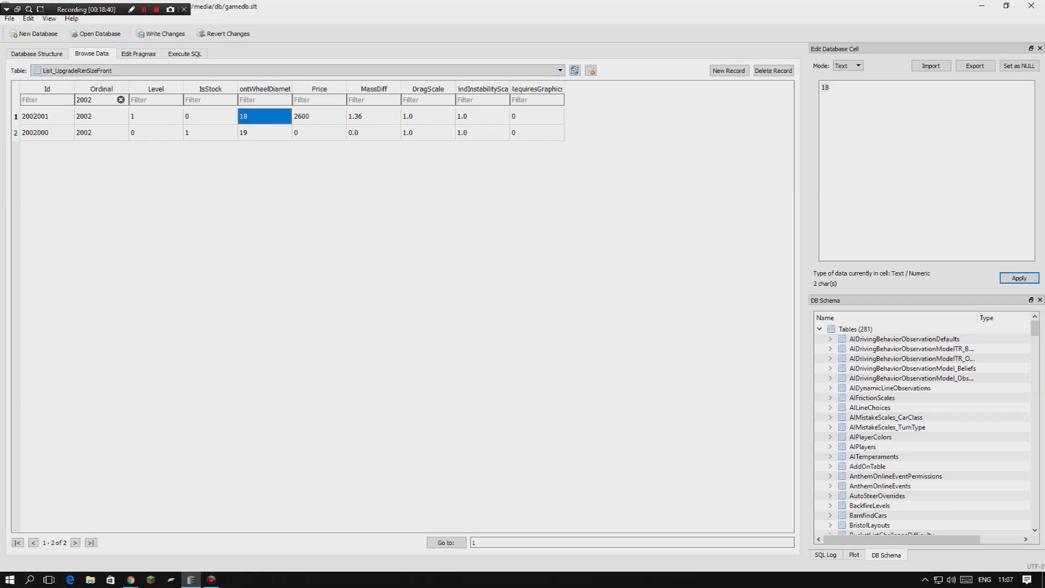
Review both front rim size records of car 2002 and display the List_UpgradeRimSizeRear table.
drag(47, 116, 537, 133)
click(265, 116)
click(265, 133)
click(98, 70)
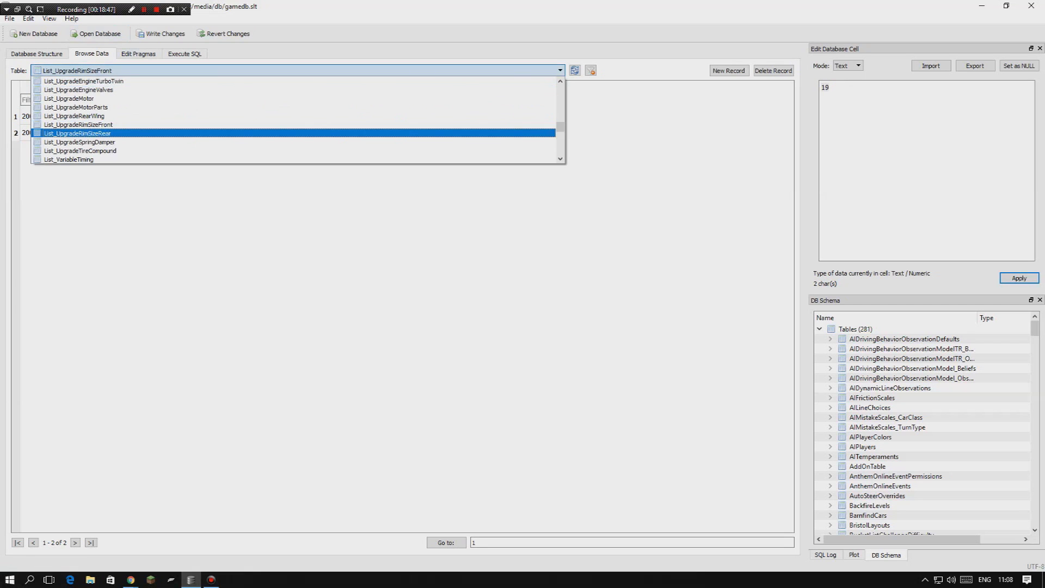
Find the List_TireCompound table among the database tables and display it.
scroll(299, 120, down, 3)
scroll(294, 120, up, 9)
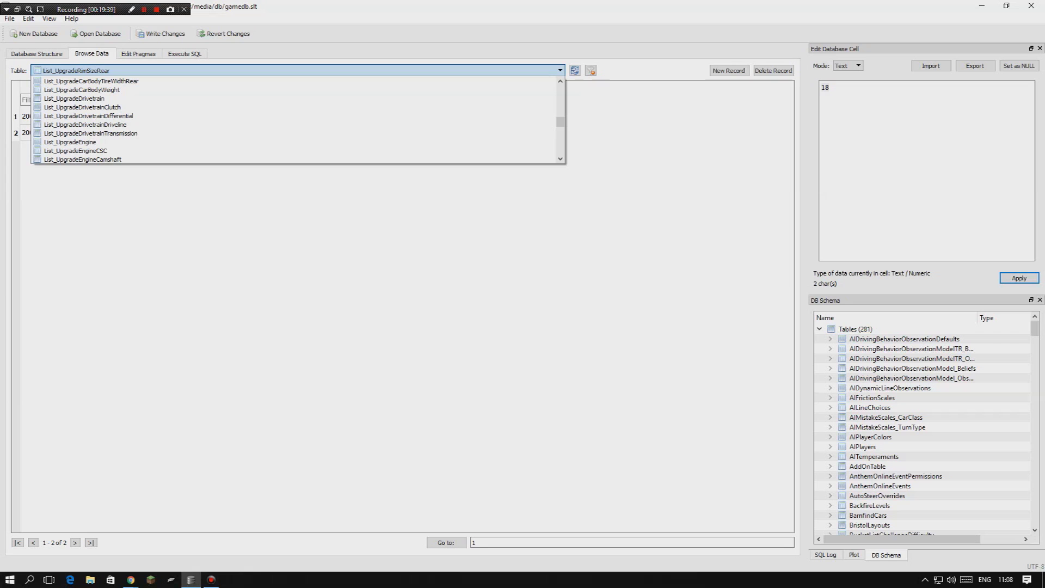
scroll(298, 120, up, 10)
scroll(298, 119, down, 3)
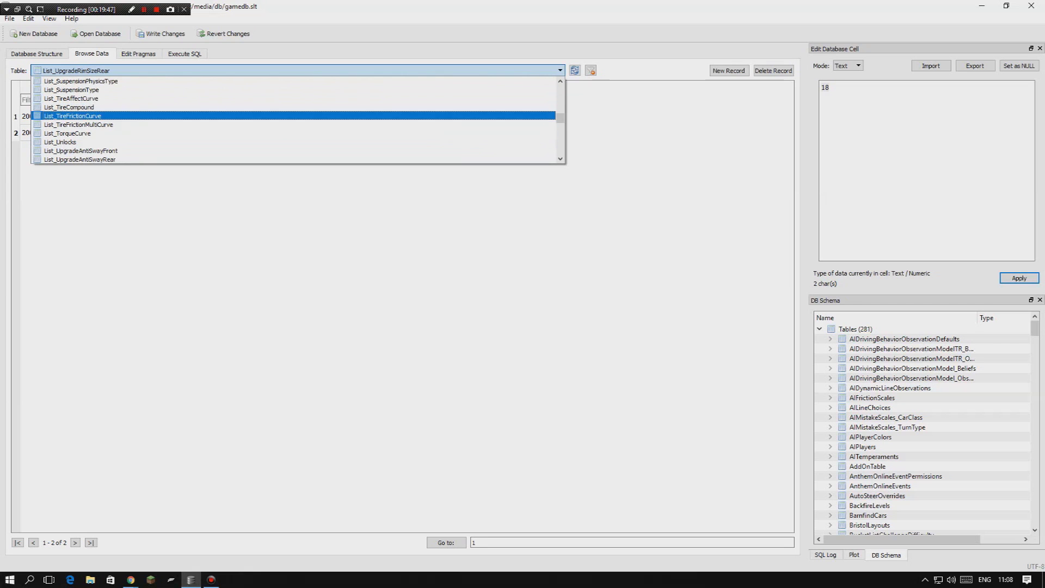
click(299, 107)
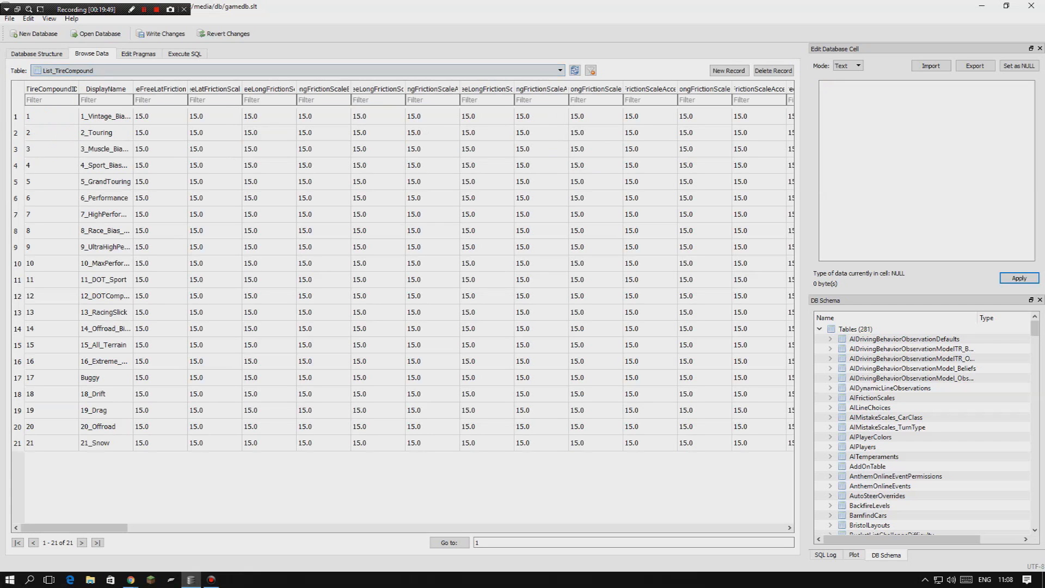
Examine the DisplayName values of all tire compounds, from 1_Vintage_Bias_Ply through 21_Snow.
click(105, 116)
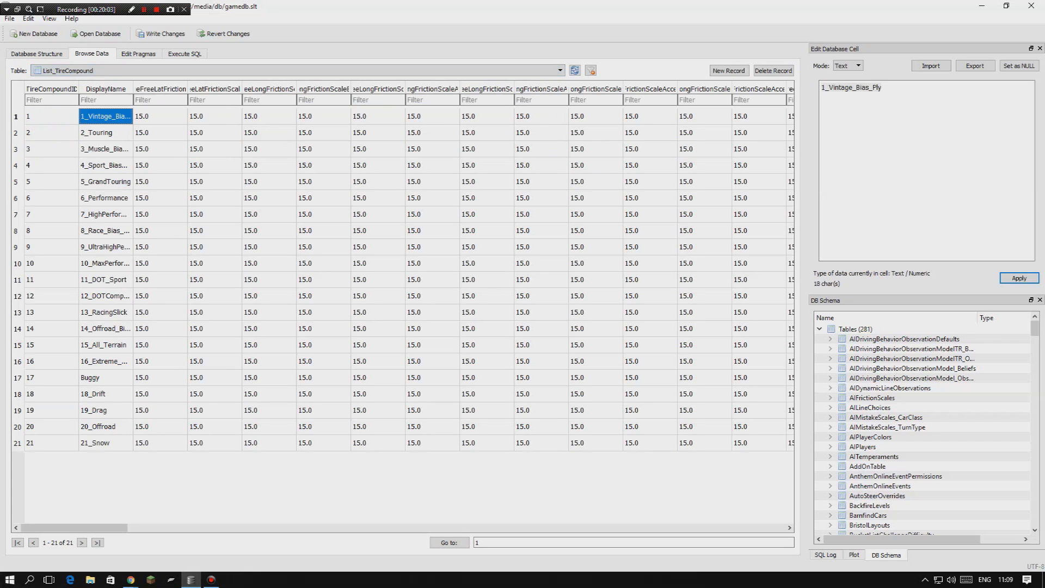
key(shift+Down)
key(shift+Down)
key(shift+Down)
key(shift+Down)
key(shift+Down)
key(shift+Down)
key(shift+Down)
key(shift+Down)
key(shift+Down)
key(shift+Down)
key(shift+Down)
key(shift+Down)
key(shift+Down)
key(shift+Down)
key(shift+Down)
key(shift+Down)
key(shift+Down)
key(shift+Down)
key(shift+Down)
key(shift+Down)
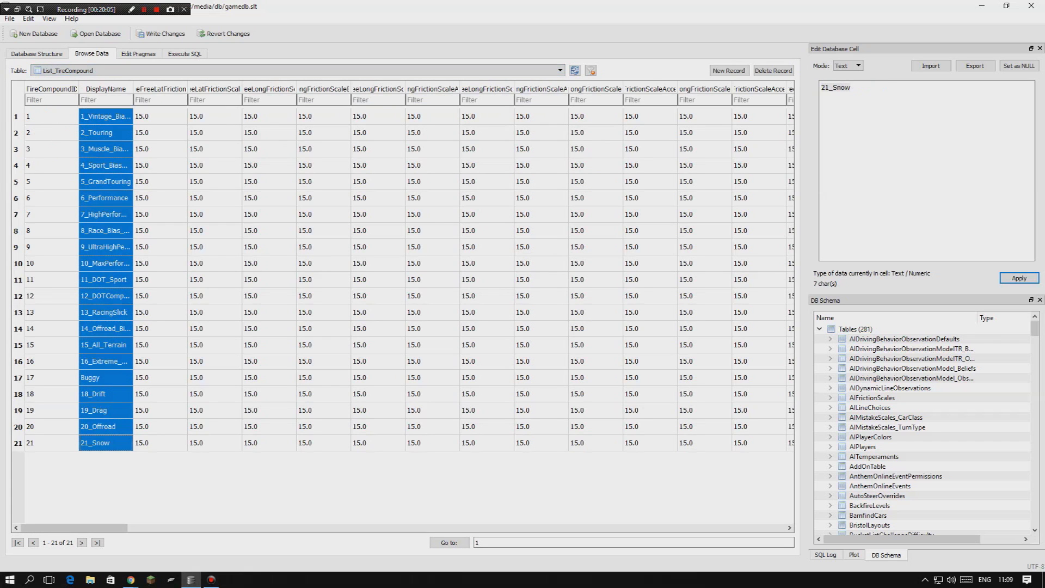
Examine the friction scale columns across all tire compound records, then return to the first columns.
click(136, 463)
drag(160, 443, 432, 116)
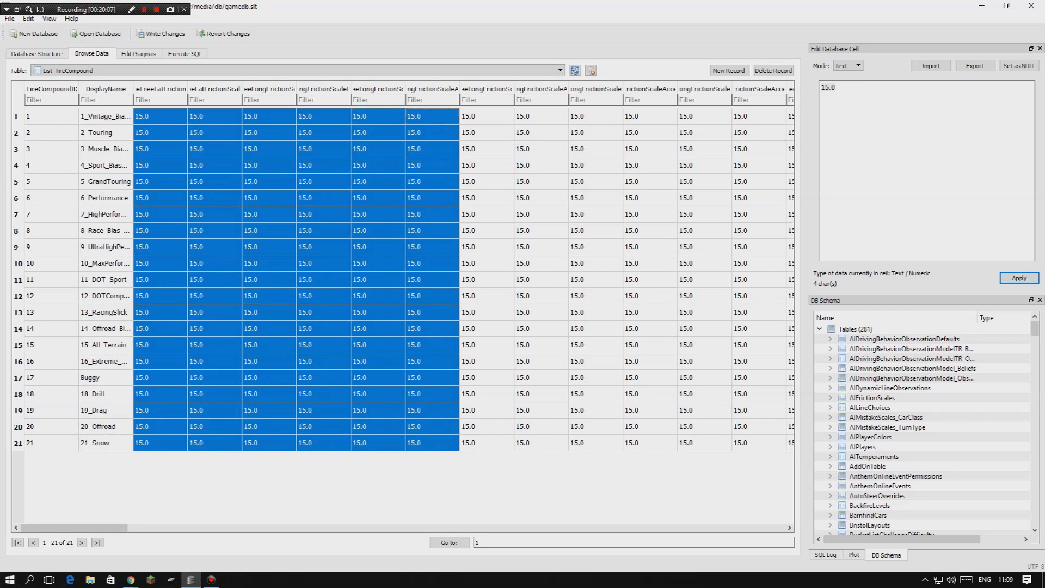
key(shift+Right)
key(shift+Right)
key(shift+Right)
key(shift+Right)
key(shift+Right)
key(shift+Right)
key(shift+Right)
key(shift+Right)
key(shift+Right)
key(shift+Right)
key(shift+Right)
key(shift+Right)
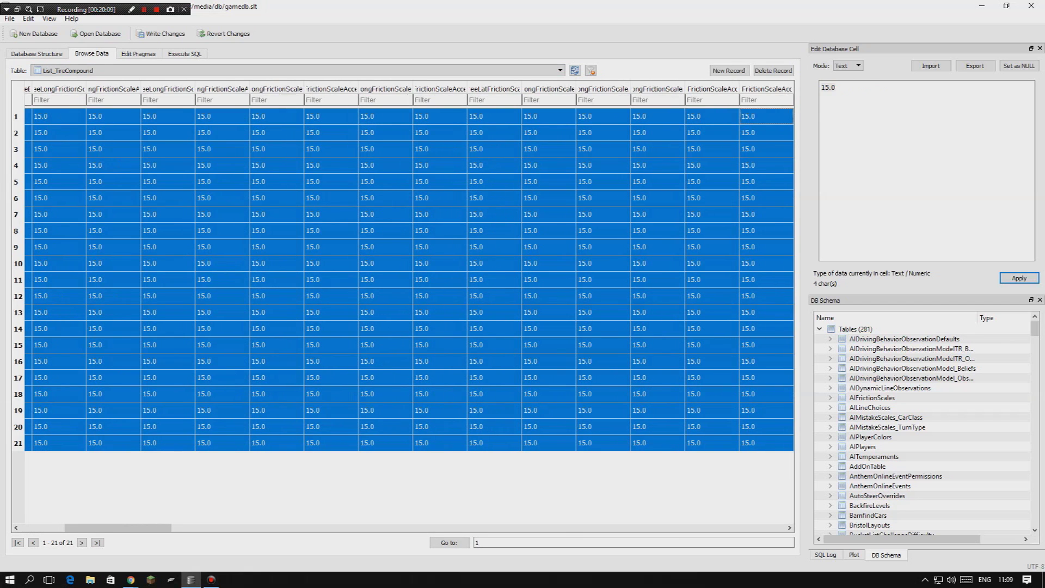
click(136, 484)
drag(118, 528, 75, 528)
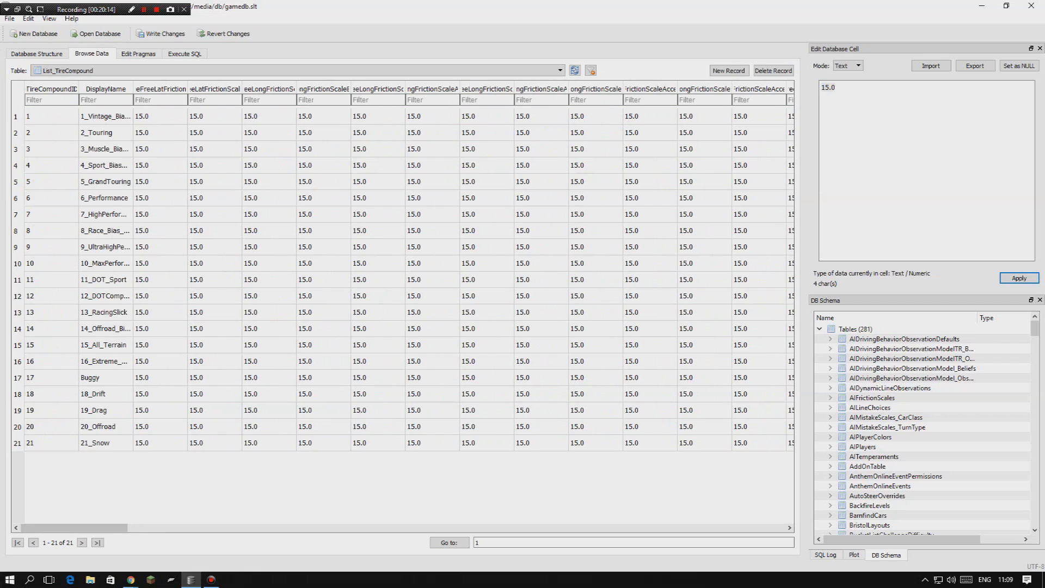
Go through the tire compound names again, singling out 12_DOTCompetition and 13_RacingSlick.
key(Left)
key(shift+Down)
key(shift+Down)
key(shift+Down)
key(shift+Down)
key(shift+Down)
key(shift+Down)
key(shift+Down)
key(shift+Down)
key(shift+Down)
key(shift+Down)
key(shift+Down)
key(shift+Down)
key(shift+Down)
key(shift+Down)
key(shift+Down)
key(shift+Down)
key(shift+Down)
key(shift+Down)
key(shift+Down)
key(shift+Down)
key(Down)
key(shift+Up)
key(shift+Up)
key(shift+Up)
key(shift+Up)
key(shift+Up)
key(shift+Up)
key(shift+Up)
key(shift+Up)
key(shift+Up)
key(shift+Up)
key(shift+Up)
key(shift+Up)
key(shift+Up)
key(shift+Up)
key(shift+Up)
key(shift+Up)
key(shift+Up)
key(shift+Up)
drag(106, 149, 105, 116)
click(106, 344)
click(106, 296)
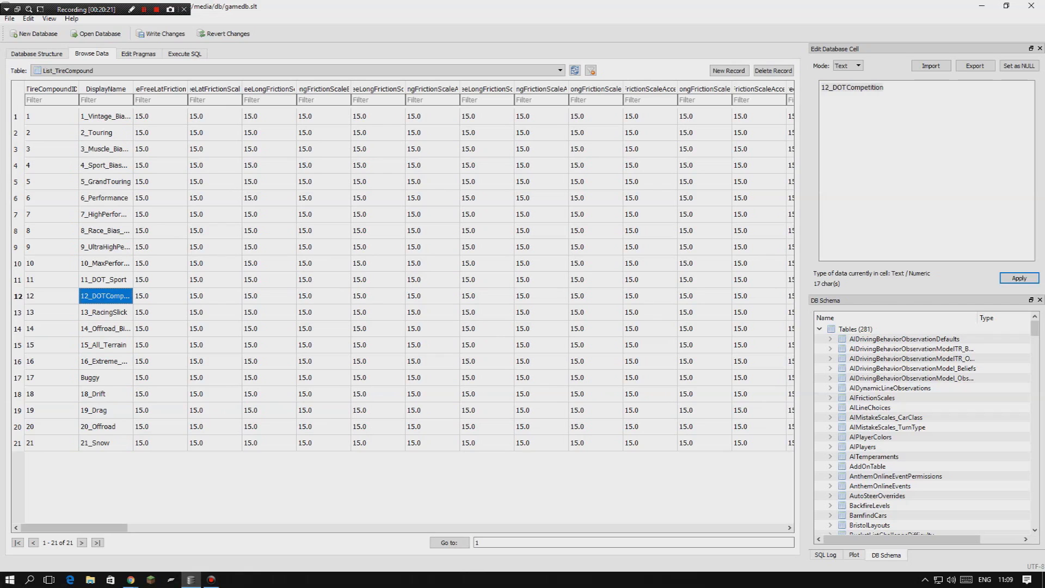
click(106, 312)
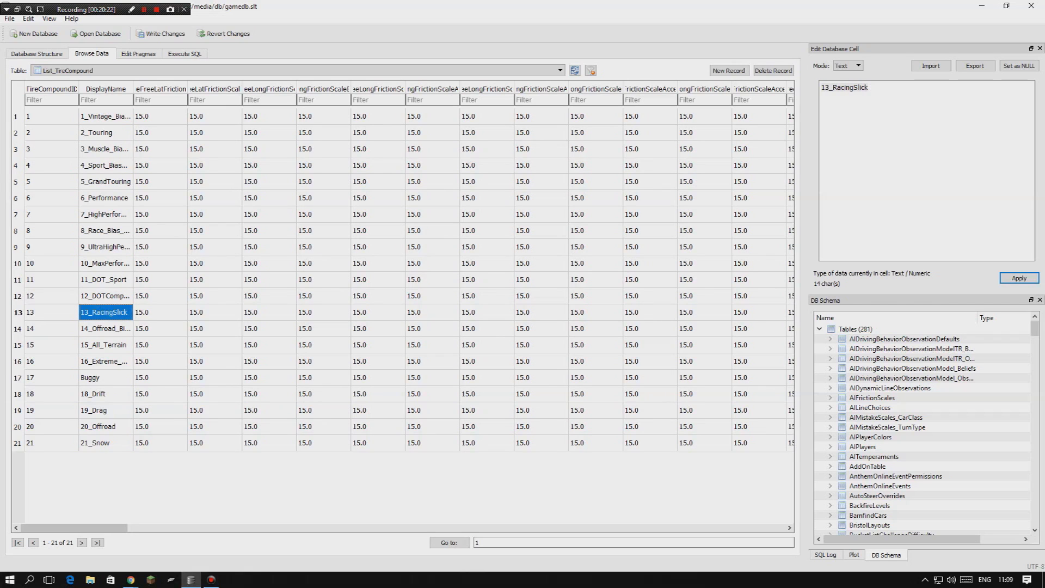
Examine the individual friction scale values of the 13_RacingSlick record.
click(160, 312)
key(Right)
key(Right)
key(Right)
key(Right)
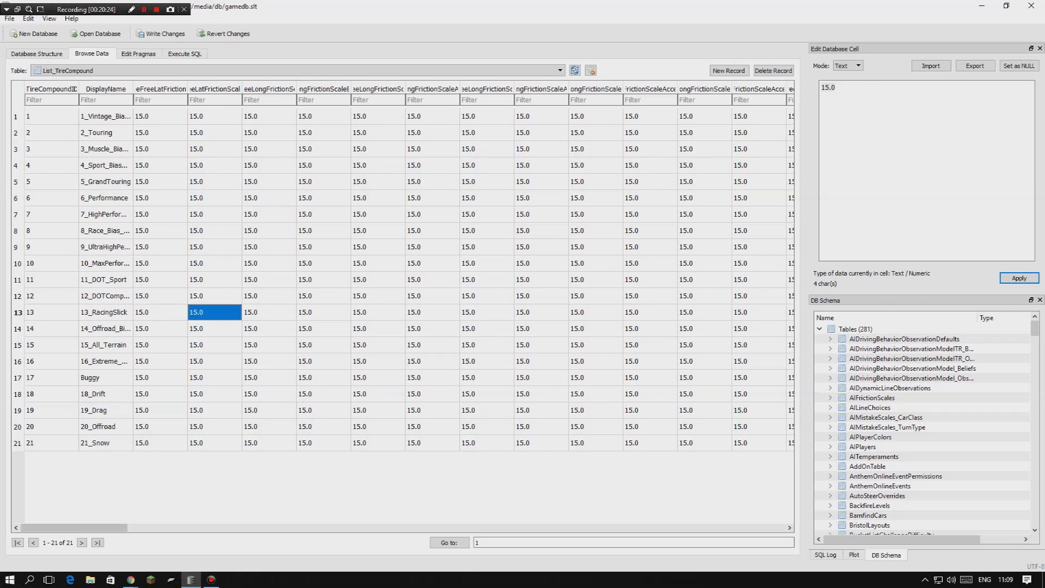
key(Right)
key(Right)
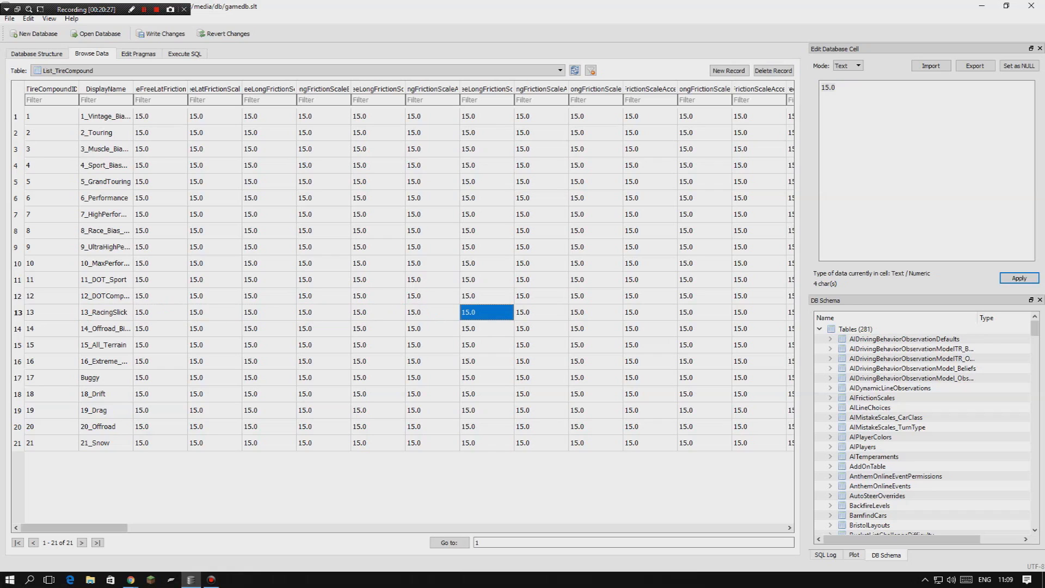
Examine the remaining columns further along the List_TireCompound table for all compounds.
drag(74, 528, 231, 528)
drag(63, 312, 281, 328)
drag(332, 116, 768, 443)
drag(231, 527, 73, 528)
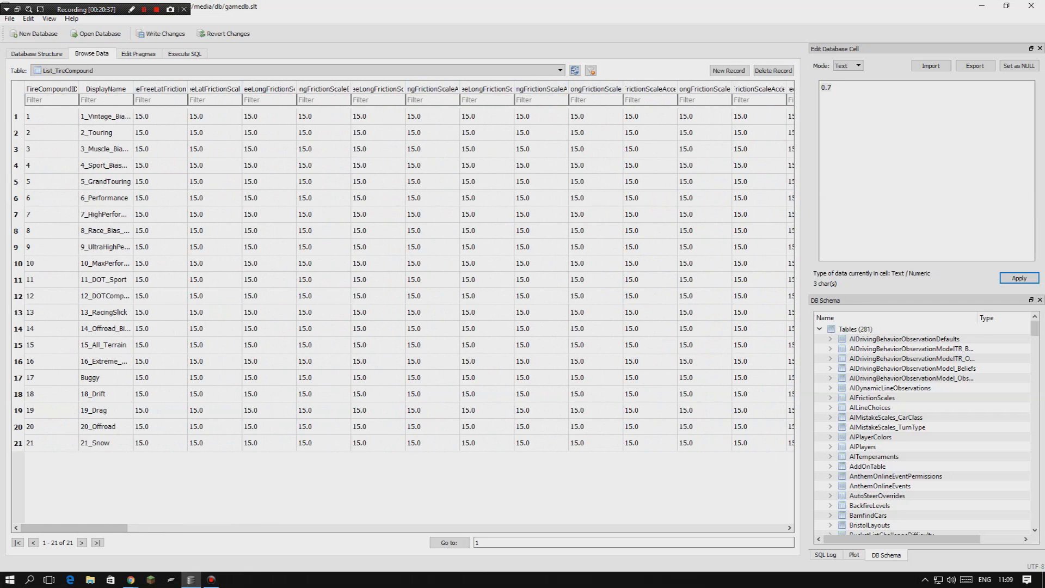
Examine the block of friction scale values for all compounds and the columns from TireFricScale1 onward.
drag(158, 116, 760, 442)
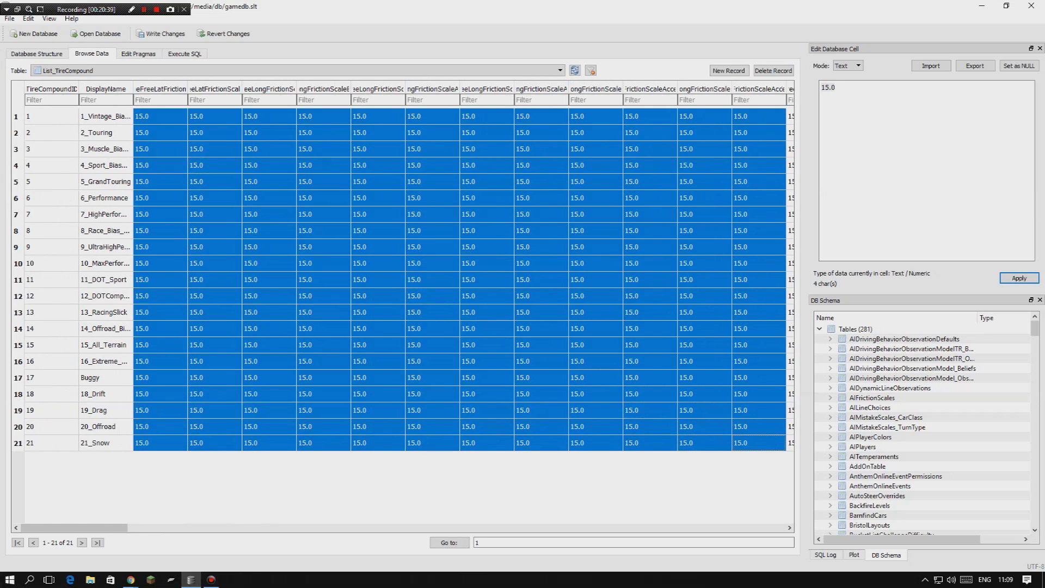
click(760, 474)
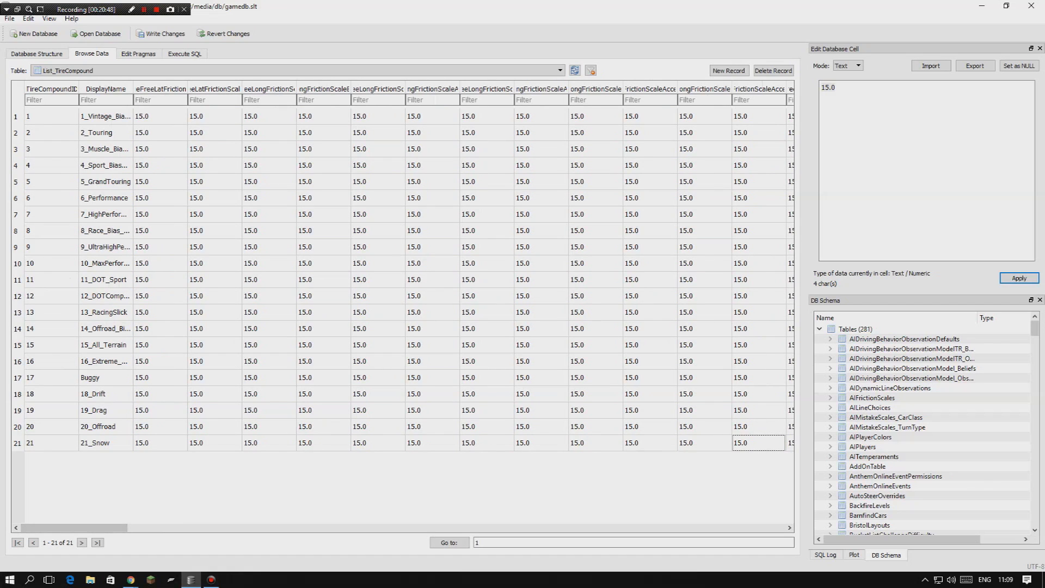
click(160, 116)
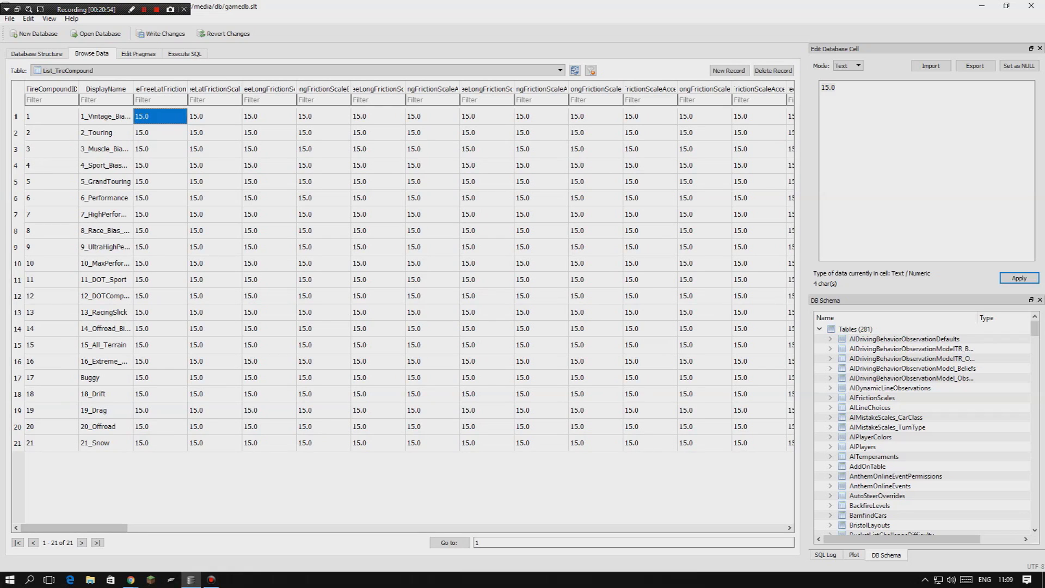
drag(74, 527, 159, 527)
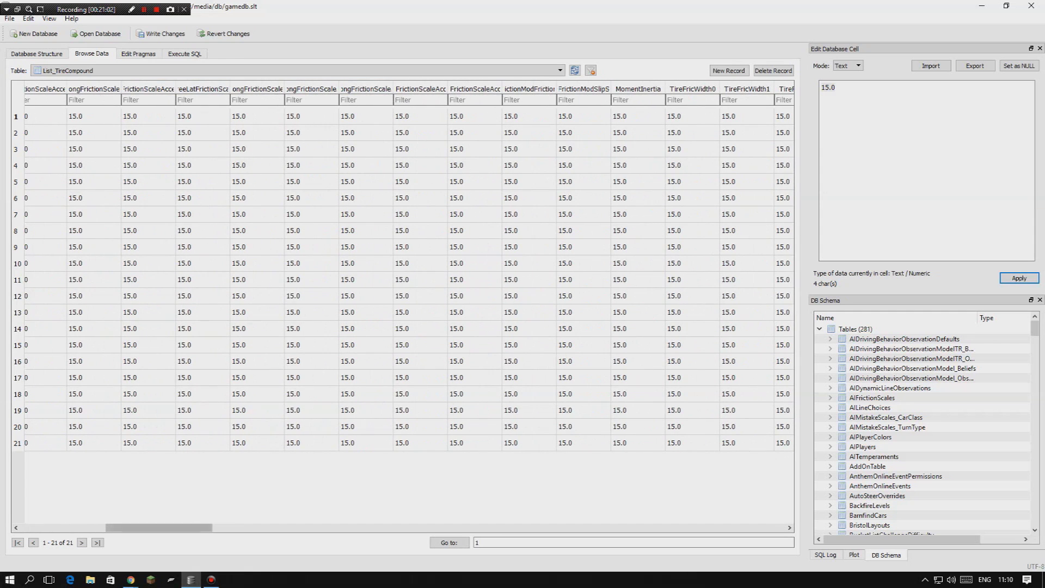
drag(159, 527, 185, 527)
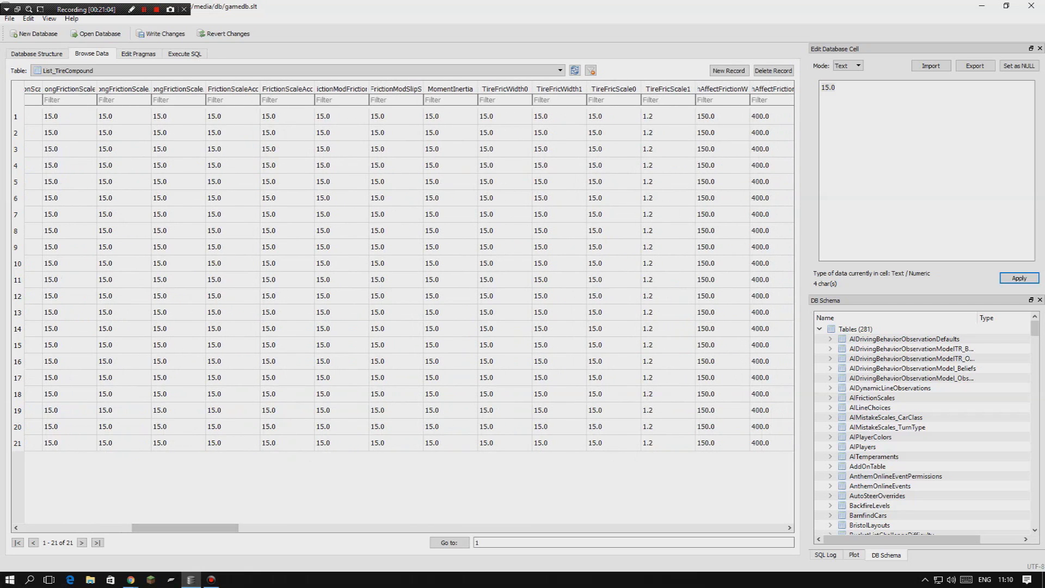
drag(668, 116, 787, 444)
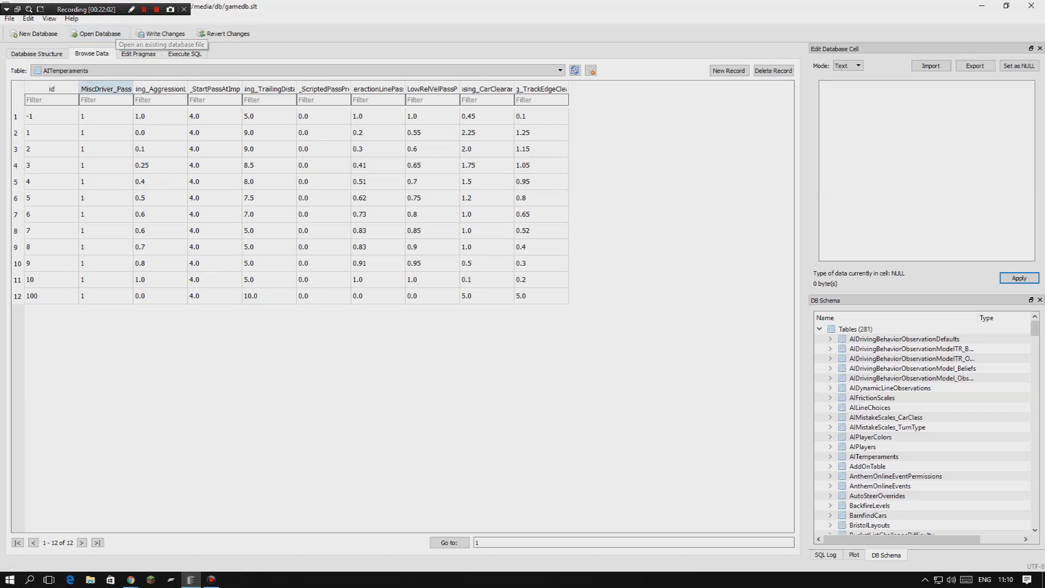
Display the BackfireLevels table and examine its ExhaustLevel, CamLevel and BackfireLevel columns.
click(71, 70)
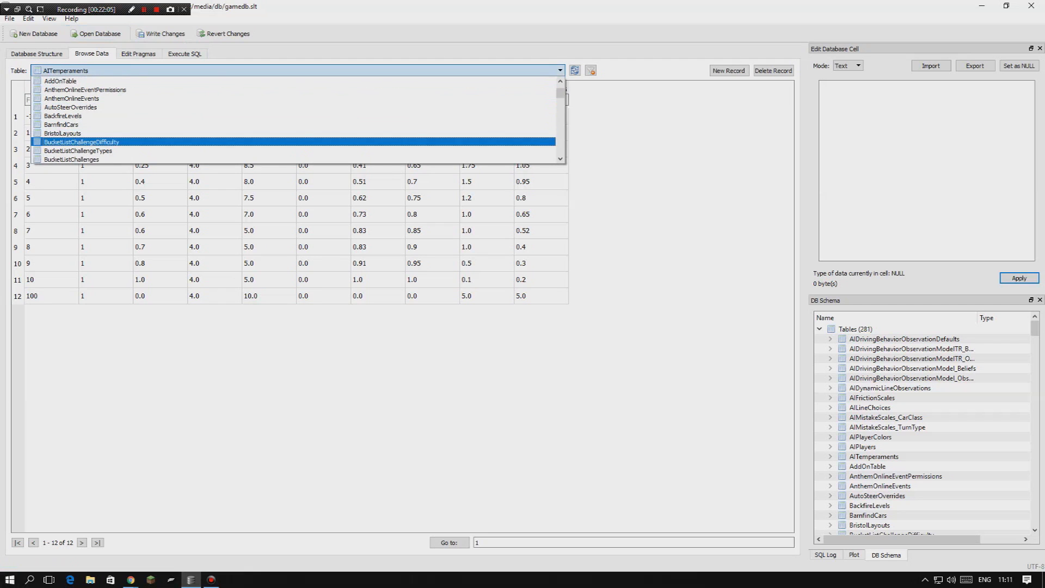
key(Return)
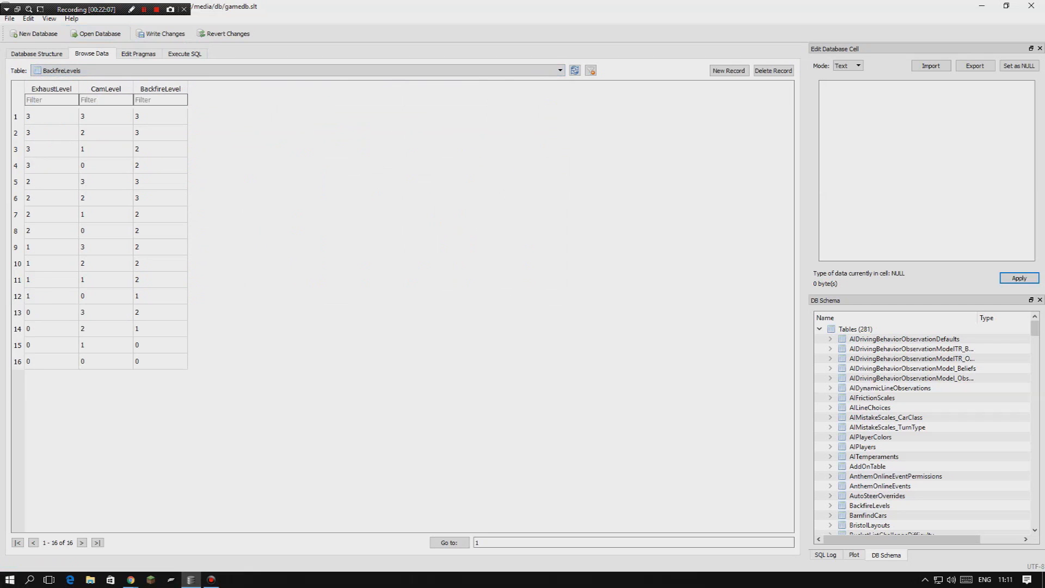
drag(51, 116, 51, 165)
drag(51, 116, 51, 165)
drag(106, 116, 106, 149)
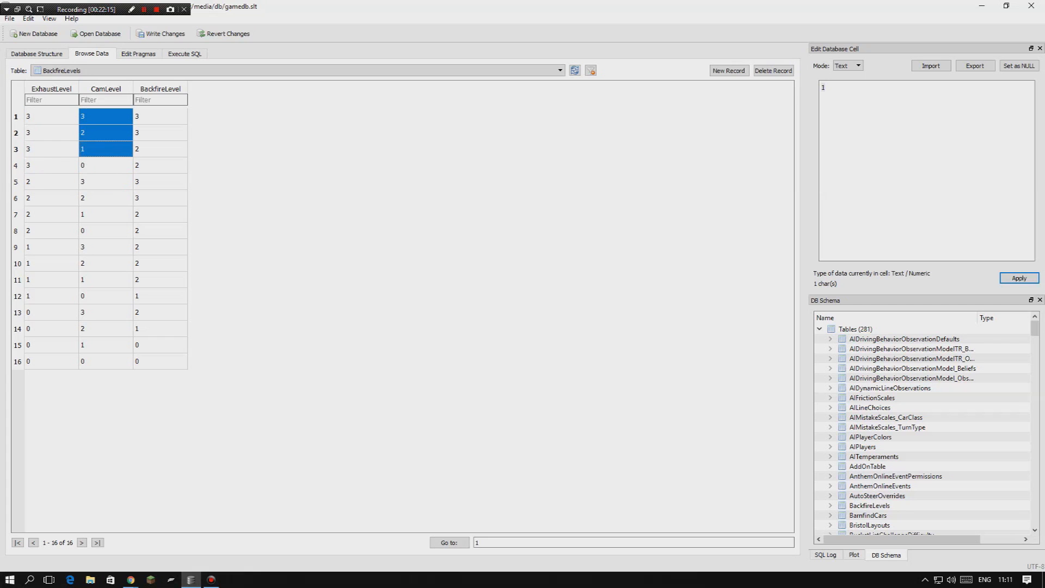
click(105, 230)
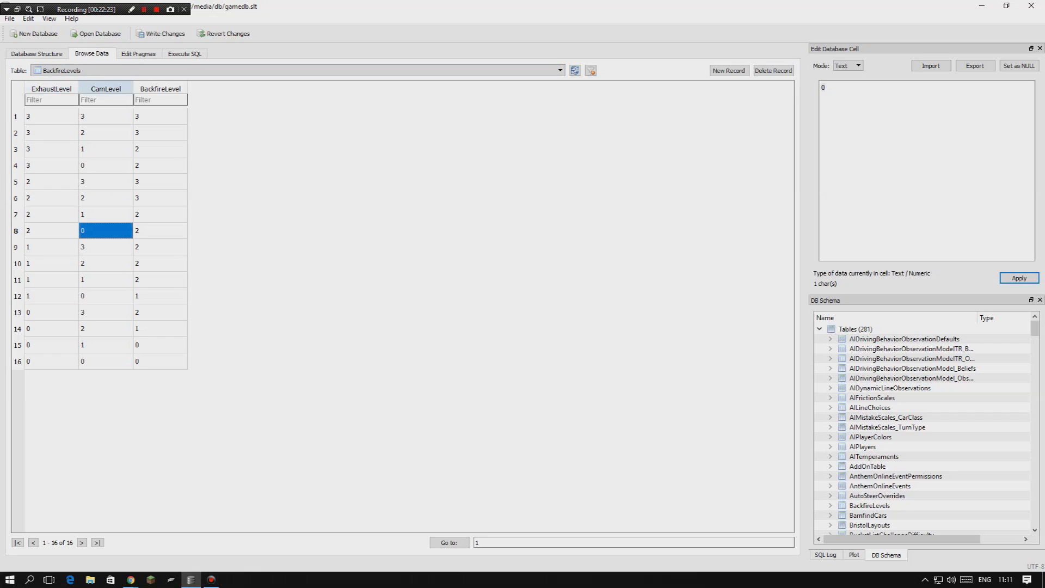
drag(160, 361, 161, 116)
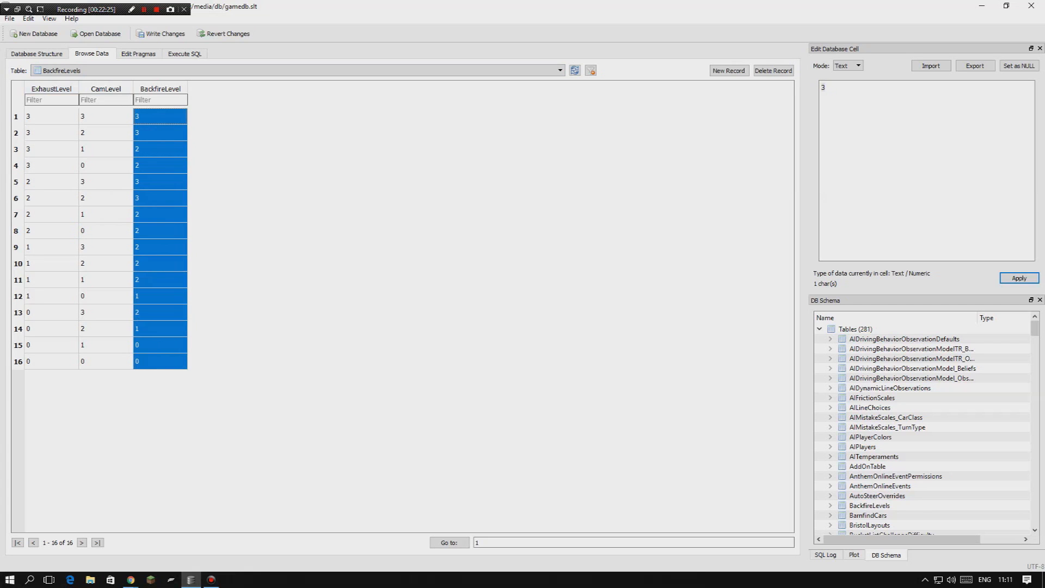
Set the BackfireLevel to 10 for the ExhaustLevel 0 records with CamLevel 0, 1 and 2.
click(160, 361)
text(10)
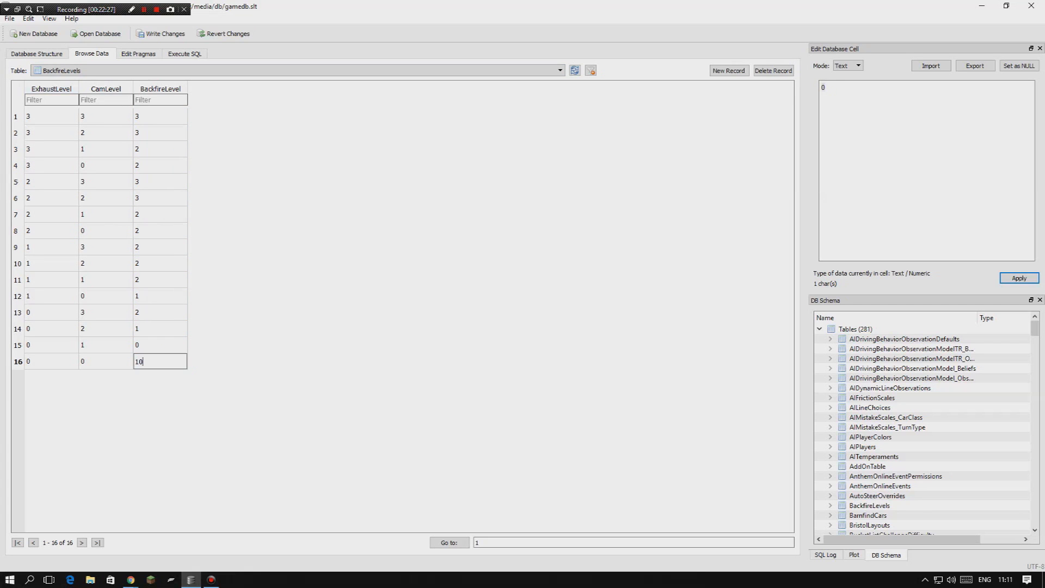
key(Return)
click(160, 345)
text(10)
key(Return)
key(Up)
text(10)
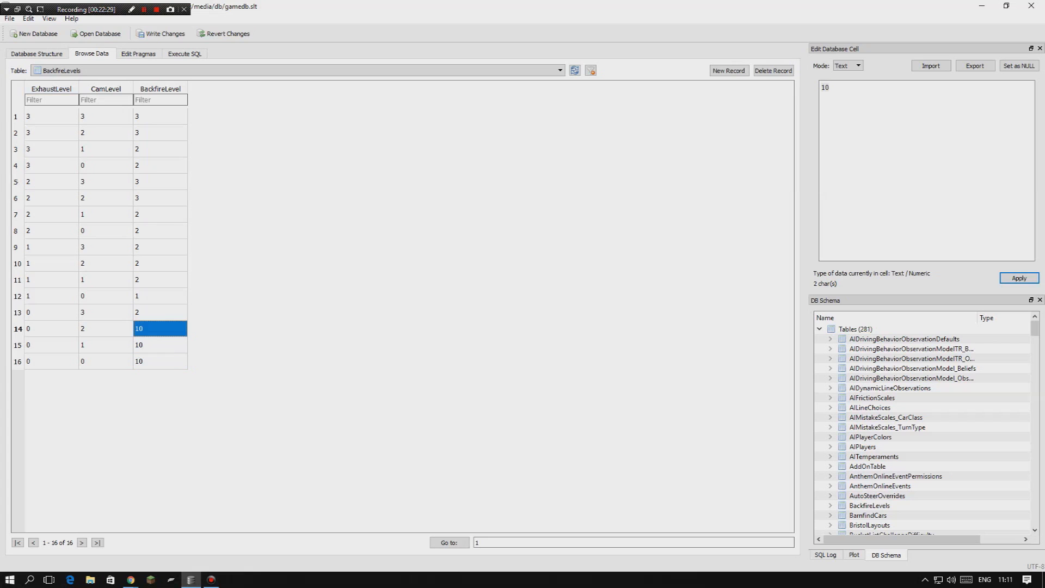
key(Return)
Copy the BackfireLevel value 10 into all remaining records of the table and save the changes to the database.
key(Down)
key(Down)
drag(160, 361, 160, 329)
key(ctrl+c)
click(160, 312)
key(ctrl+v)
click(160, 295)
key(ctrl+v)
drag(160, 280, 160, 149)
key(ctrl+v)
key(ctrl+v)
key(ctrl+v)
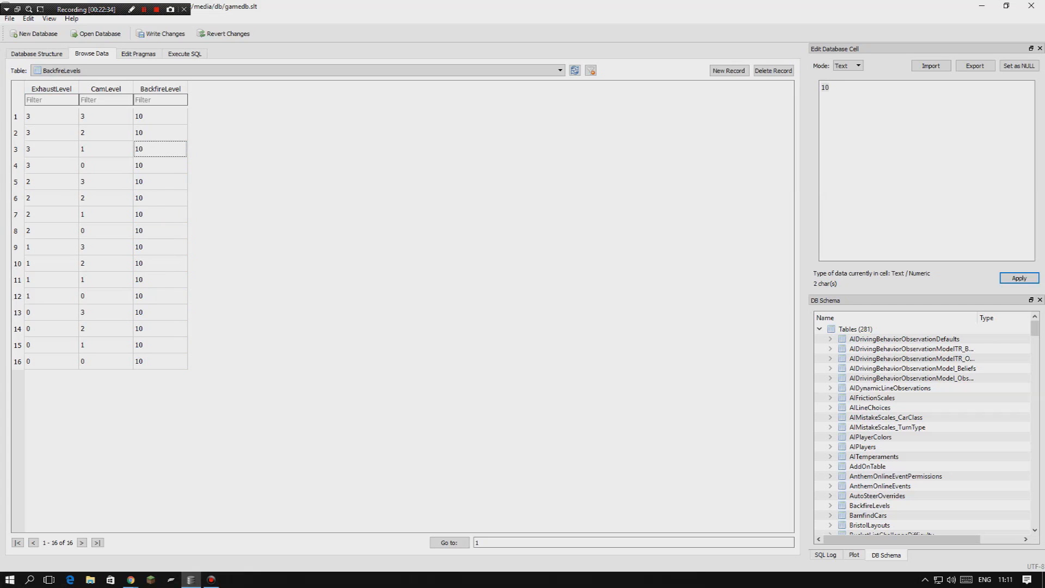
drag(160, 116, 161, 361)
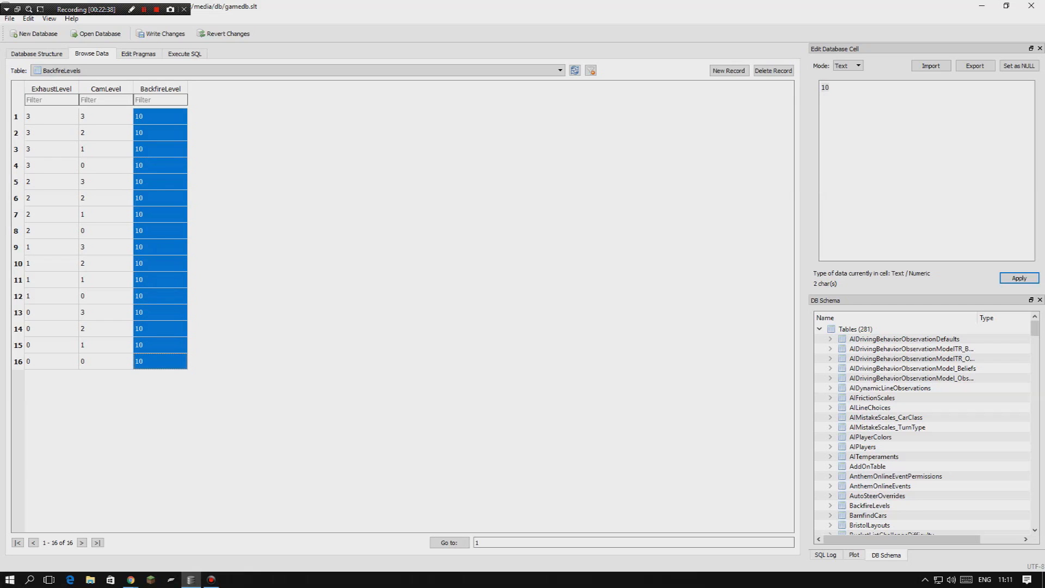
key(ctrl+s)
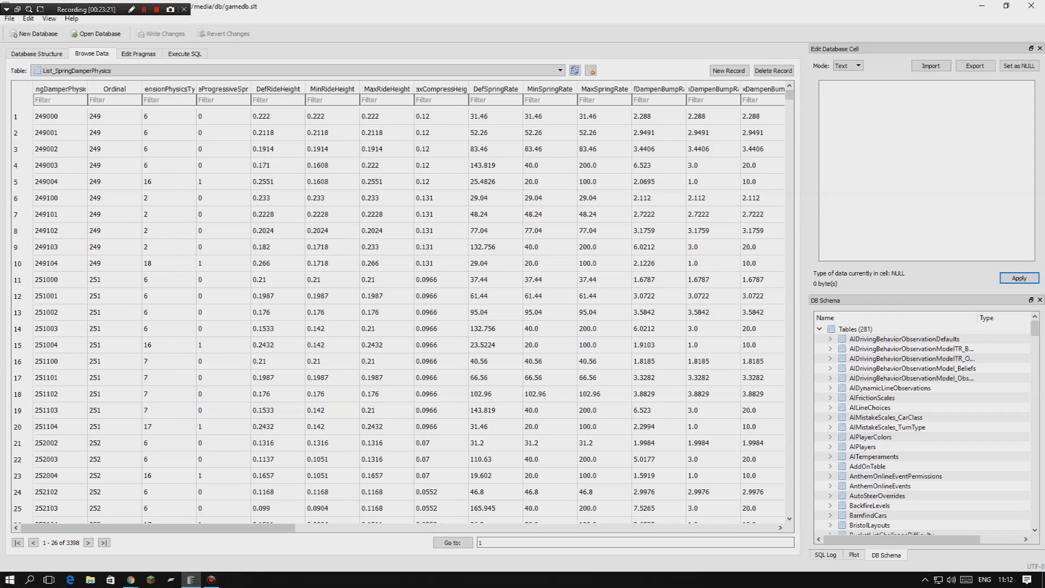
Display the Data_Car table again.
click(223, 70)
scroll(223, 108, up, 20)
scroll(293, 120, up, 10)
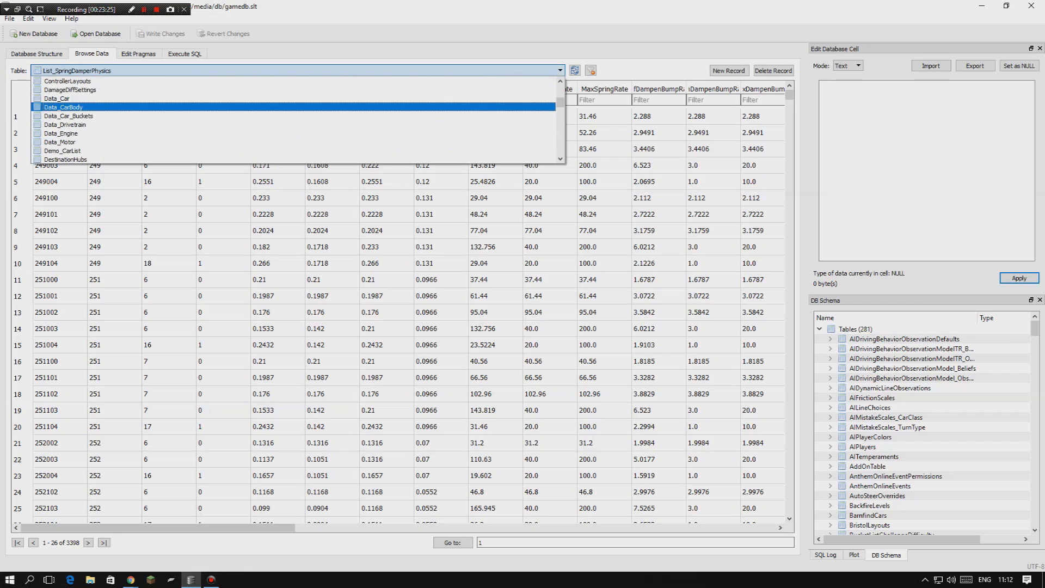
key(Return)
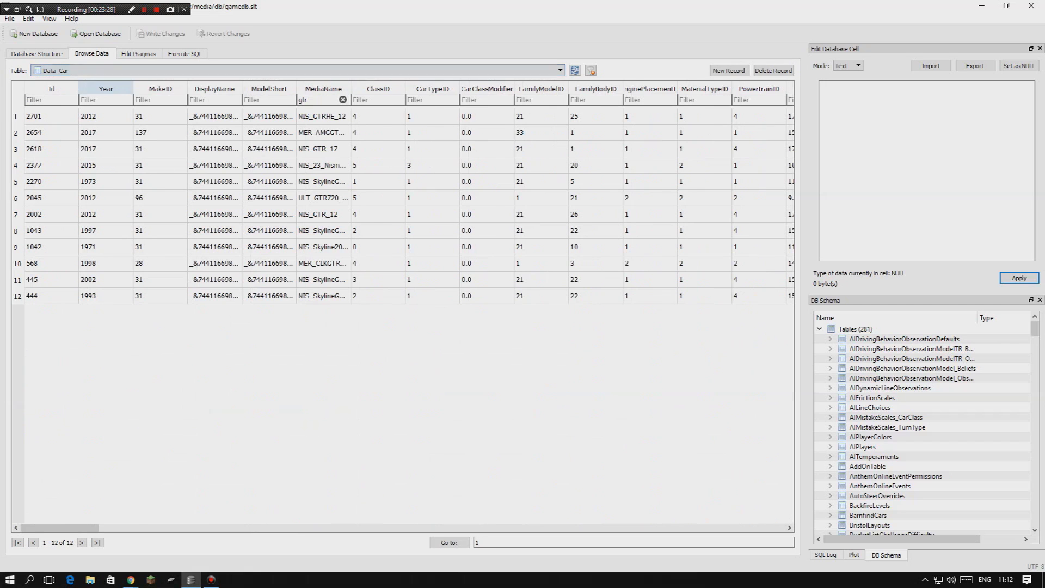
Filter the Data_Car table's MediaName column by "min" and select the Id of the MIN_CooperSHE_65 record.
click(343, 99)
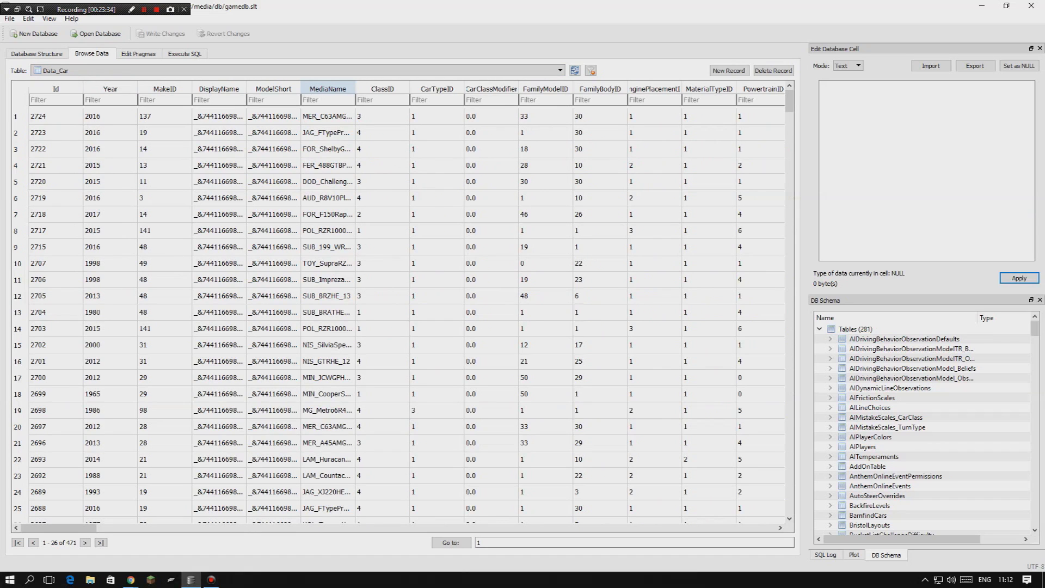
text(mini)
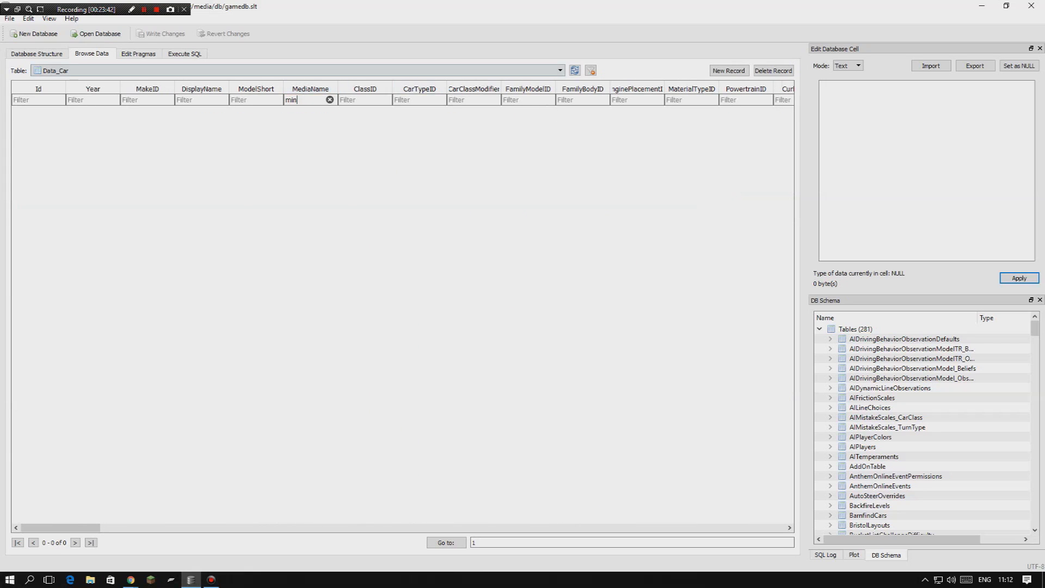
click(319, 149)
click(319, 133)
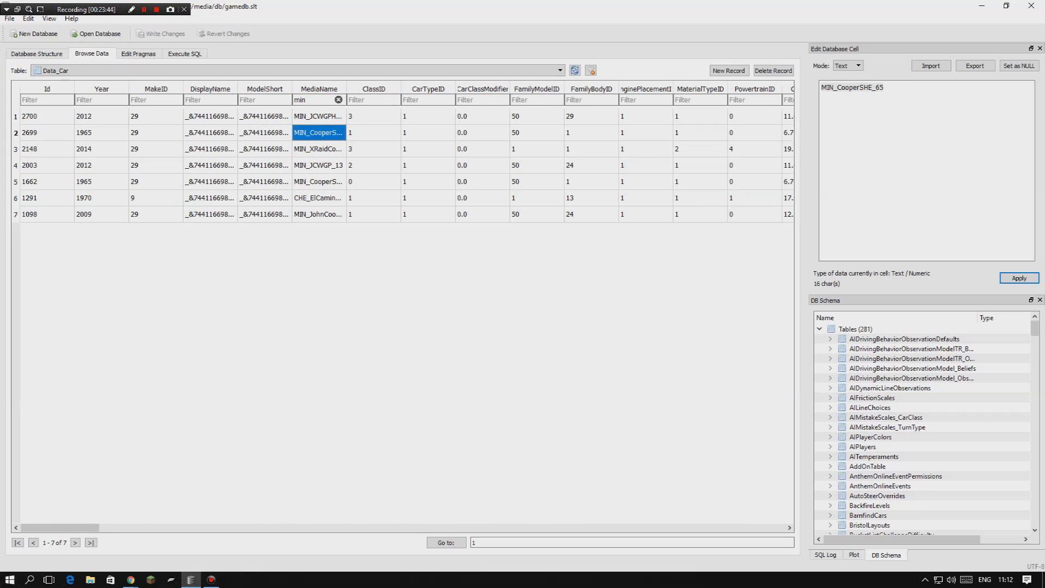
drag(44, 132, 428, 133)
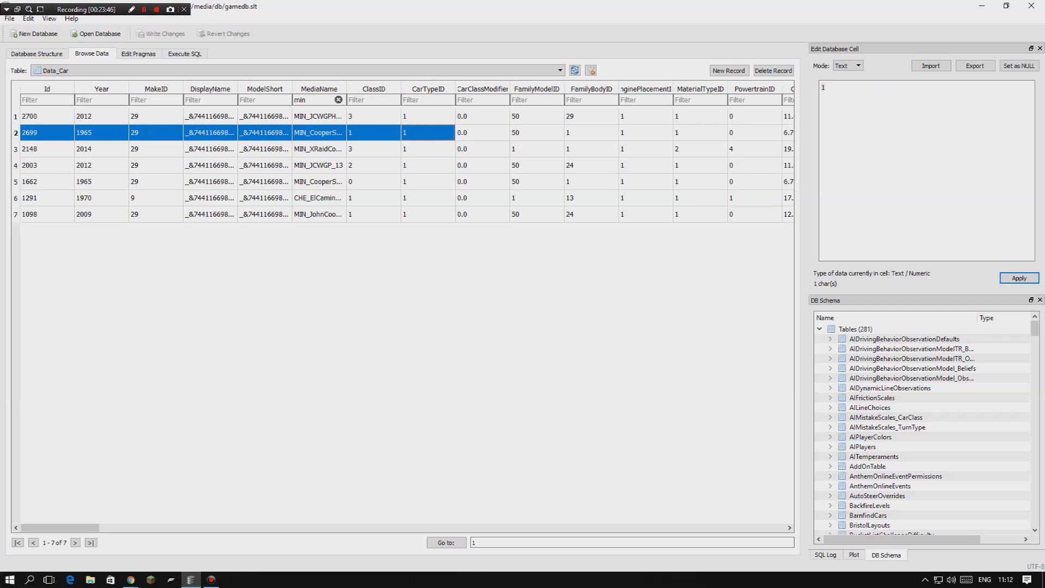
click(102, 133)
click(47, 132)
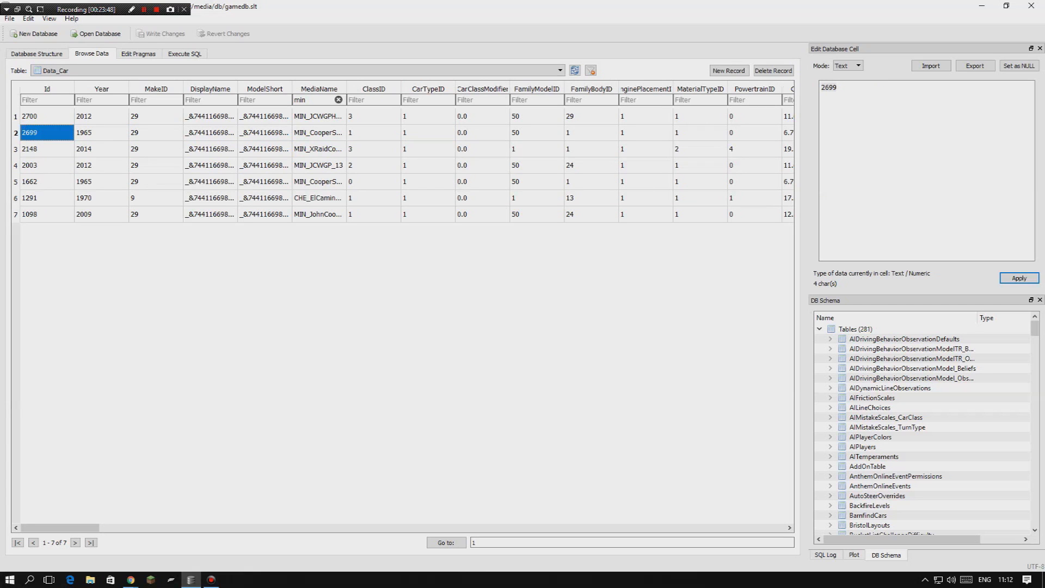
Display the List_SpringDamperPhysics table and filter its Ordinal column by 2699.
click(298, 70)
scroll(293, 120, down, 20)
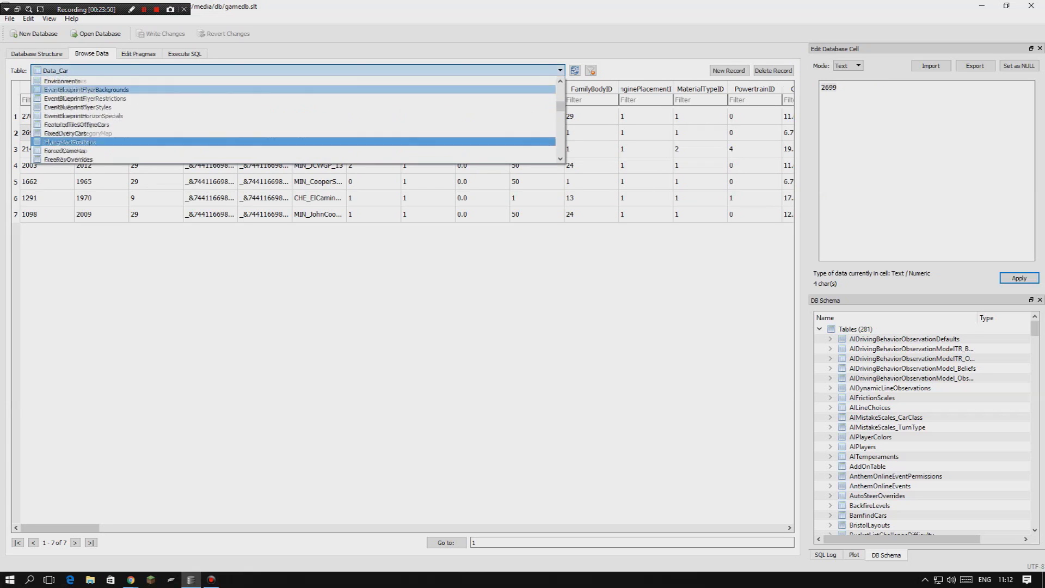
scroll(163, 124, down, 1)
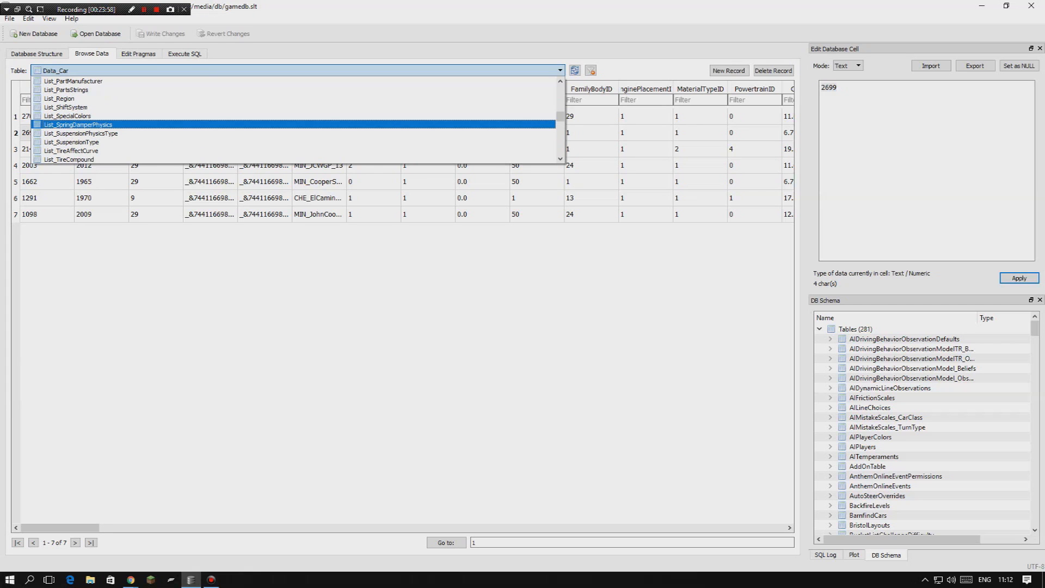
click(163, 124)
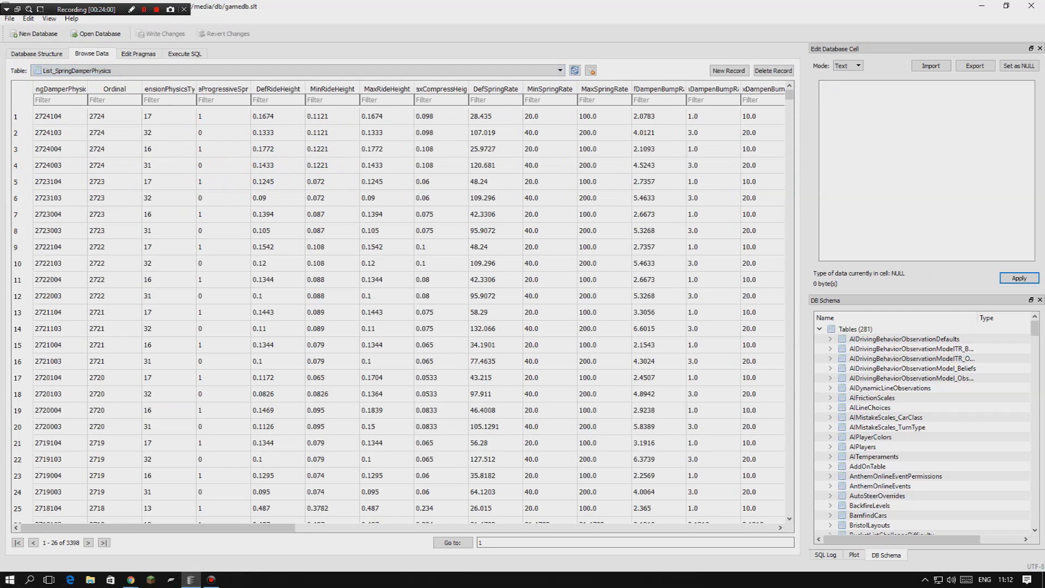
click(109, 100)
text(2699)
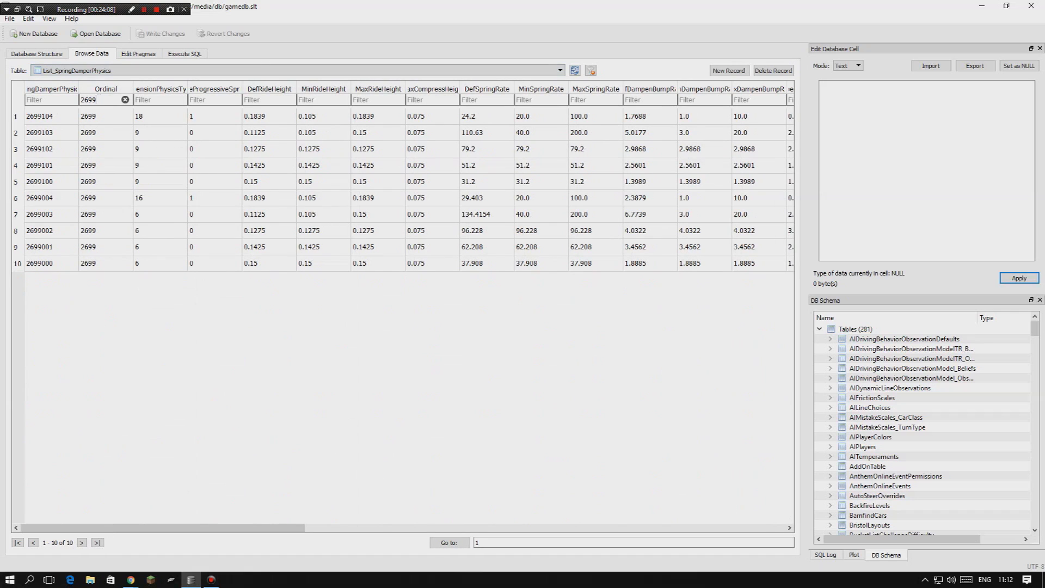
Compare the Ordinal filter value with the Mini Cooper's Id in Data_Car, and return to the List_SpringDamperPhysics table.
drag(102, 99, 71, 99)
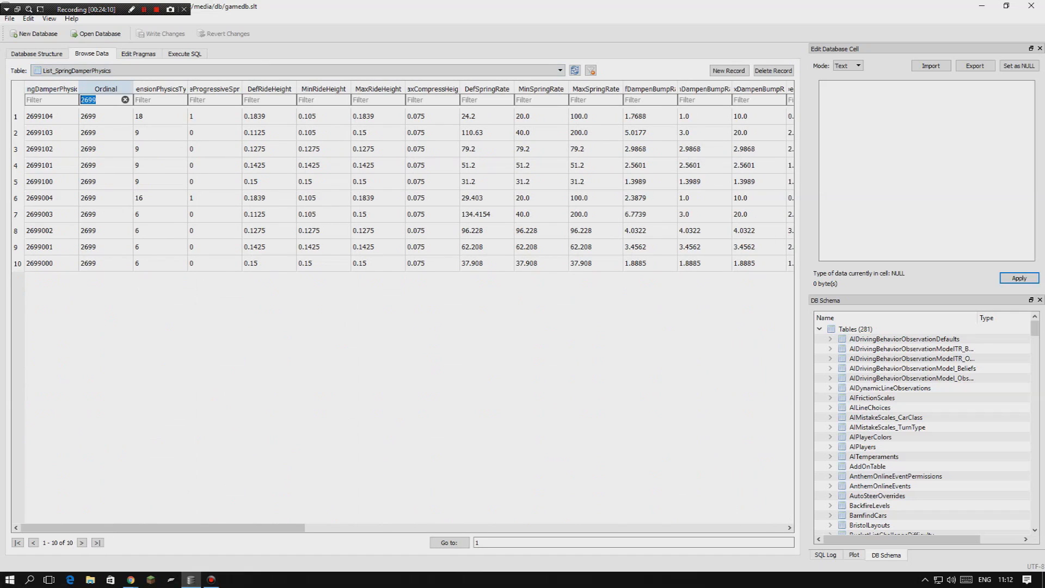
click(106, 70)
scroll(106, 125, up, 20)
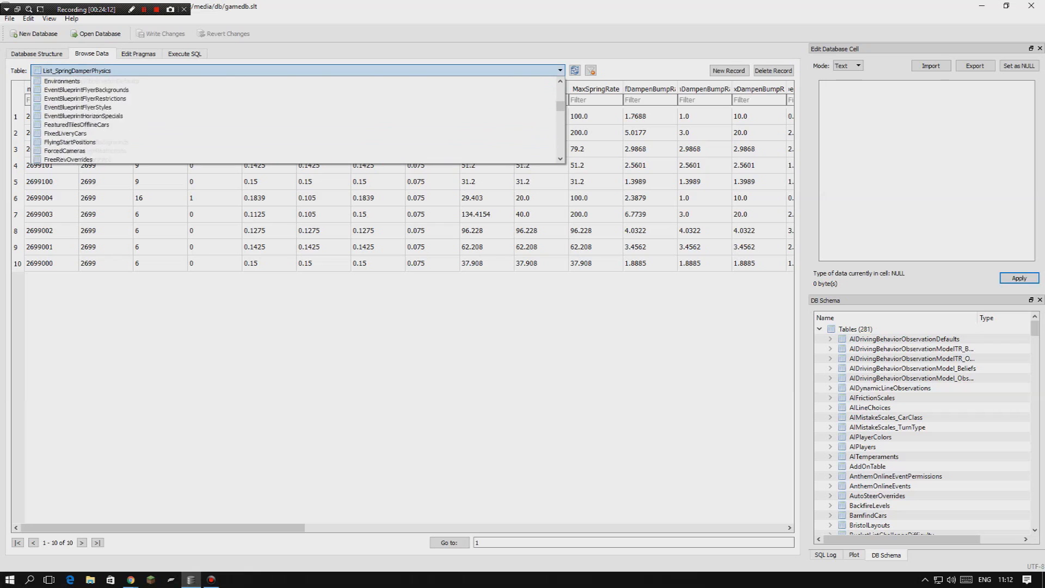
click(57, 124)
click(57, 130)
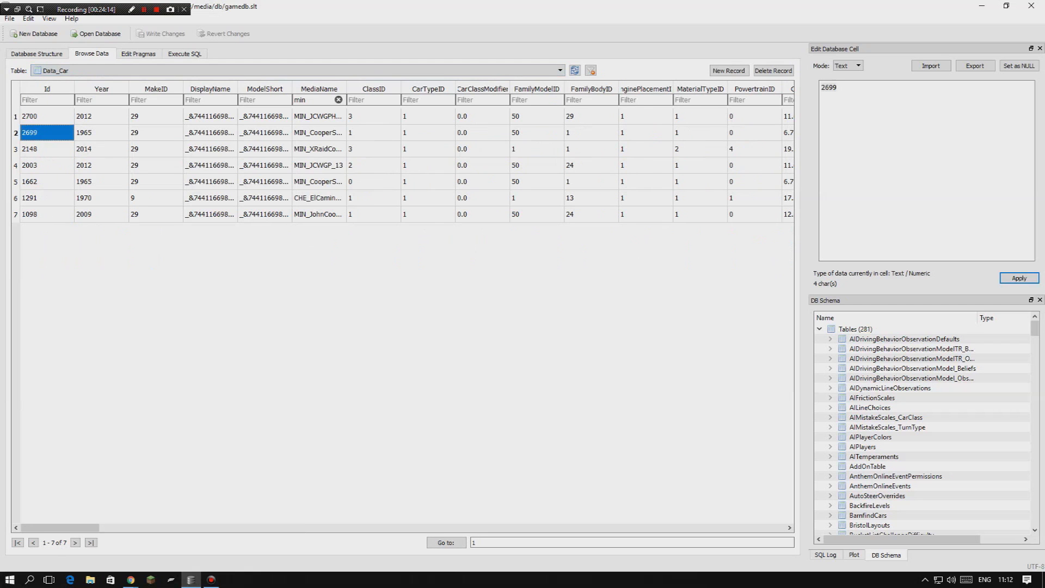
click(91, 70)
scroll(90, 82, down, 2)
scroll(109, 101, down, 20)
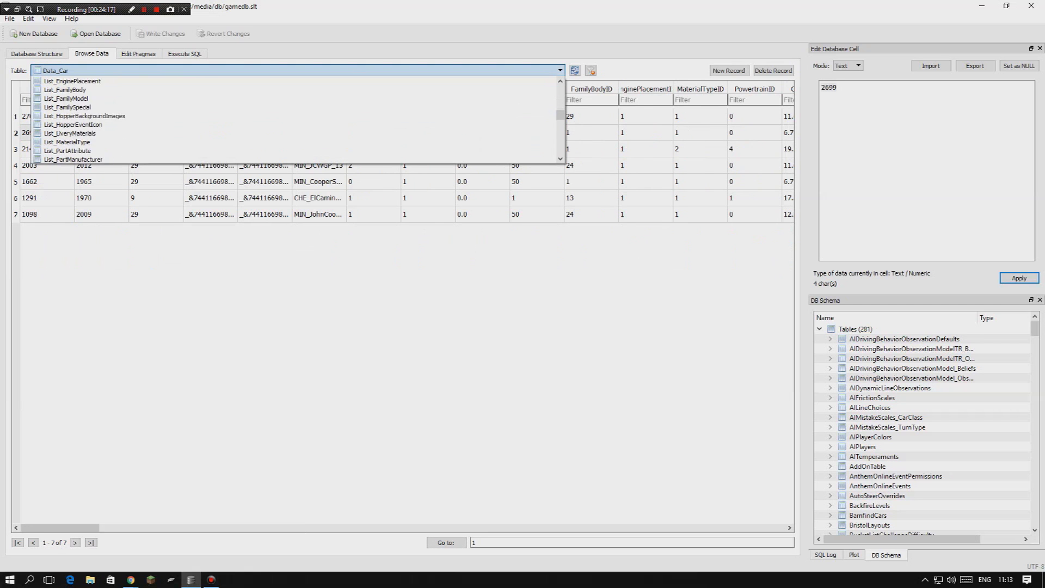
click(77, 99)
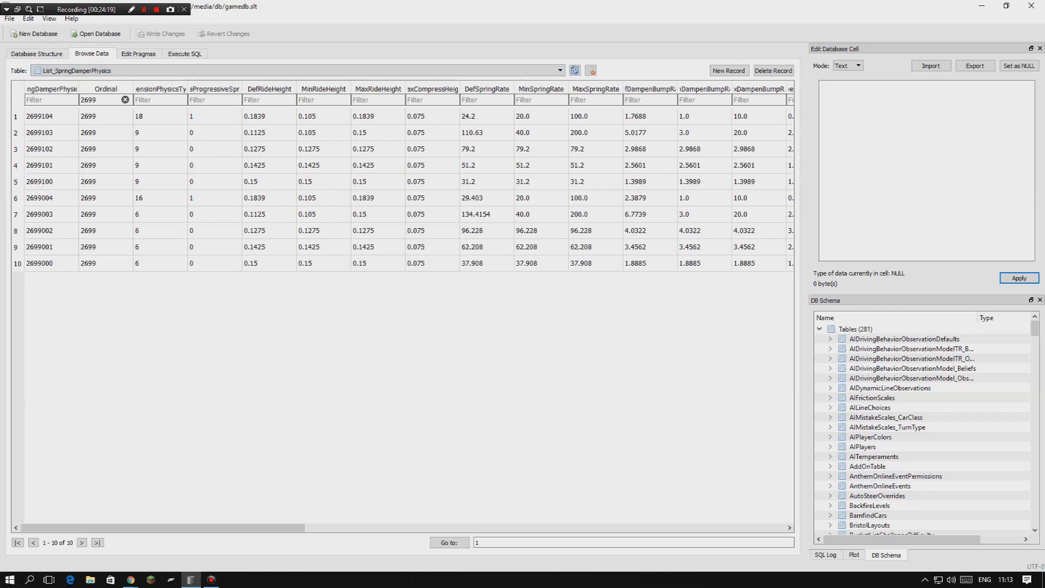
Sort the spring damper records by DefRideHeight ascending and examine the default, minimum and maximum ride height columns.
drag(269, 116, 540, 263)
click(269, 89)
click(269, 89)
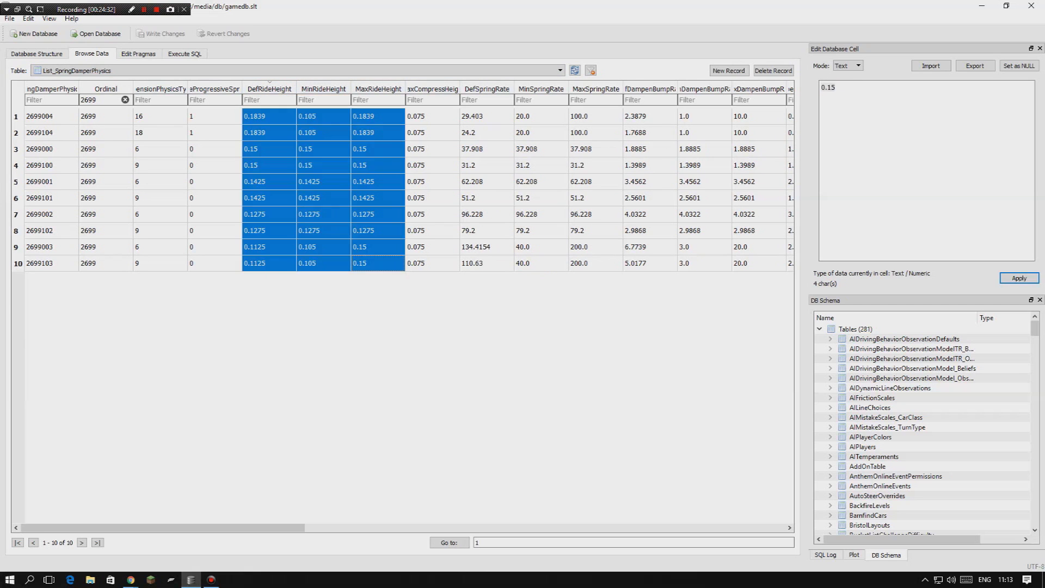
drag(270, 116, 377, 263)
Examine the spring rate, damping, camber, caster and remaining suspension columns of the Mini Cooper's records, returning to the ride heights.
drag(596, 116, 596, 263)
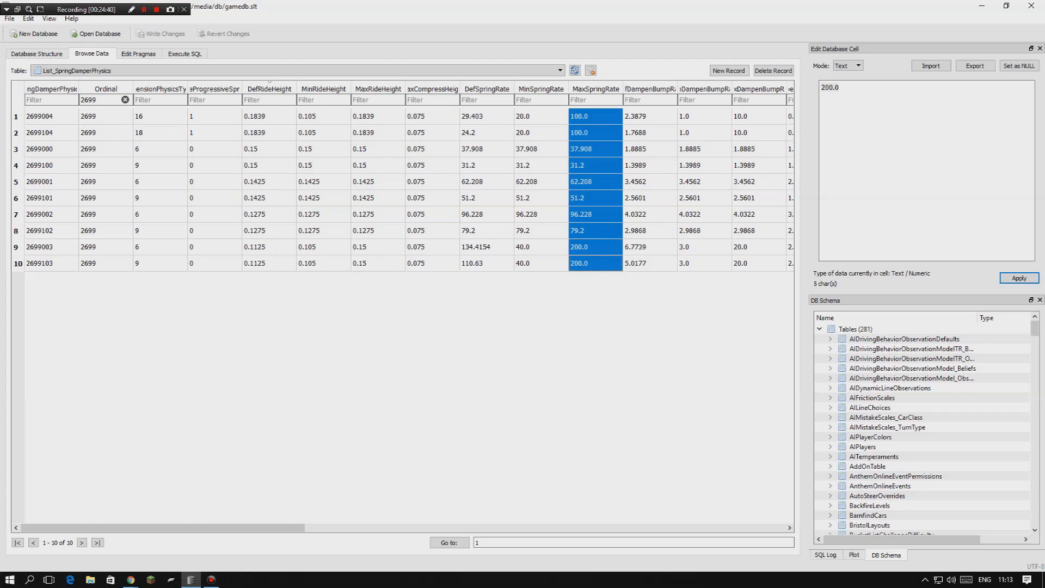
click(596, 263)
drag(596, 116, 786, 214)
click(657, 214)
drag(549, 132, 792, 181)
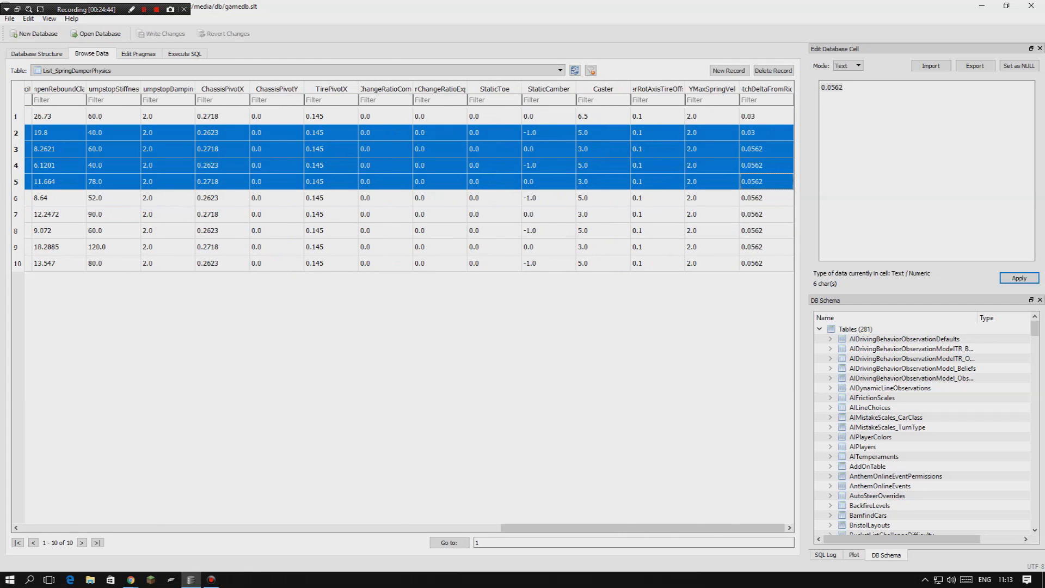
drag(642, 528, 161, 528)
click(321, 230)
drag(268, 116, 433, 263)
click(487, 231)
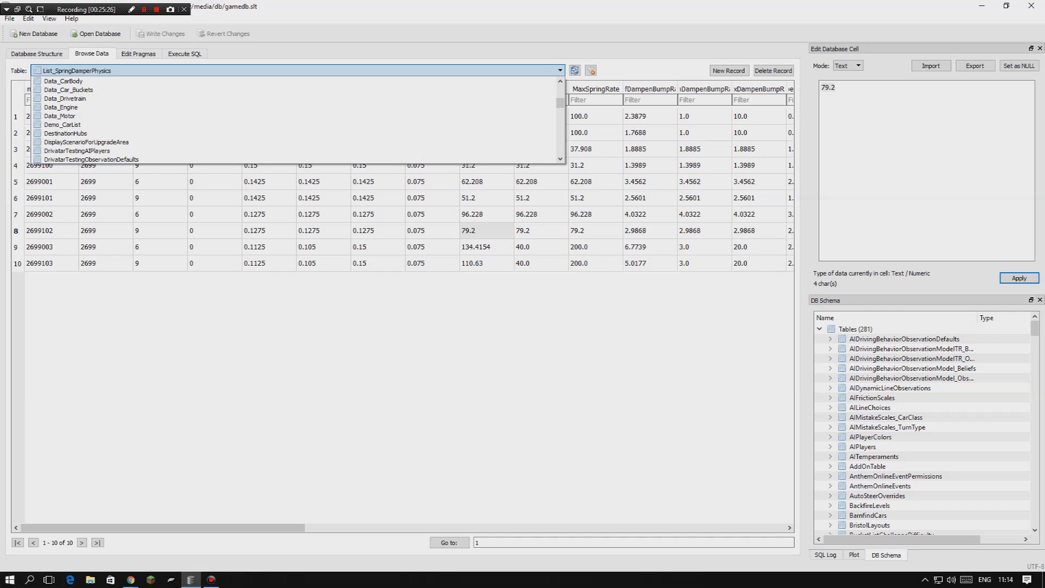
Display the Data_Car table and filter its MediaName column by "iset".
scroll(293, 119, up, 1)
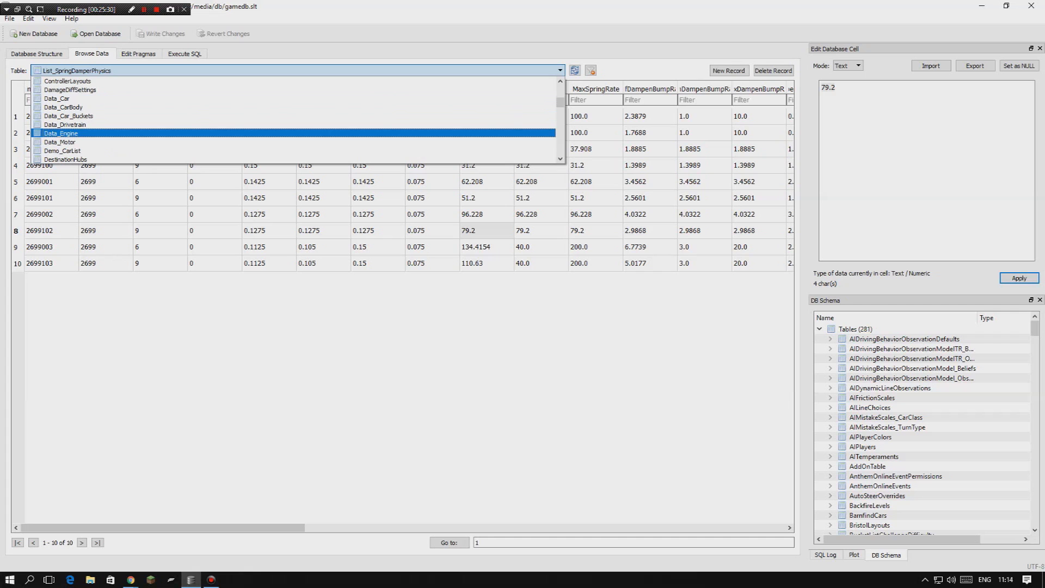
click(295, 99)
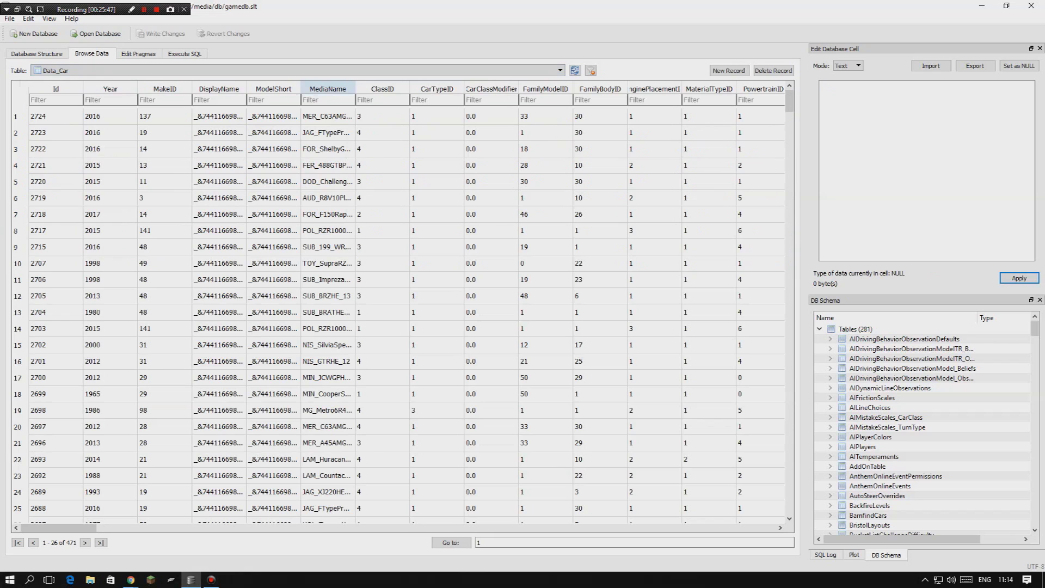
text(bmw)
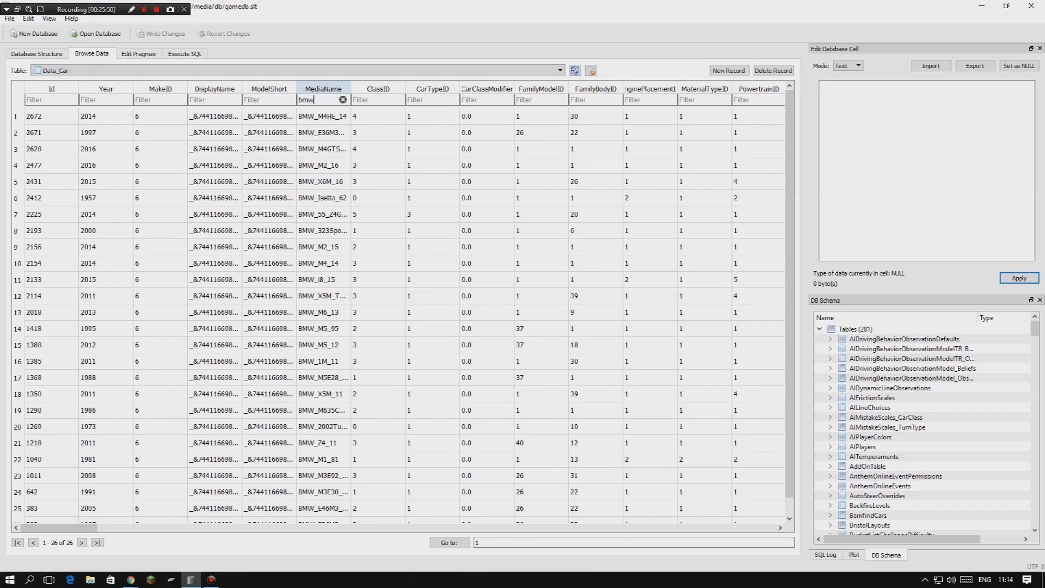
key(BackSpace)
key(BackSpace)
key(BackSpace)
text(iset)
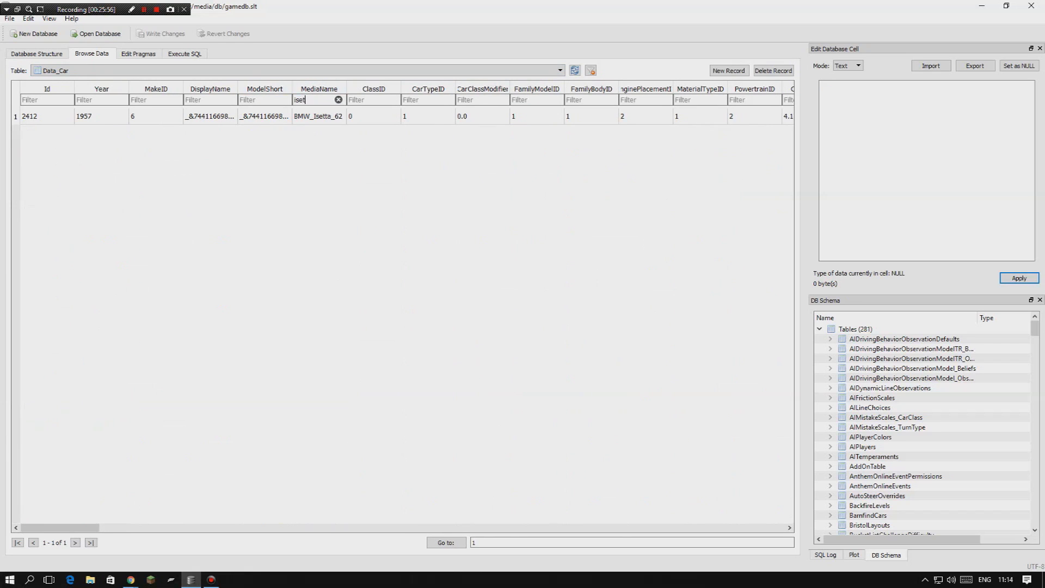
Examine the BMW_Isetta_62 record and select its Id.
drag(47, 116, 592, 116)
click(483, 116)
click(319, 116)
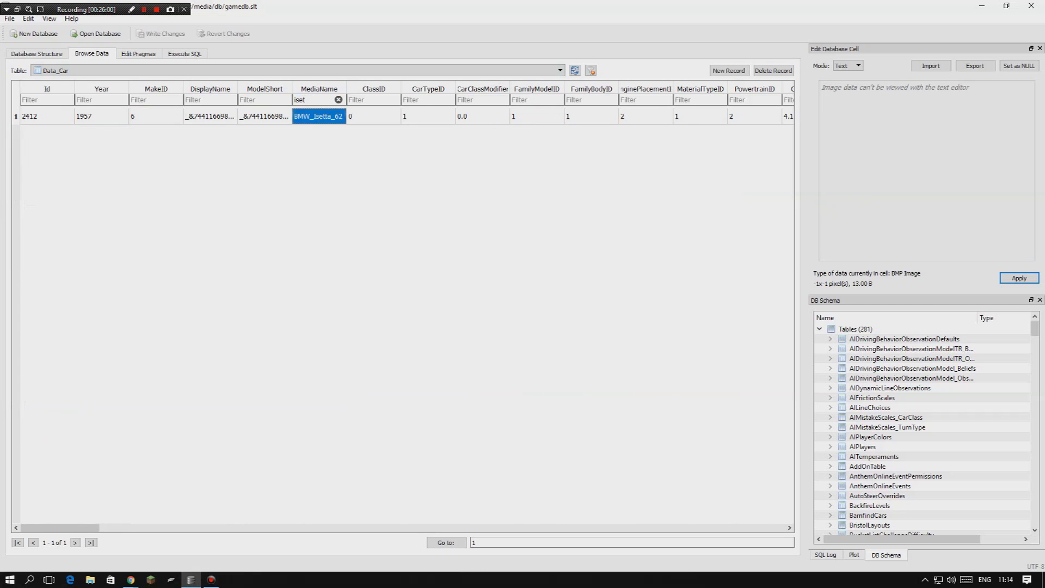
click(47, 116)
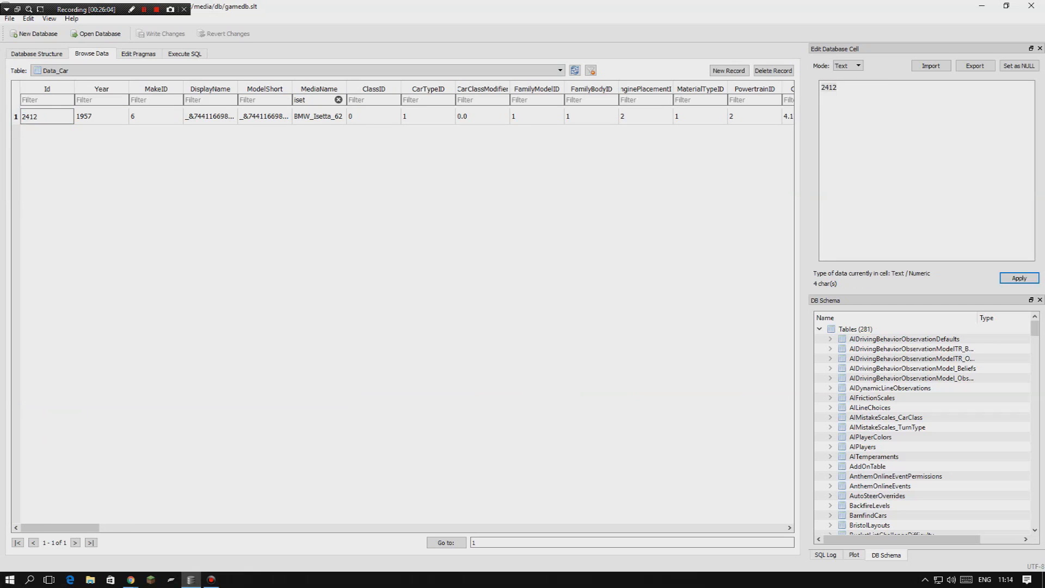
Display the List_UpgradeEngine table and filter its Ordinal column by 2412.
click(294, 70)
scroll(294, 120, down, 12)
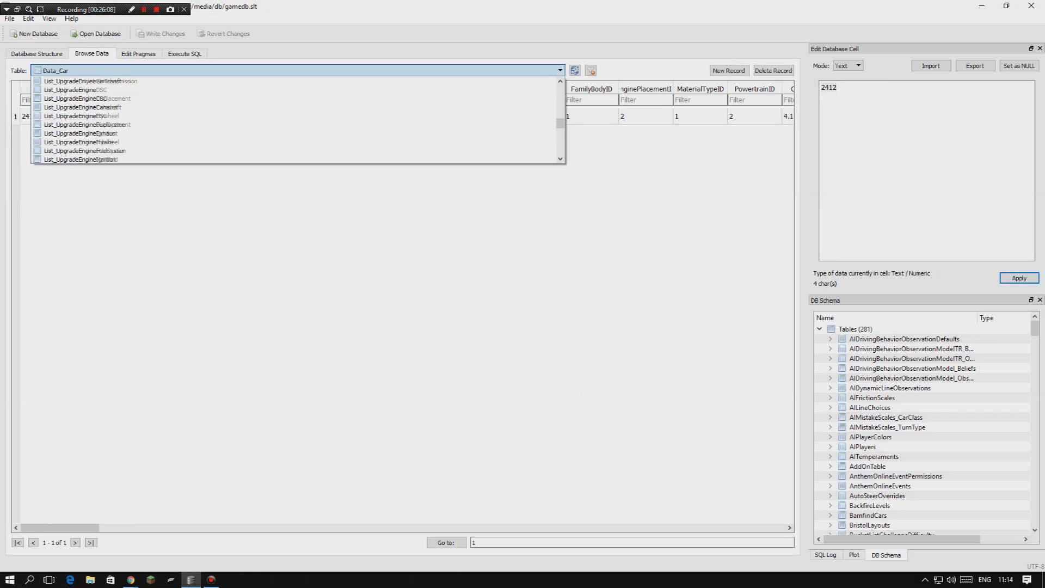
scroll(294, 124, down, 2)
scroll(294, 124, up, 4)
scroll(294, 120, up, 10)
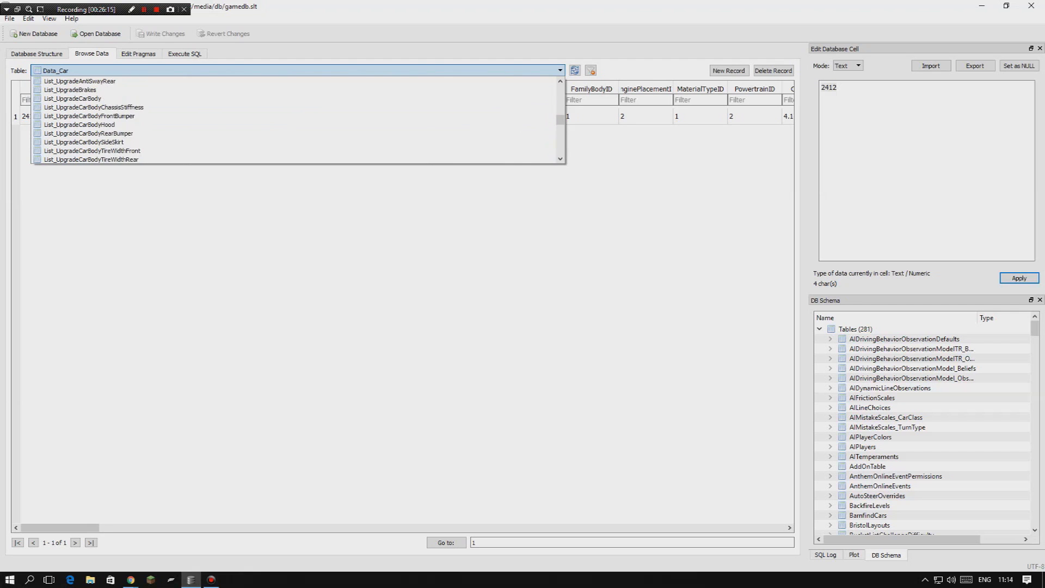
scroll(294, 120, down, 5)
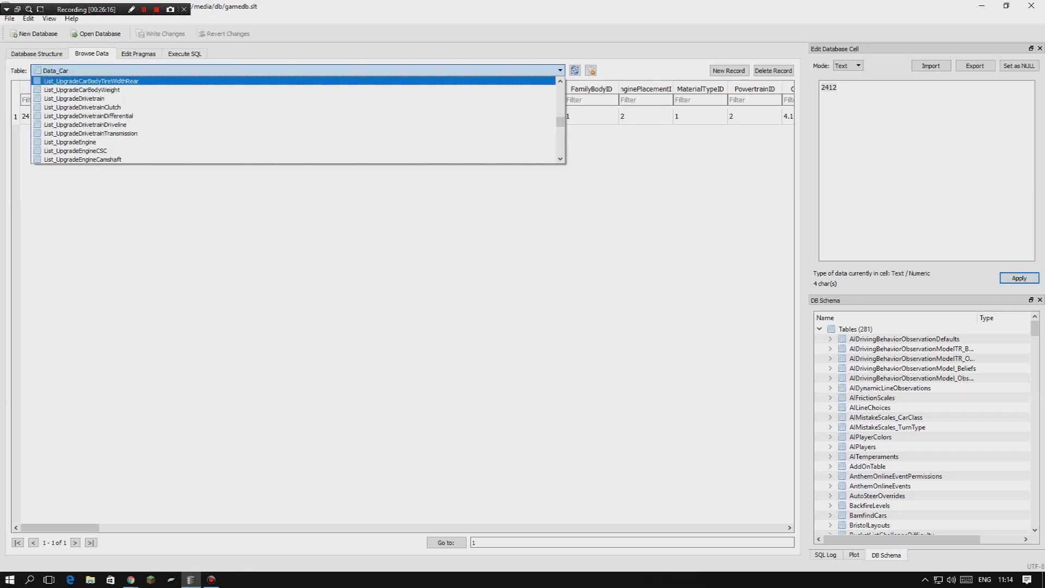
click(69, 116)
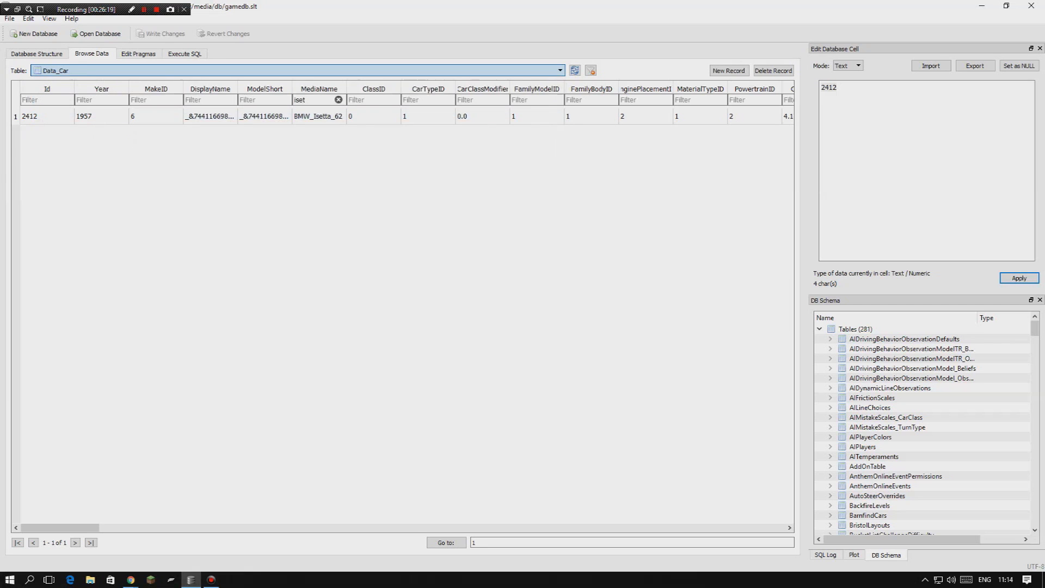
drag(95, 99, 66, 99)
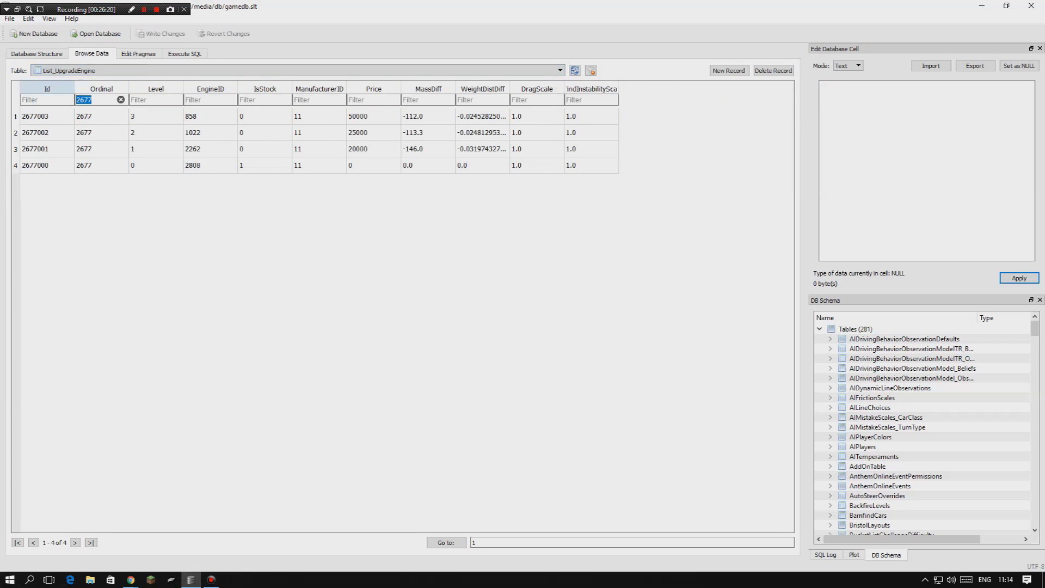
text(2411)
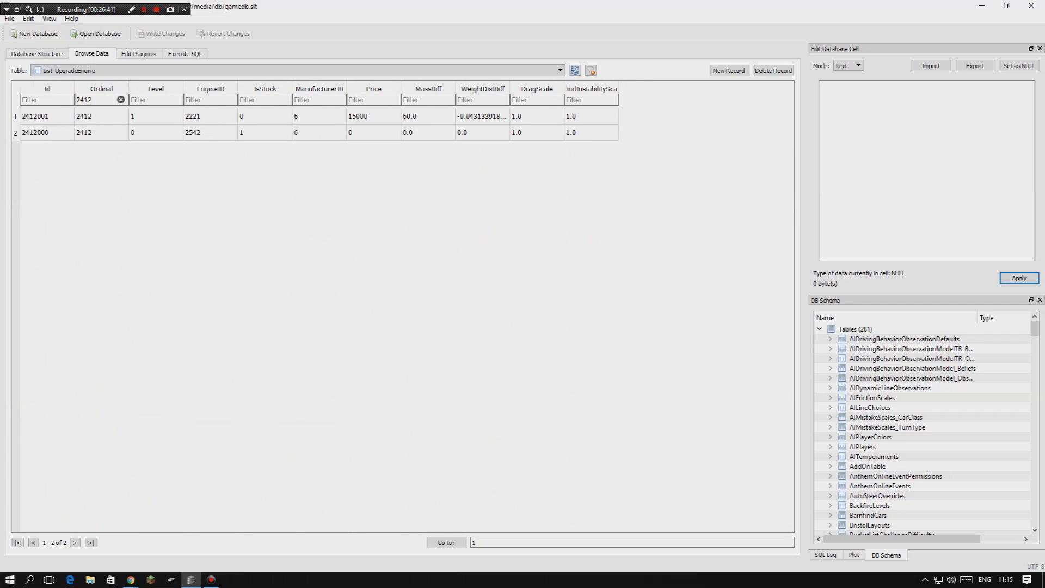
Examine all columns of the BMW Isetta's engine upgrade records in List_UpgradeEngine.
drag(47, 116, 591, 132)
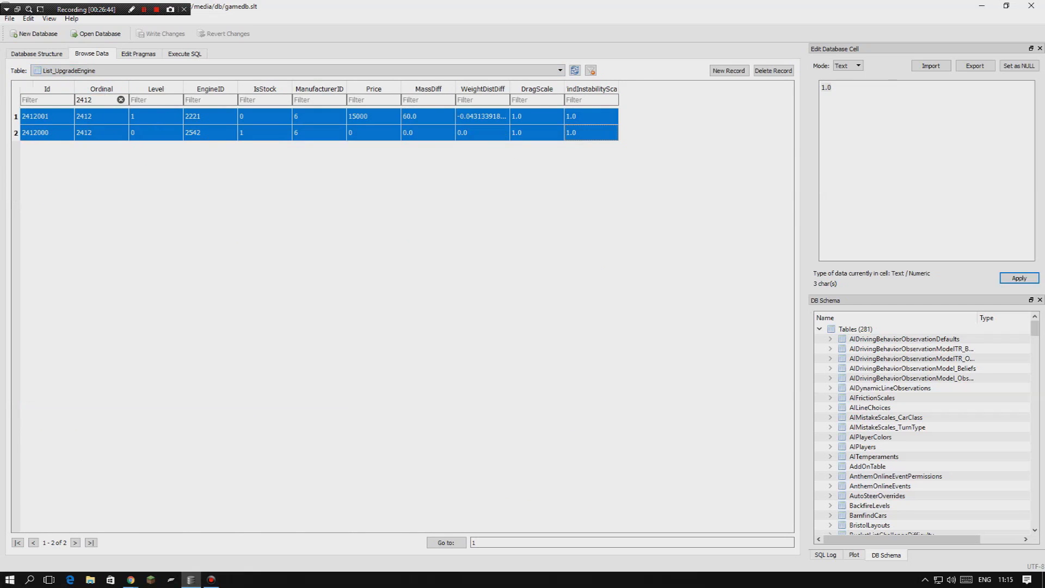
click(537, 116)
mouse_move(591, 133)
mouse_down()
mouse_move(101, 132)
mouse_move(156, 116)
mouse_move(591, 116)
mouse_up()
click(643, 116)
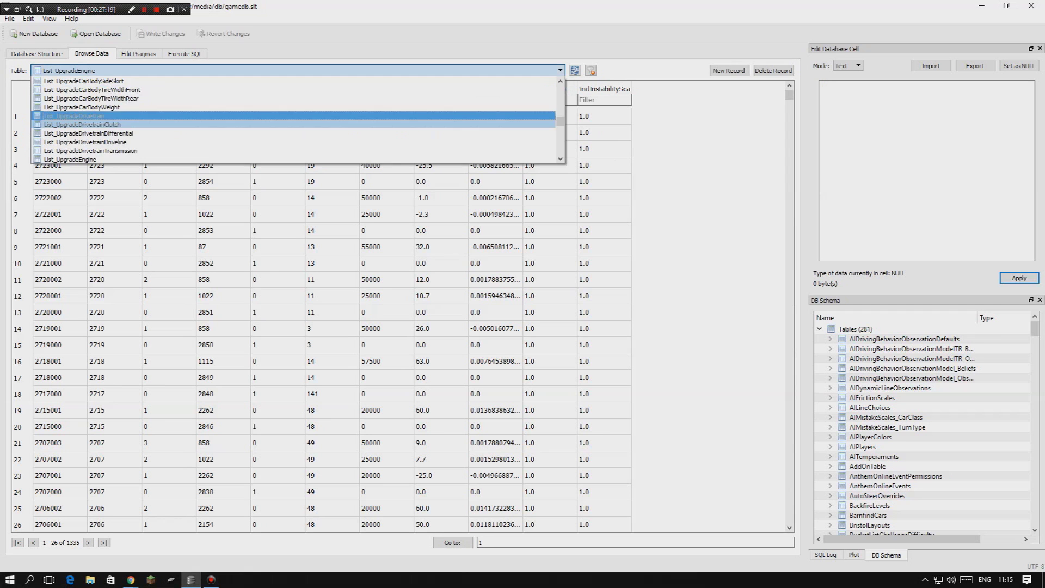
Display the Data_Car table, filter its MediaName column by "bug" and select the Id of the 2011 Veyron record.
scroll(294, 120, up, 10)
scroll(87, 120, up, 4)
click(88, 90)
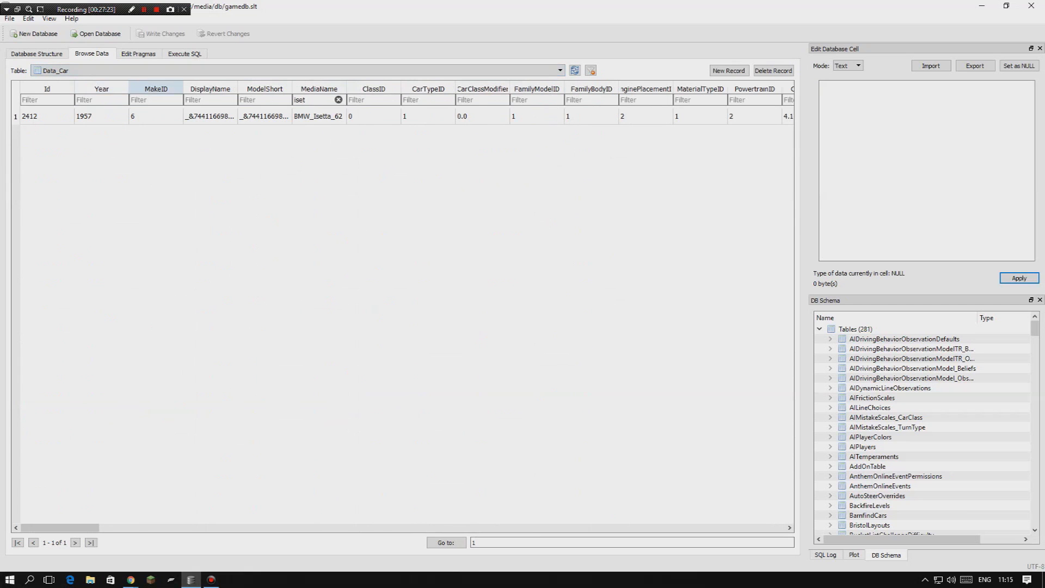
click(338, 100)
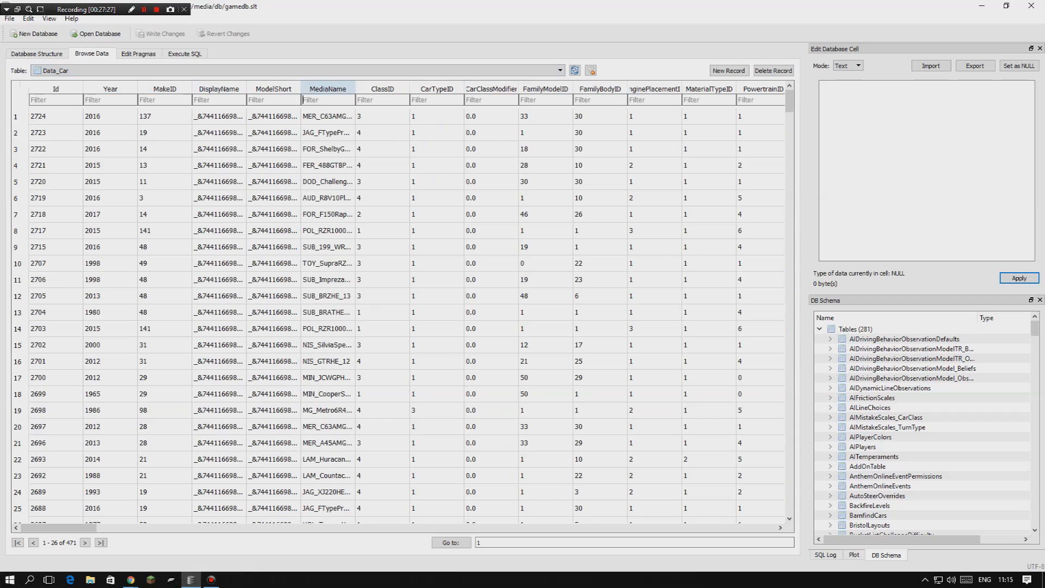
text(bug)
click(47, 116)
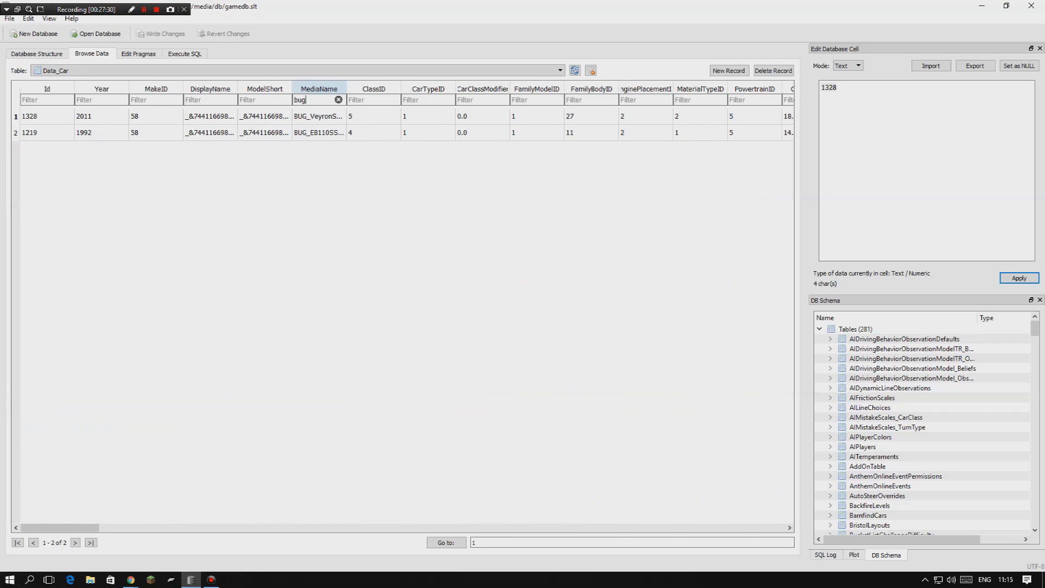
Select the Veyron's Id in Data_Car, display the List_UpgradeEngine table and filter its Ordinal column by 1328.
click(319, 116)
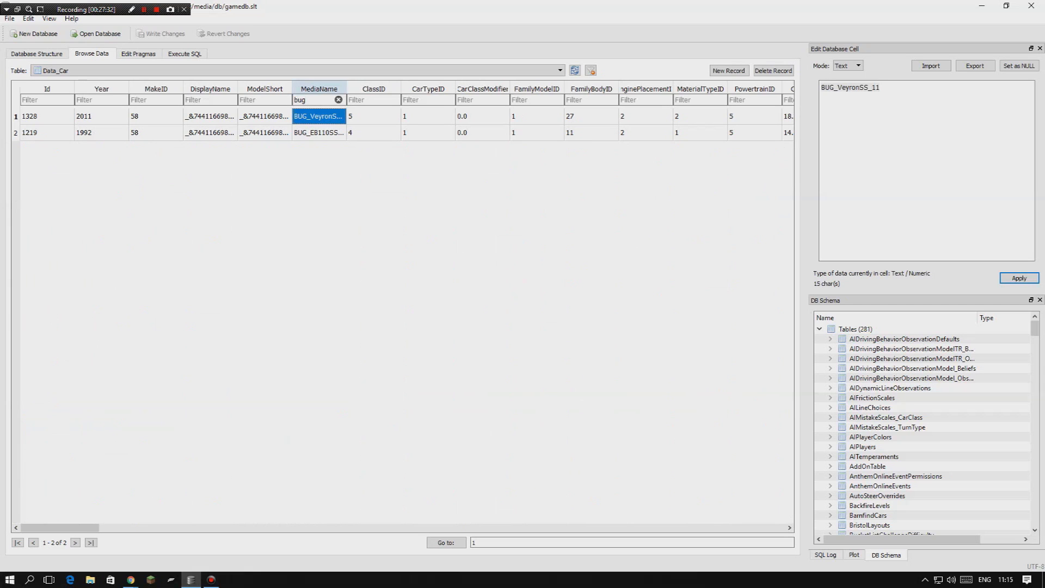
click(47, 116)
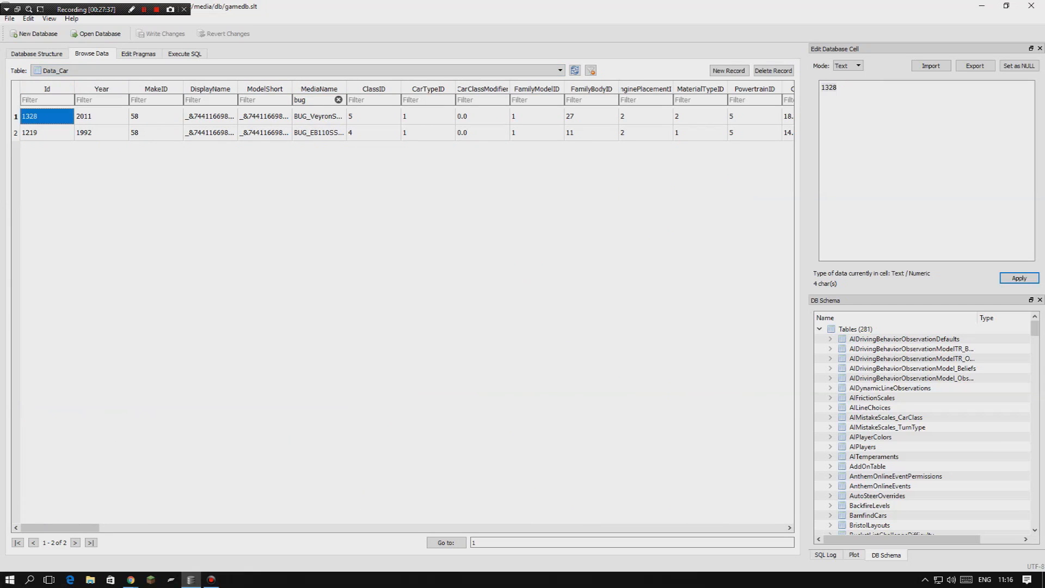
double_click(47, 116)
click(47, 116)
click(297, 70)
scroll(293, 108, down, 12)
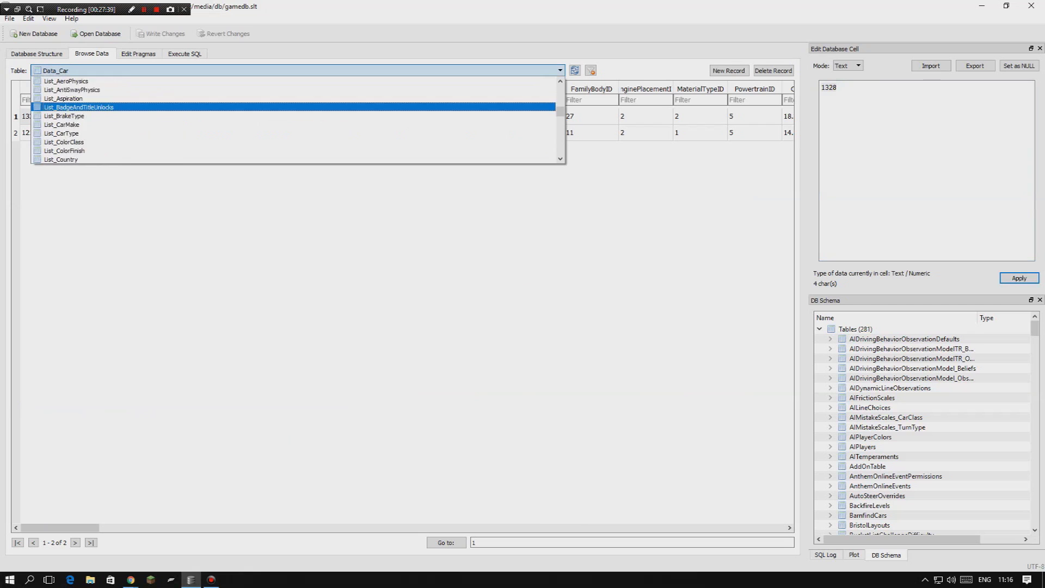
scroll(293, 107, down, 20)
click(293, 108)
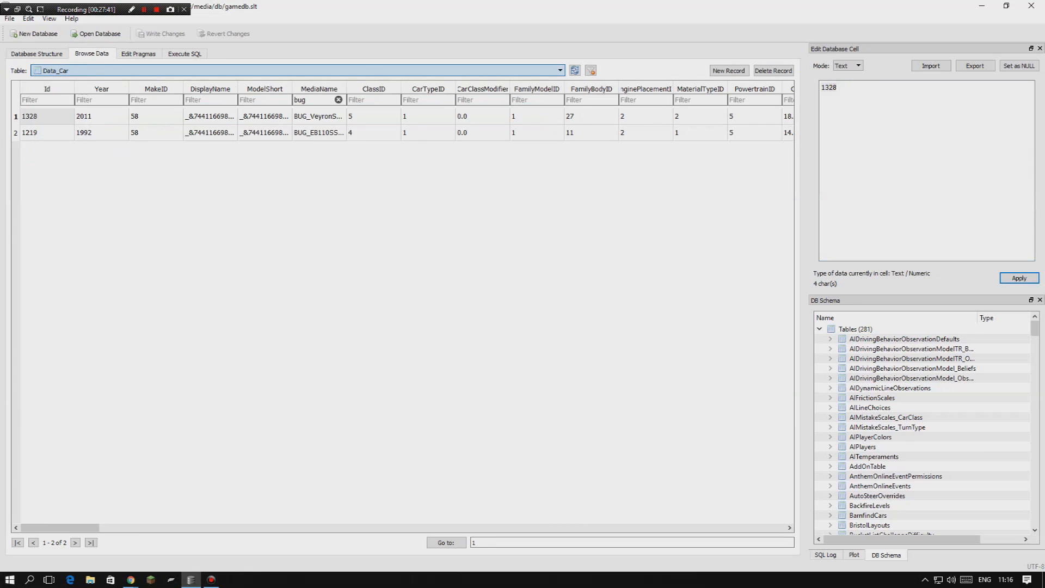
key(Return)
click(109, 100)
text(13287)
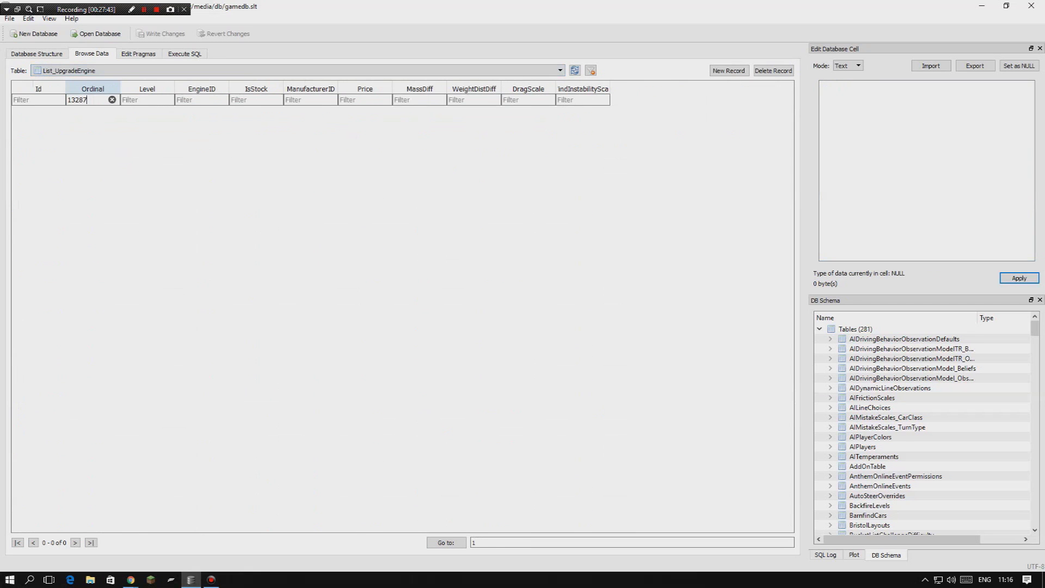
key(BackSpace)
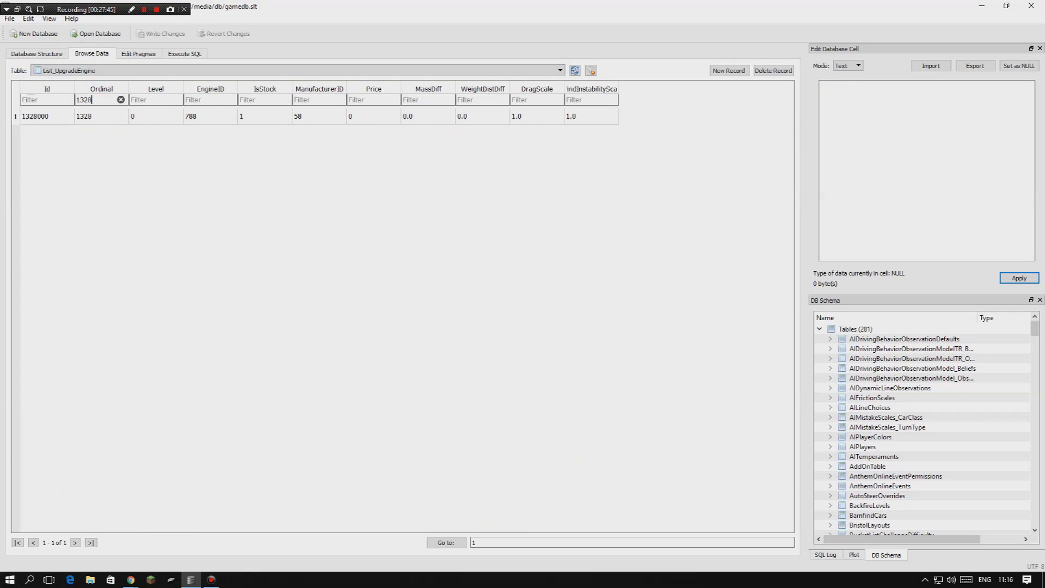
Inspect the Id and EngineID of the Veyron's engine upgrade record.
mouse_move(46, 116)
mouse_down()
mouse_move(591, 116)
mouse_move(47, 116)
mouse_up()
click(47, 142)
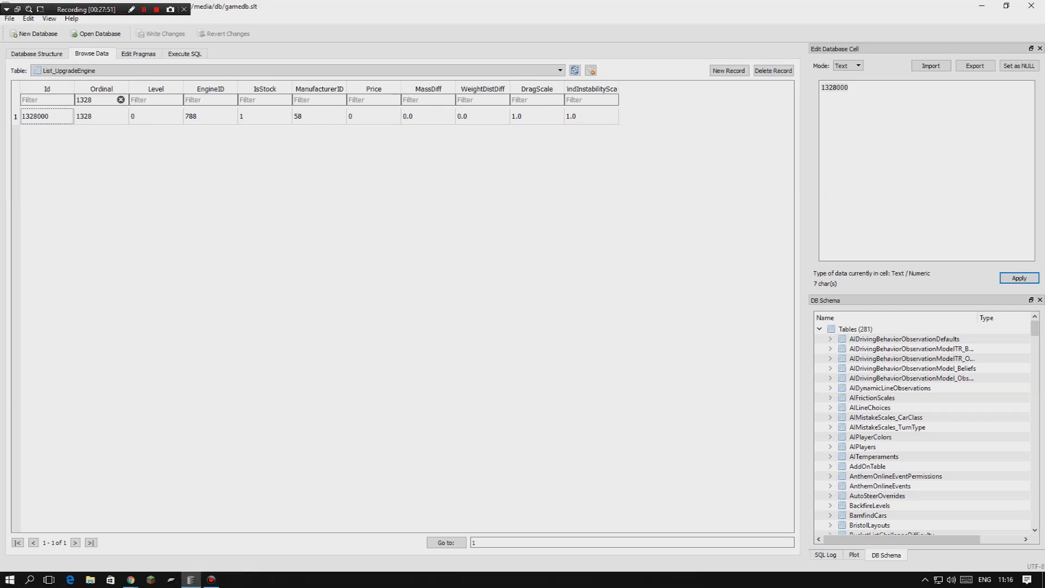
click(211, 116)
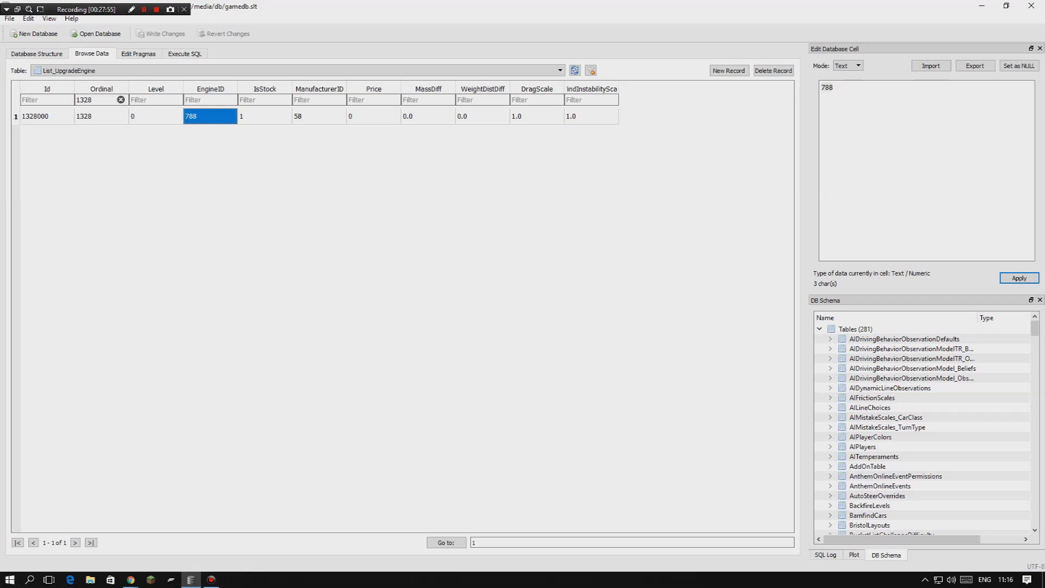
Filter List_UpgradeEngine's Ordinal column by 2412 and select all values of the BMW Isetta's engine records.
click(108, 70)
scroll(109, 91, down, 4)
click(109, 132)
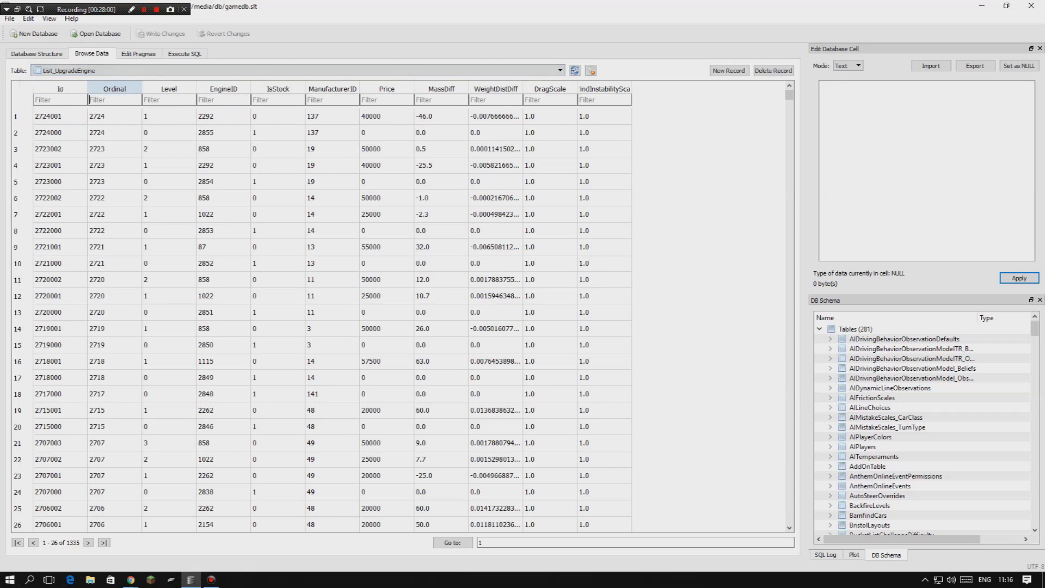
text(2412)
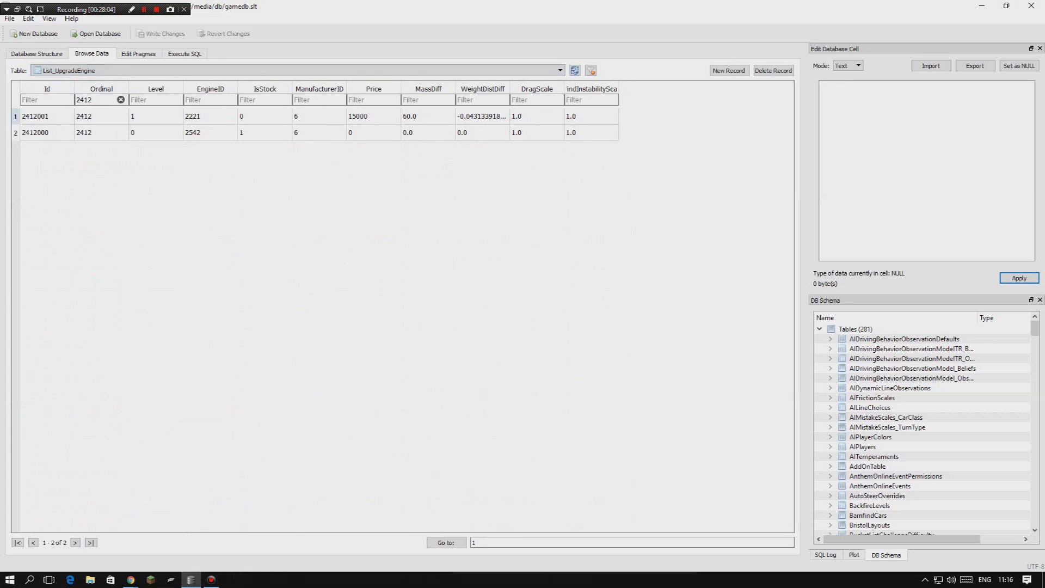
drag(46, 116, 591, 132)
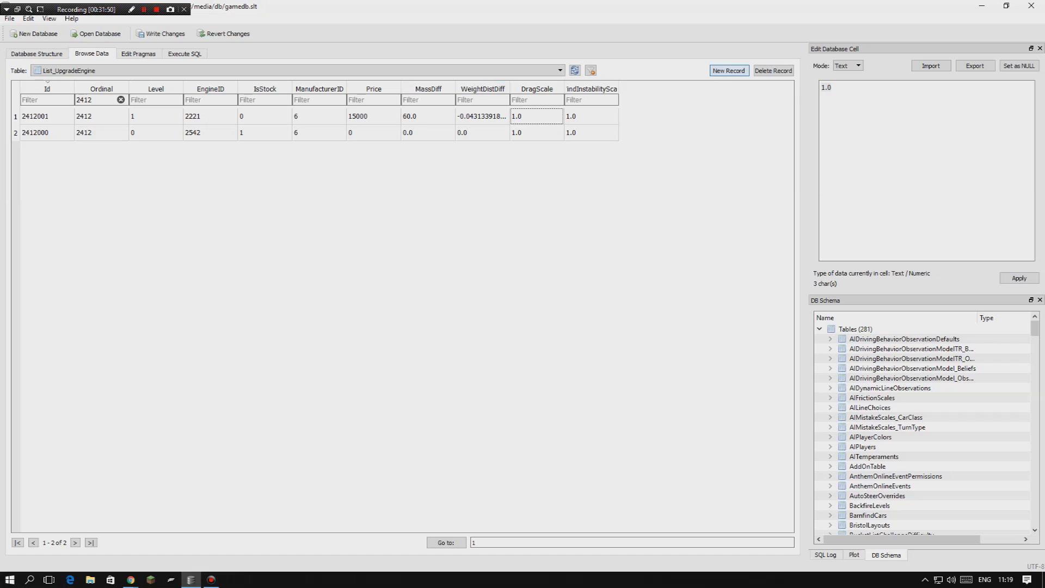
Add a new record to List_UpgradeEngine and set its Ordinal to 2412.
click(729, 70)
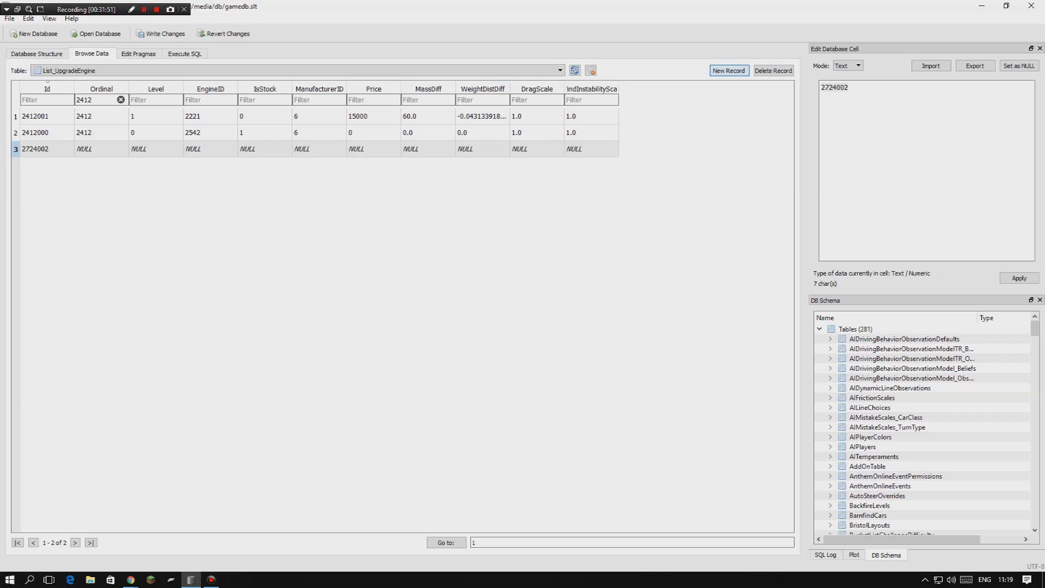
double_click(47, 149)
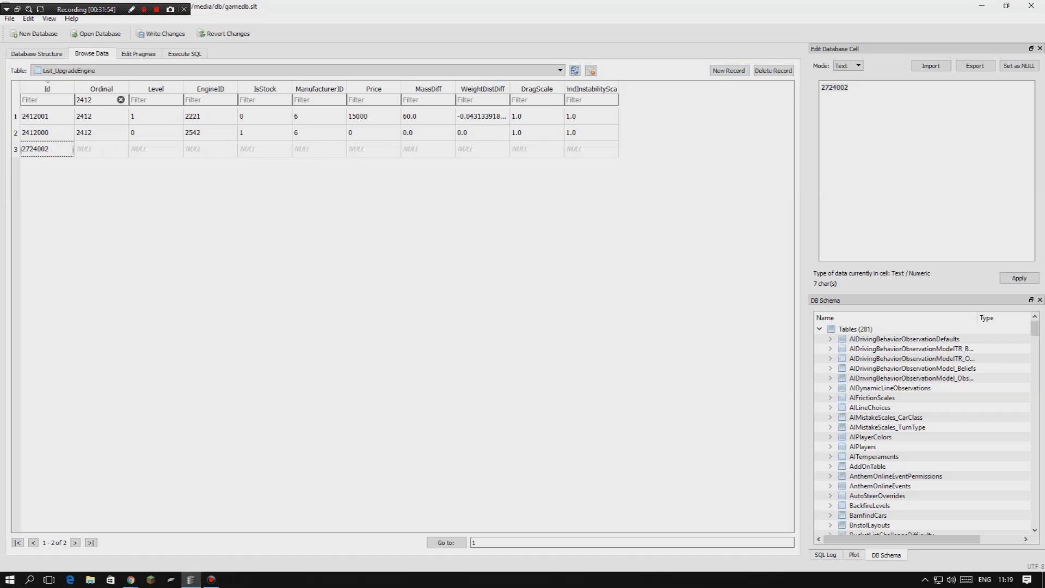
drag(102, 149, 591, 149)
click(591, 169)
drag(101, 148, 591, 149)
key(Escape)
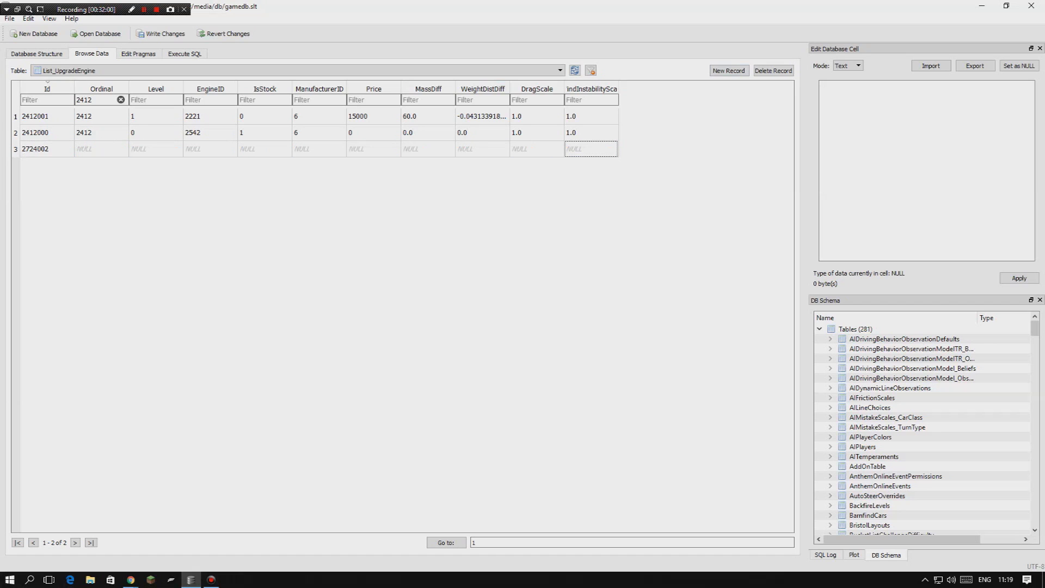
click(101, 148)
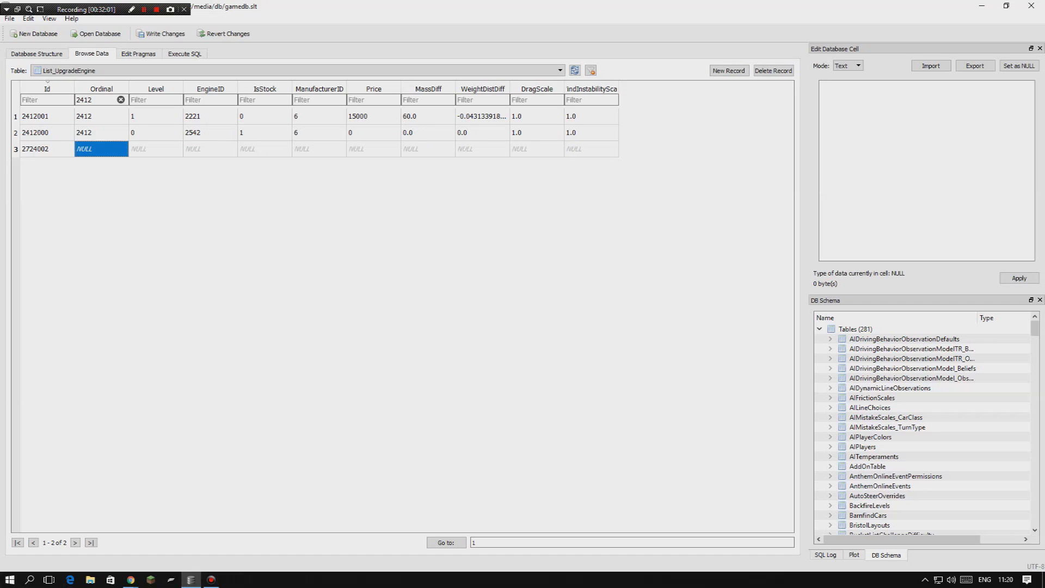
text(2412)
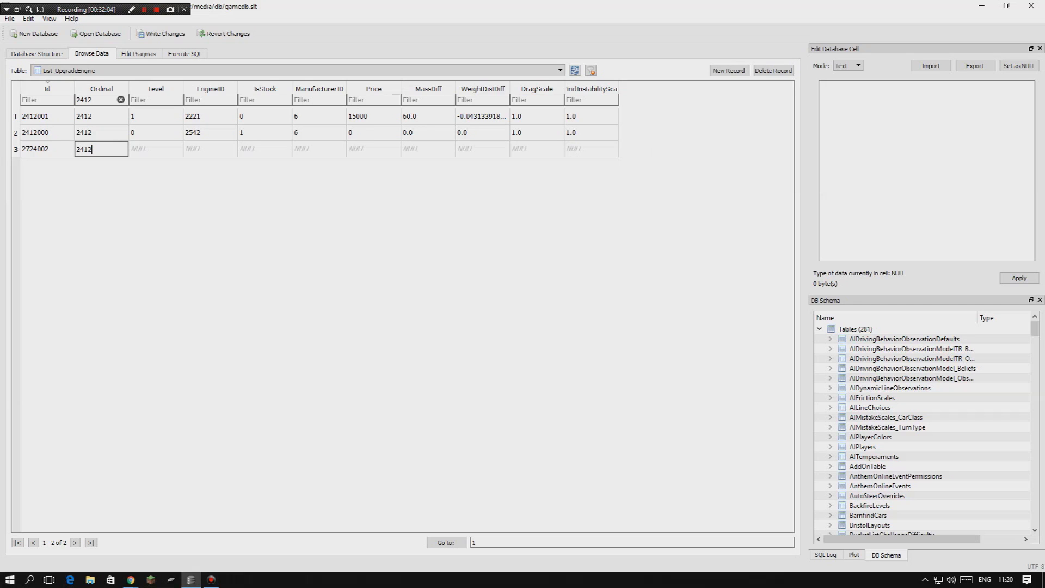
key(Tab)
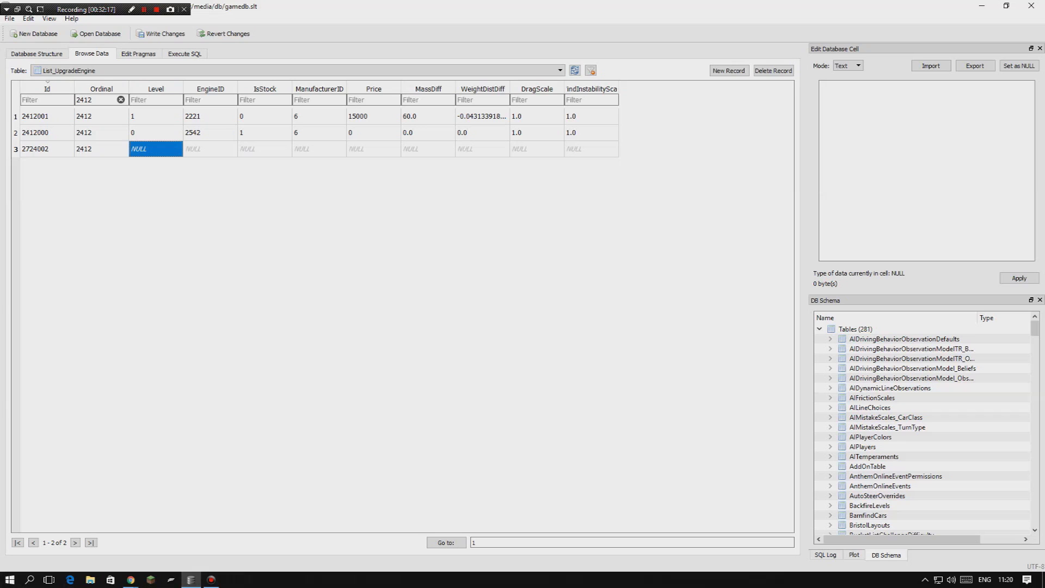
Set the new engine record's Level to 3, EngineID to 788 and IsStock to 0.
text(3)
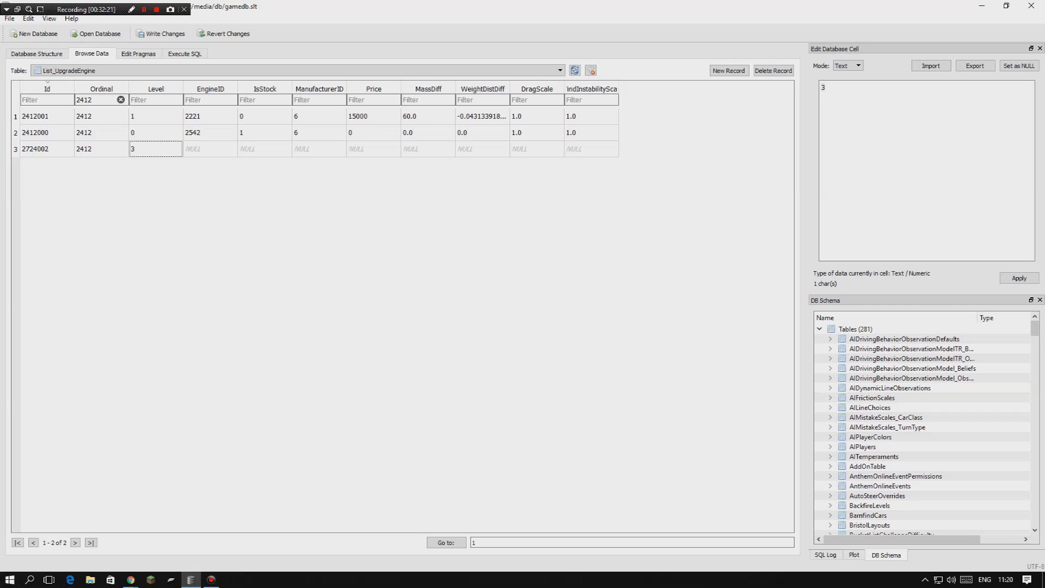
key(Tab)
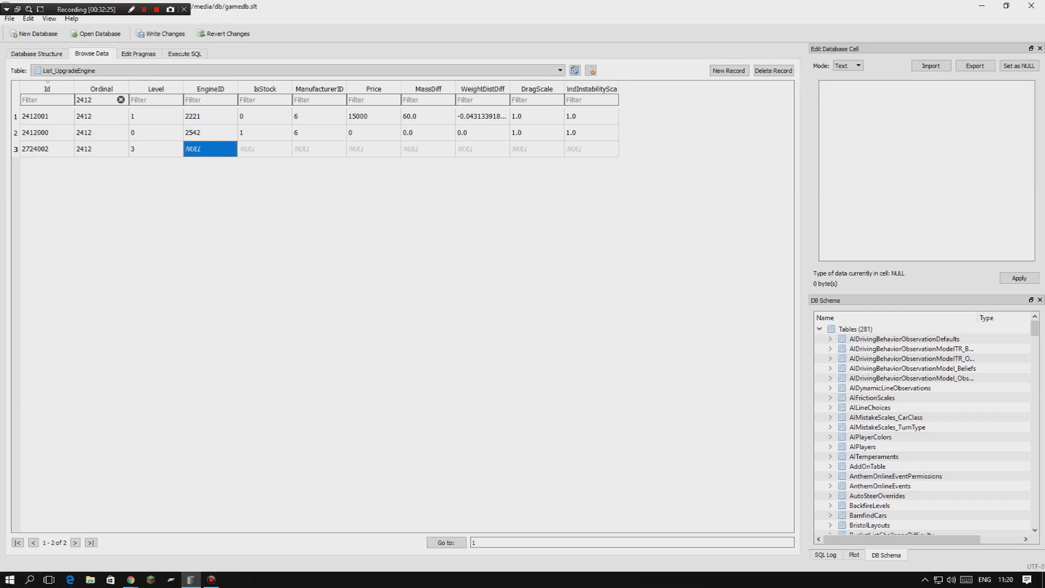
text(788)
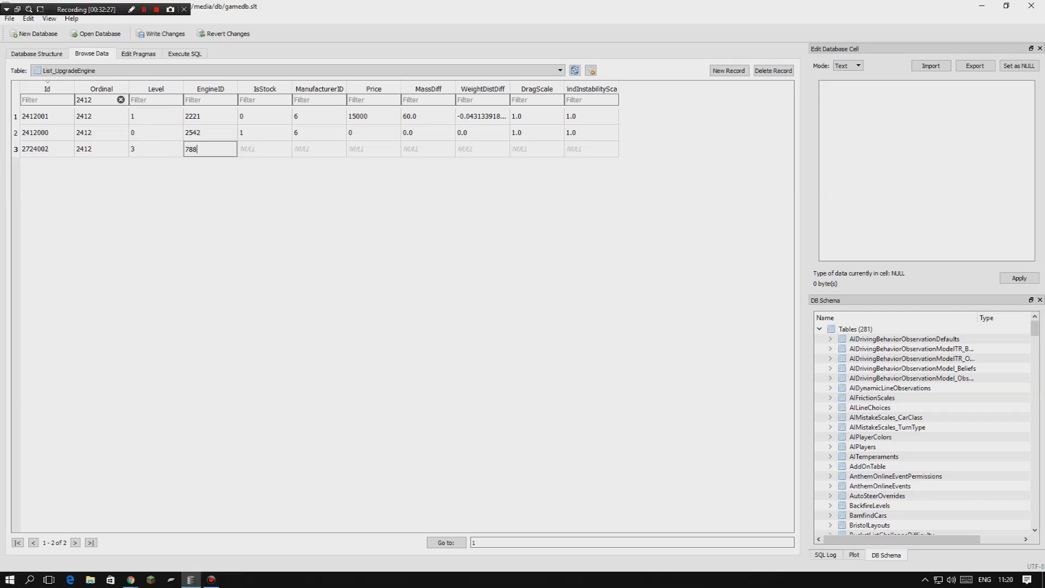
key(Tab)
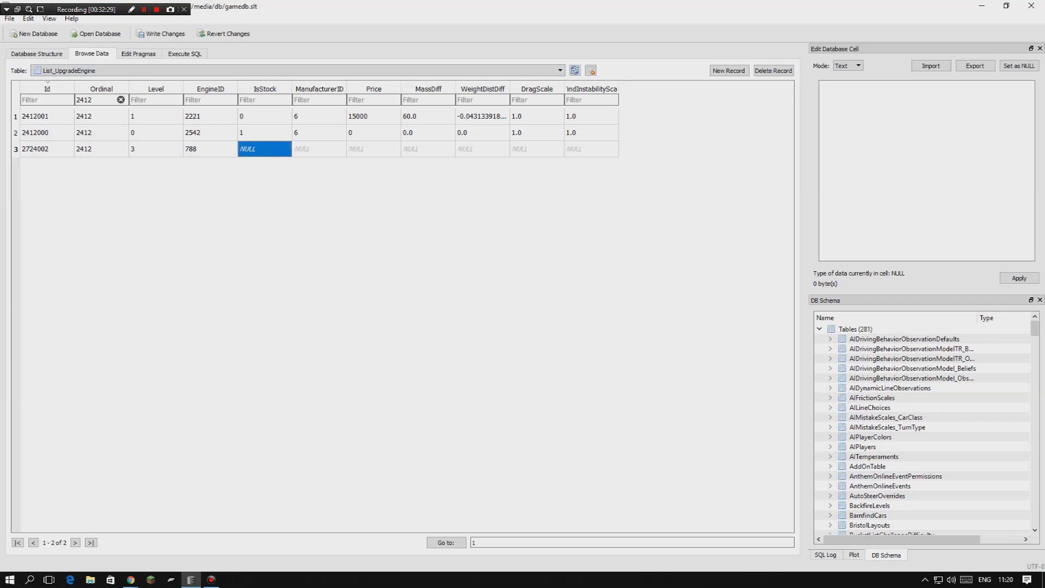
text(0)
key(Return)
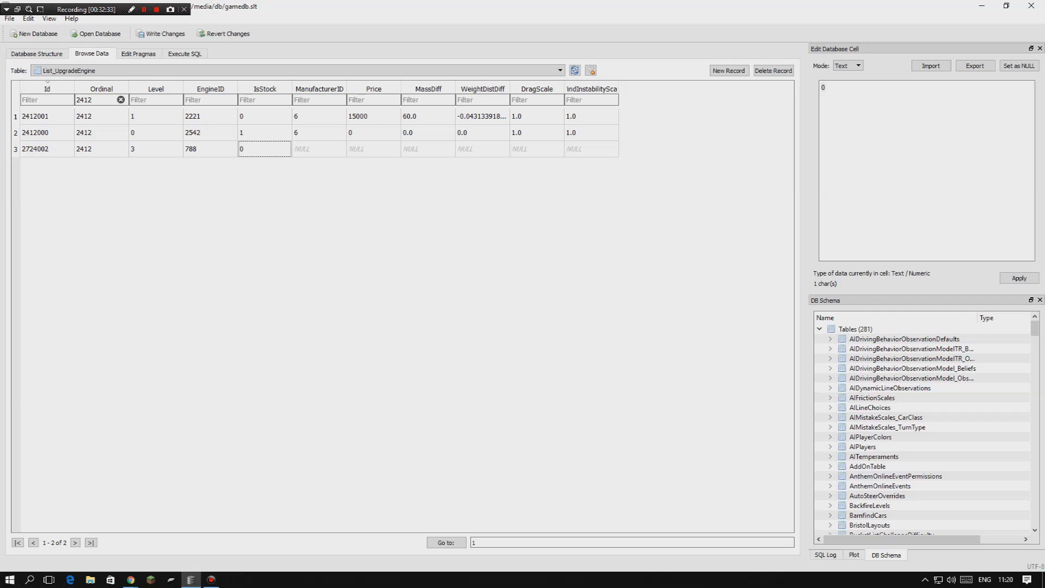
Replace the Ordinal filter with an EngineID filter of 788 and look up the ManufacturerID of the Veyron's stock engine record.
click(319, 148)
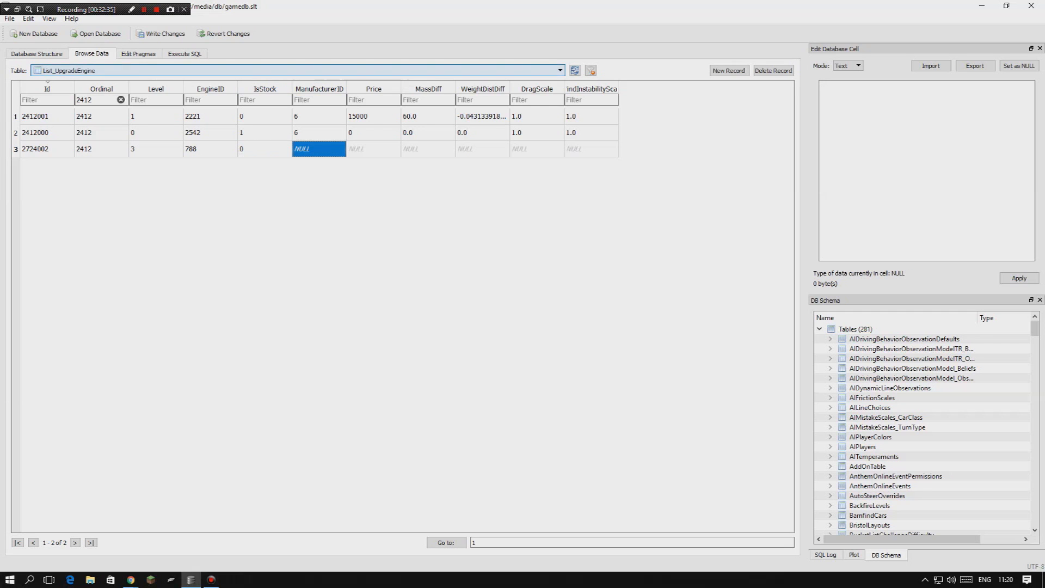
click(121, 100)
click(201, 100)
text(788)
drag(47, 149, 592, 148)
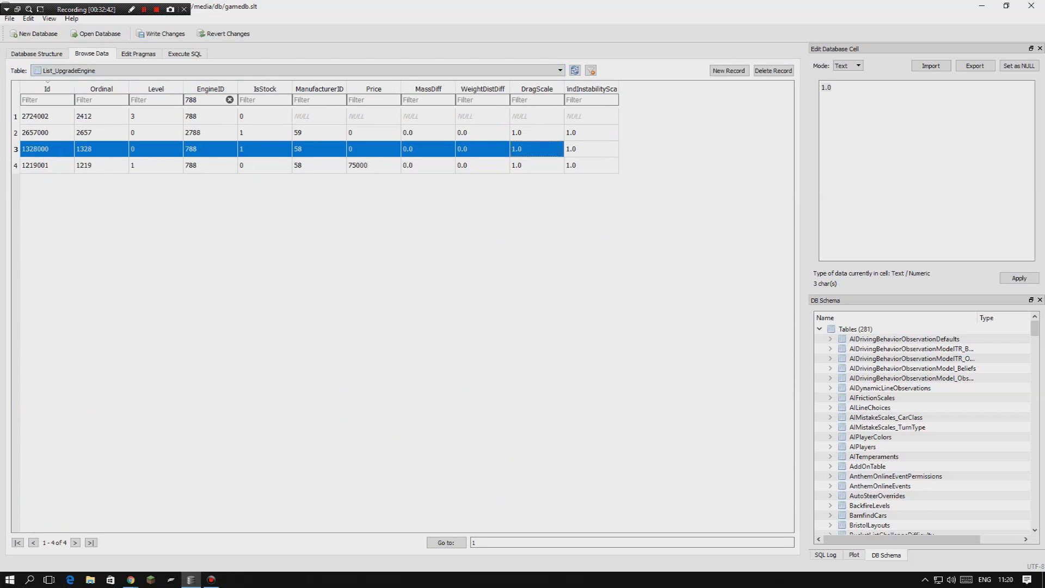
click(210, 148)
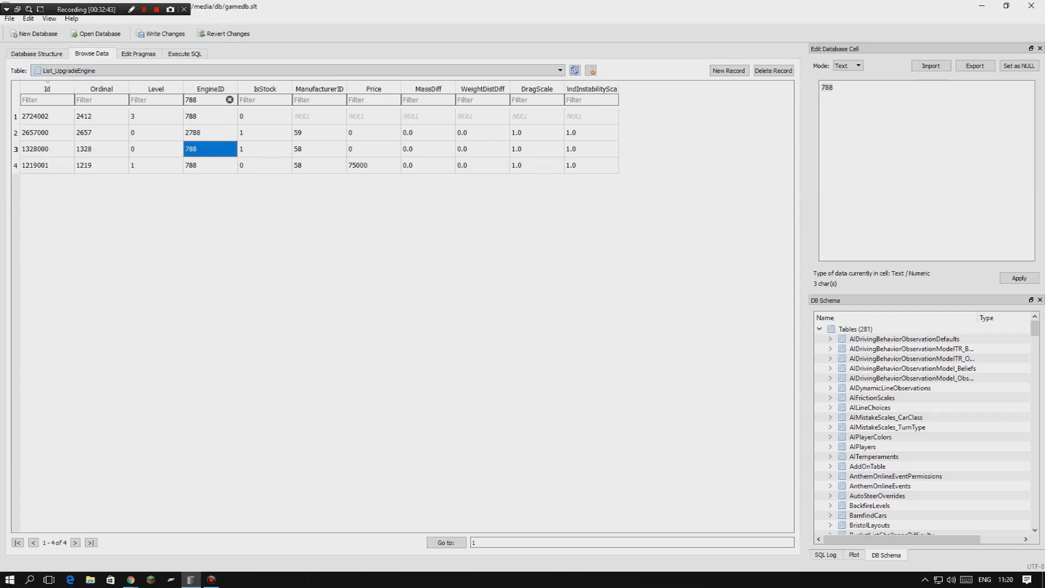
click(319, 149)
Filter by Ordinal 2412 instead of EngineID and set the new record's ManufacturerID to 58.
click(230, 100)
click(111, 99)
text(2412)
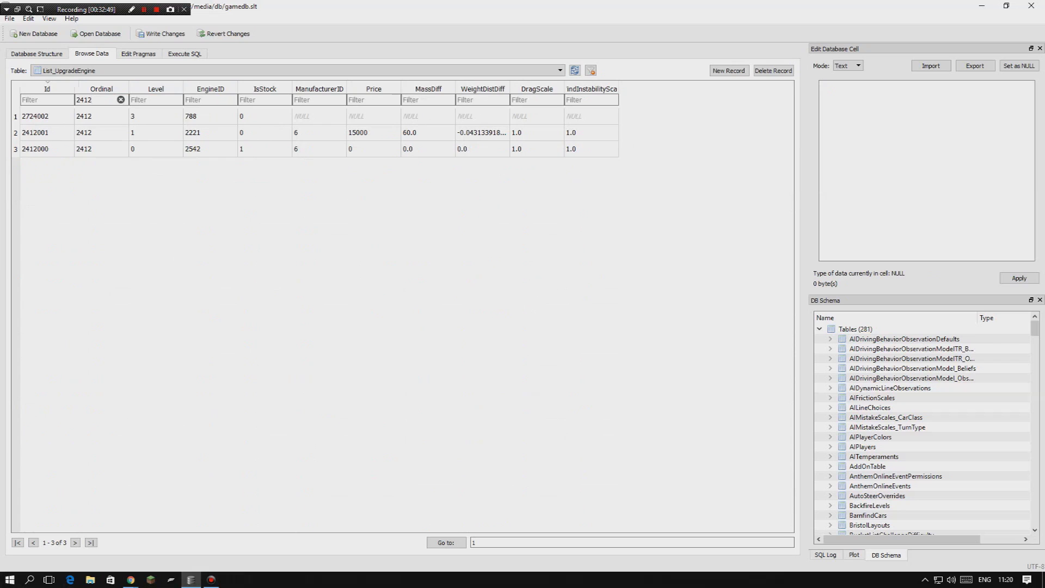
click(319, 116)
text(58)
key(Return)
Set the new engine record's Price to 20000 and its MassDiff to 60.0.
click(373, 116)
text(20000)
key(Return)
key(Tab)
key(Down)
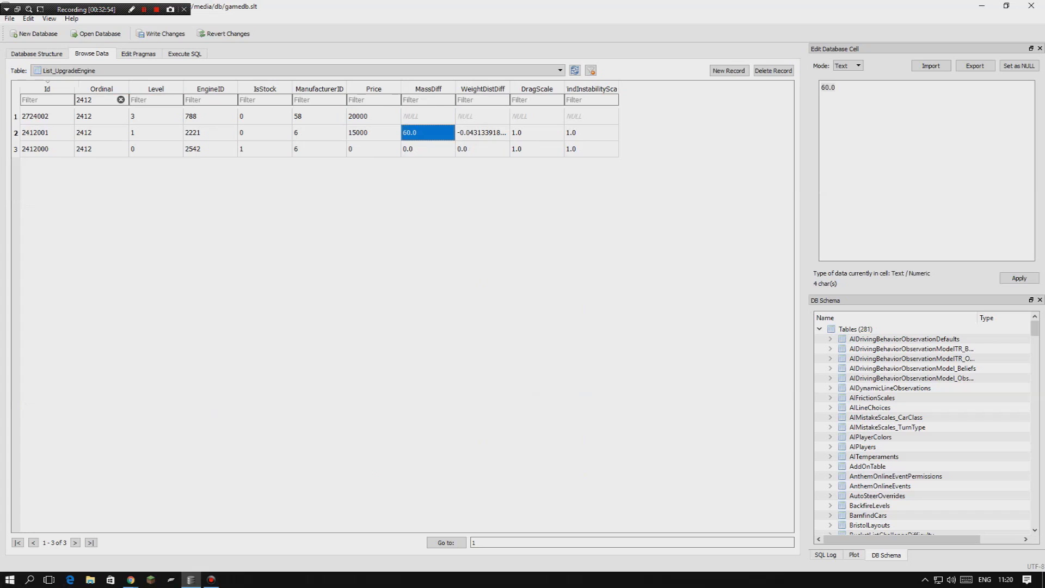
key(Up)
text(60.0)
Copy the WeightDistDiff, DragScale 1.0 and wind instability scale 1.0 from record 2412001 into the new engine record.
click(483, 133)
key(ctrl+c)
click(482, 116)
key(ctrl+v)
click(537, 132)
key(ctrl+c)
click(537, 116)
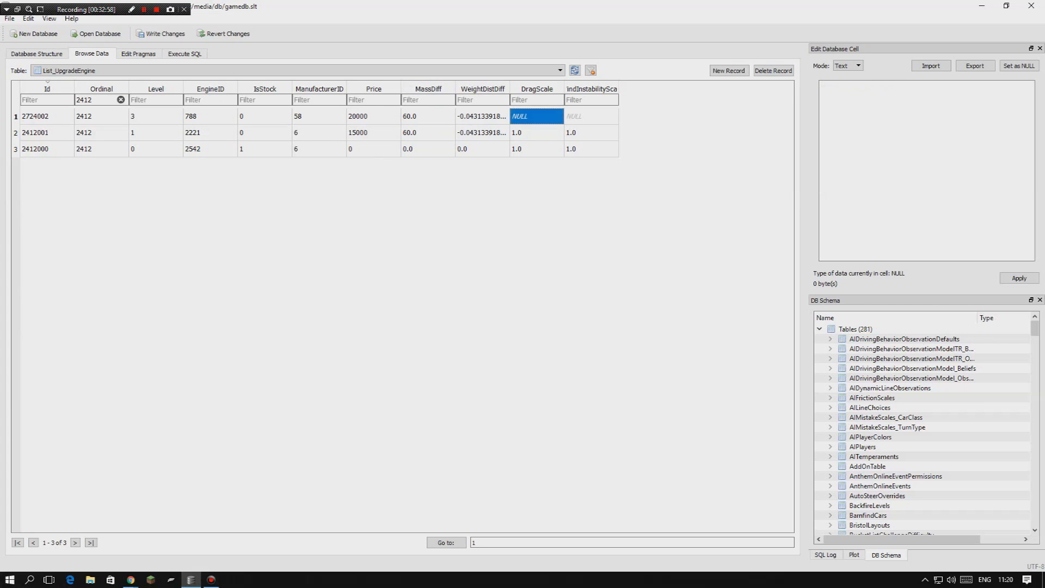
key(ctrl+v)
click(592, 132)
key(Up)
key(ctrl+apostrophe)
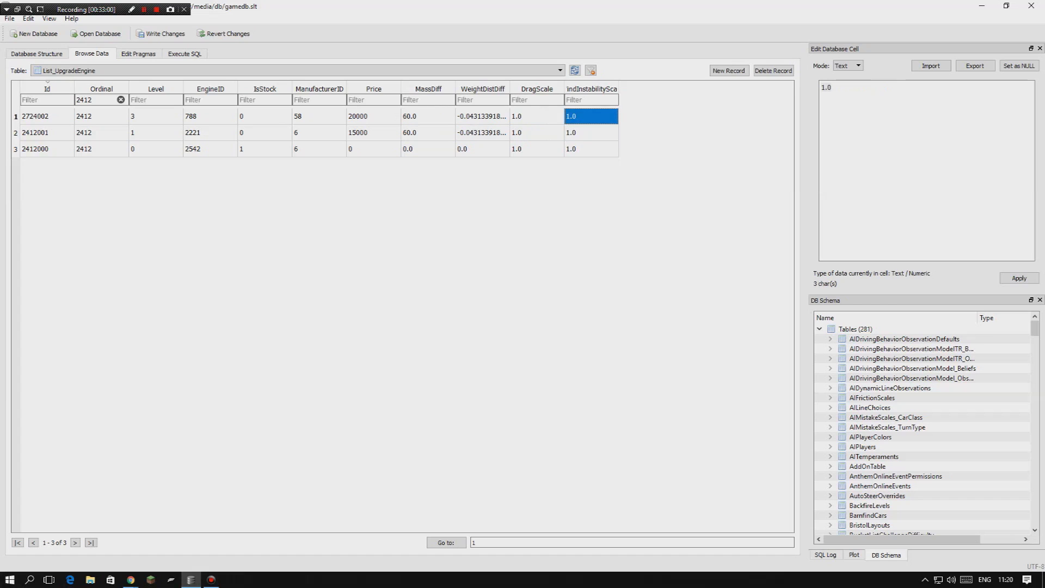
key(Tab)
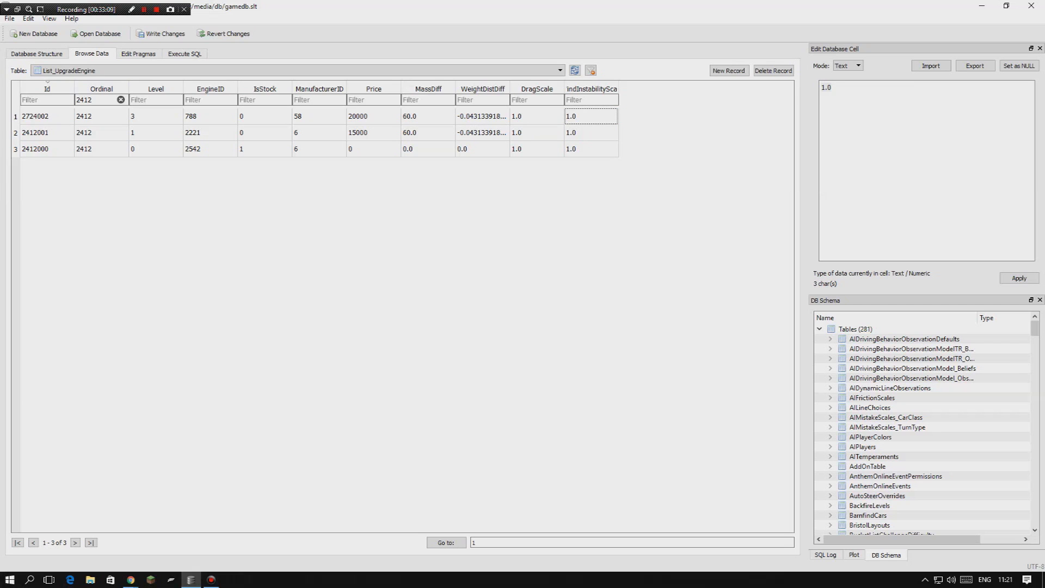
Review the Isetta's engine records and check each column value of the new record from Ordinal to wind instability scale.
drag(47, 116, 592, 149)
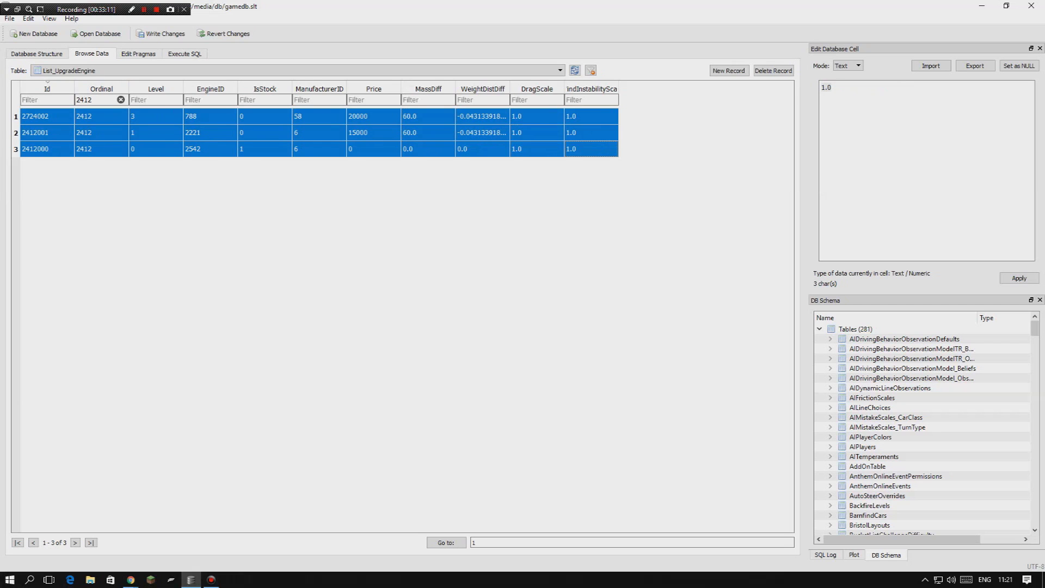
click(102, 116)
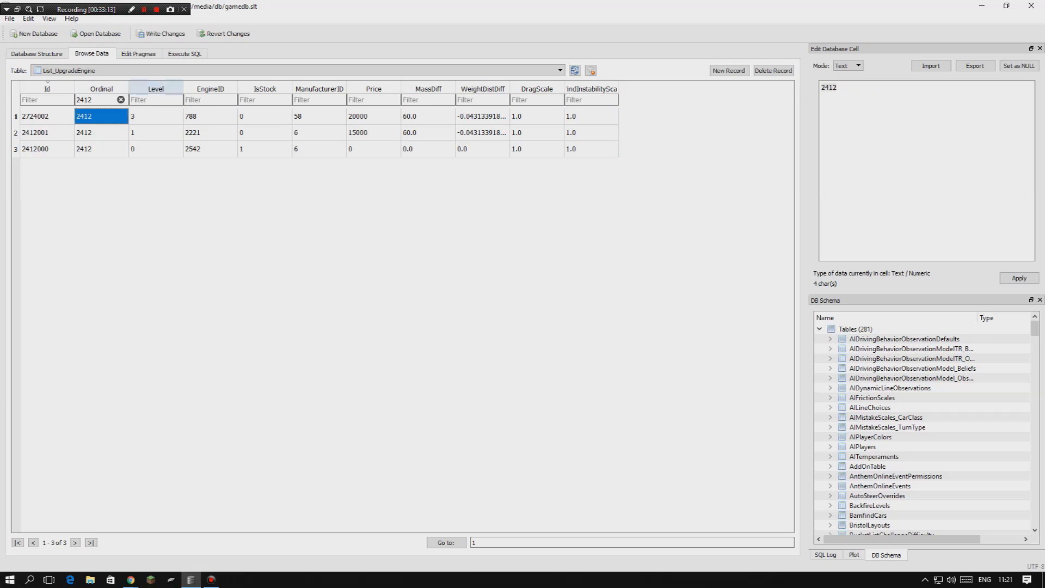
click(156, 116)
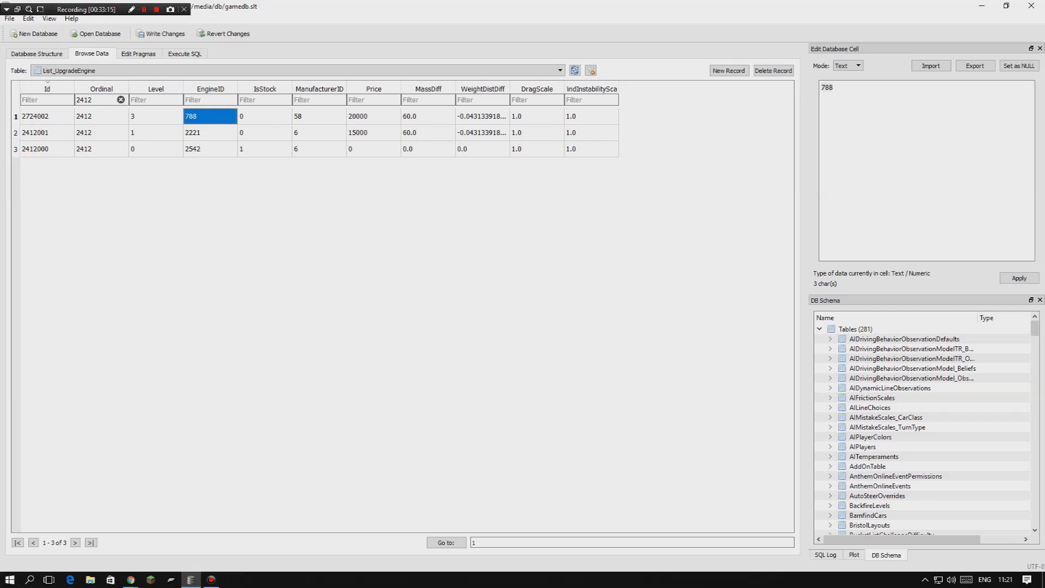
click(265, 132)
click(264, 116)
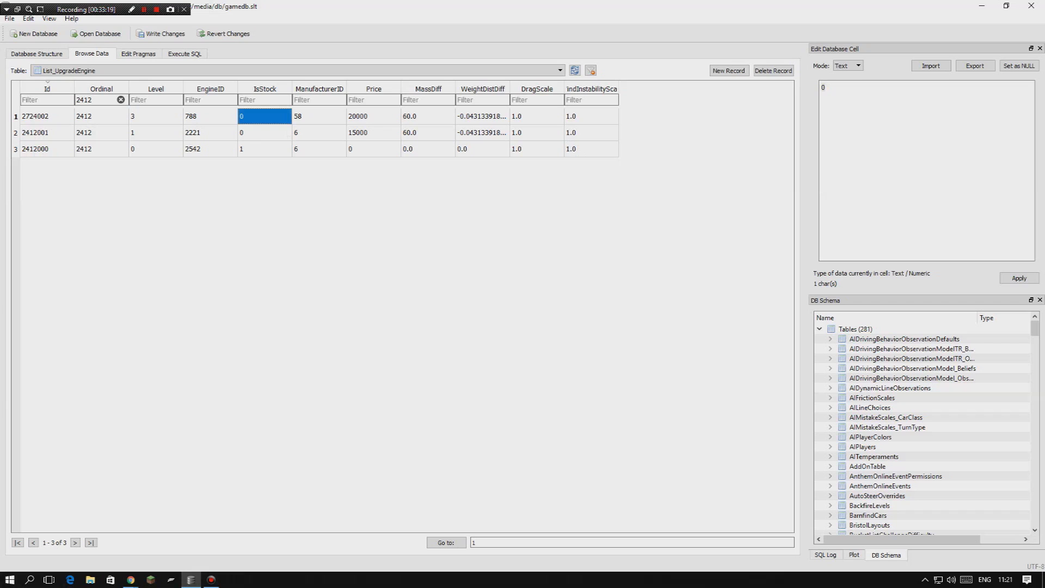
click(319, 116)
click(374, 116)
click(428, 116)
click(483, 116)
click(537, 116)
click(592, 116)
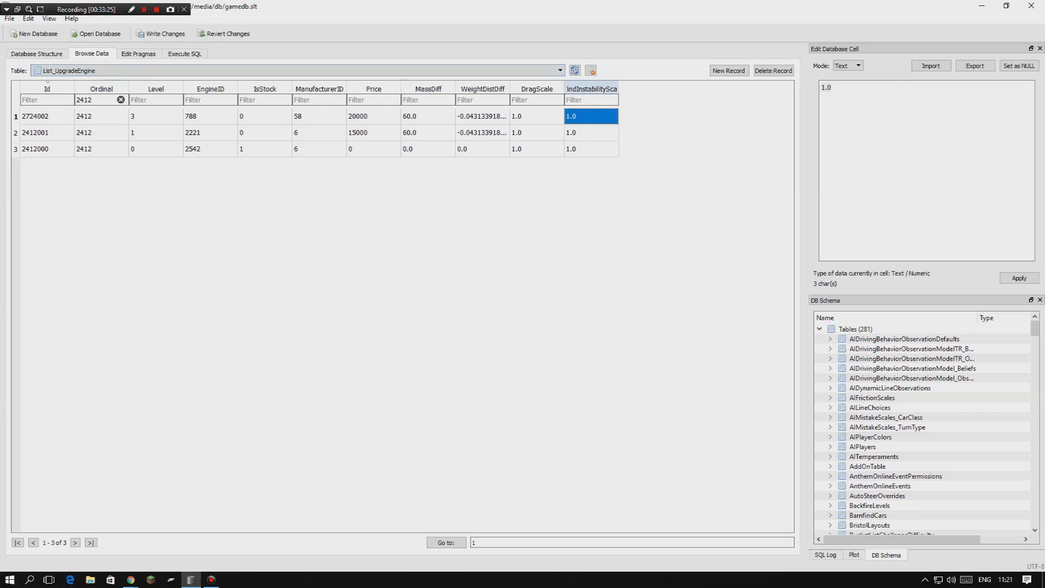
Write the new Isetta engine record to the database.
click(162, 34)
click(297, 71)
click(297, 191)
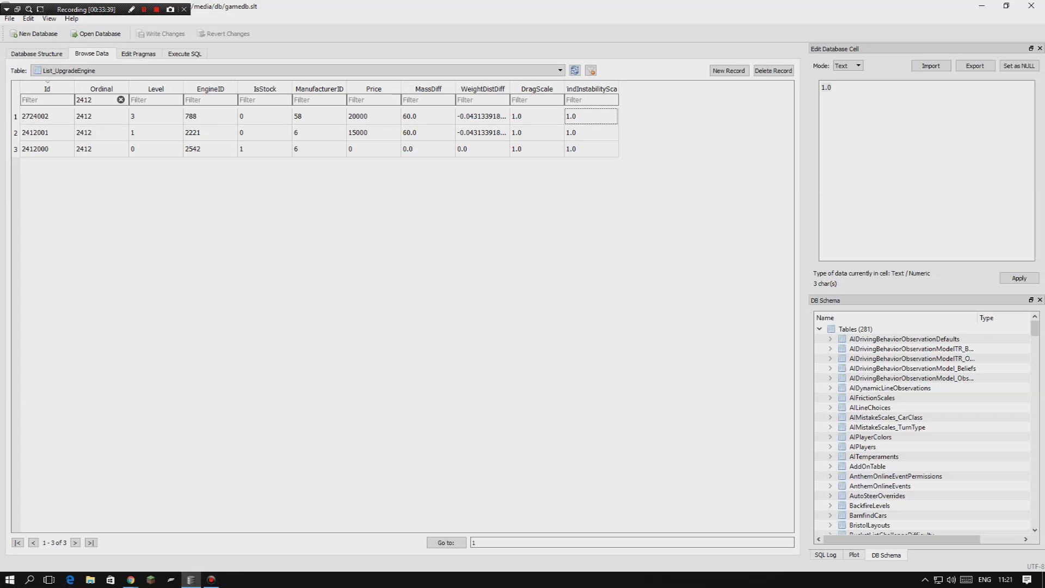
Replace the EngineID of the Isetta's stock record 2412000 with 788, copied from record 2724002.
drag(101, 116, 591, 116)
click(592, 179)
drag(46, 149, 592, 149)
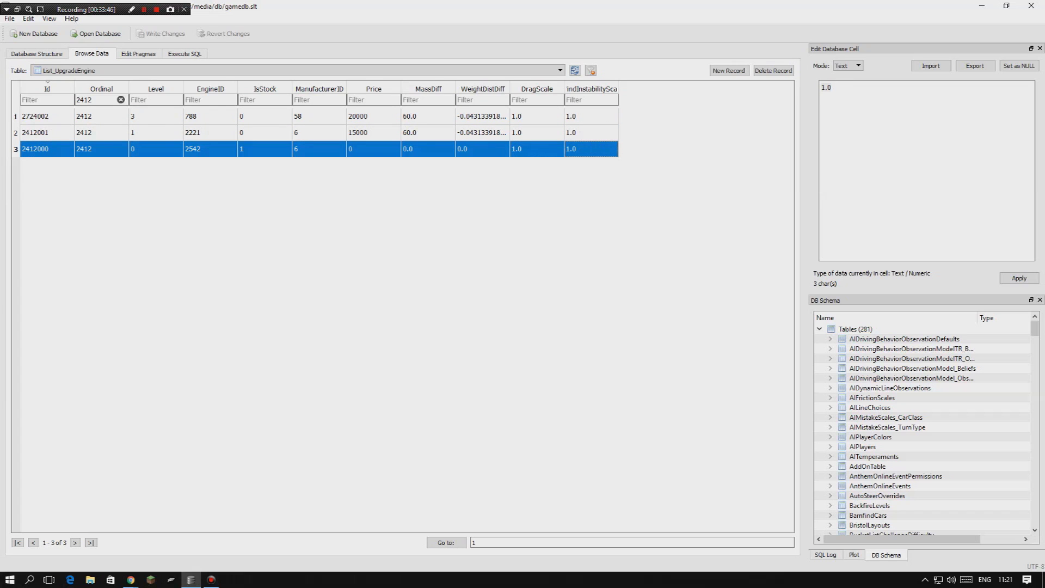
click(211, 148)
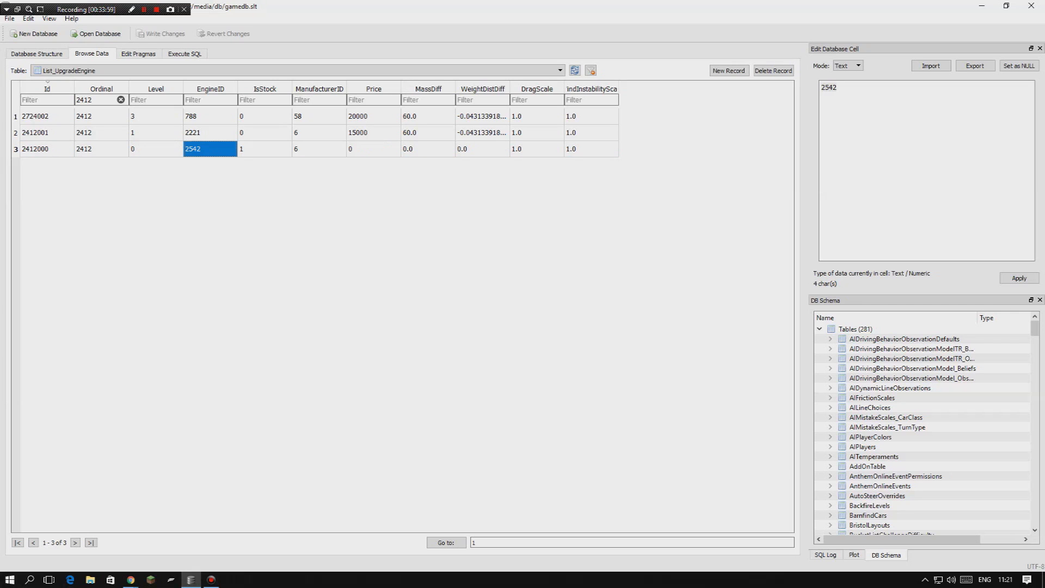
drag(101, 148, 591, 148)
click(591, 180)
click(210, 116)
click(210, 149)
key(ctrl+v)
click(210, 179)
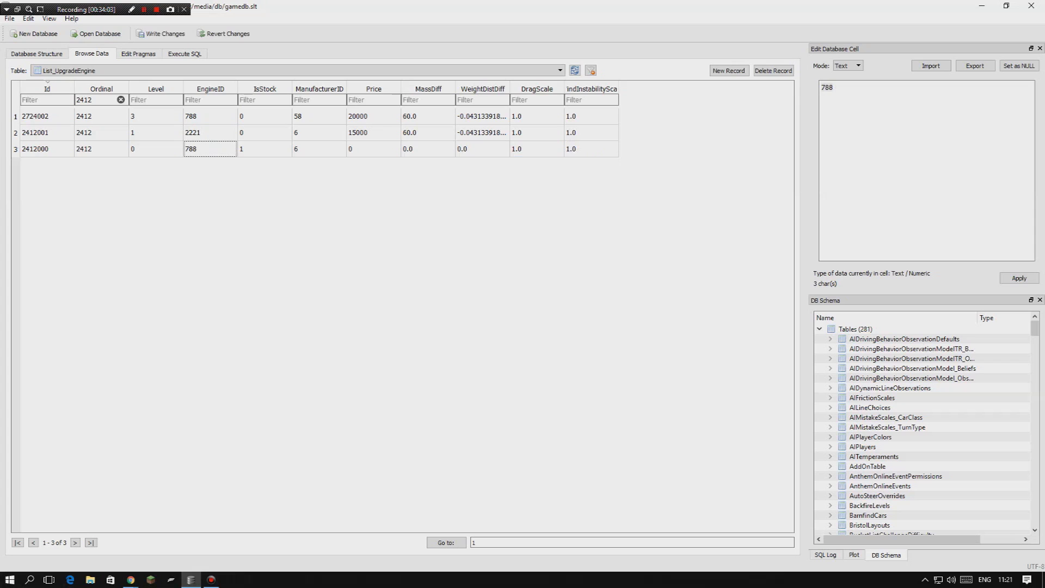
Copy ManufacturerID 58 from record 2724002 into the stock engine record 2412000.
click(319, 116)
click(319, 148)
key(ctrl+v)
click(319, 180)
Delete the added engine record 2724002, write the changes to the database, and open the stock record's Level for editing.
drag(591, 148, 591, 116)
click(160, 34)
click(774, 70)
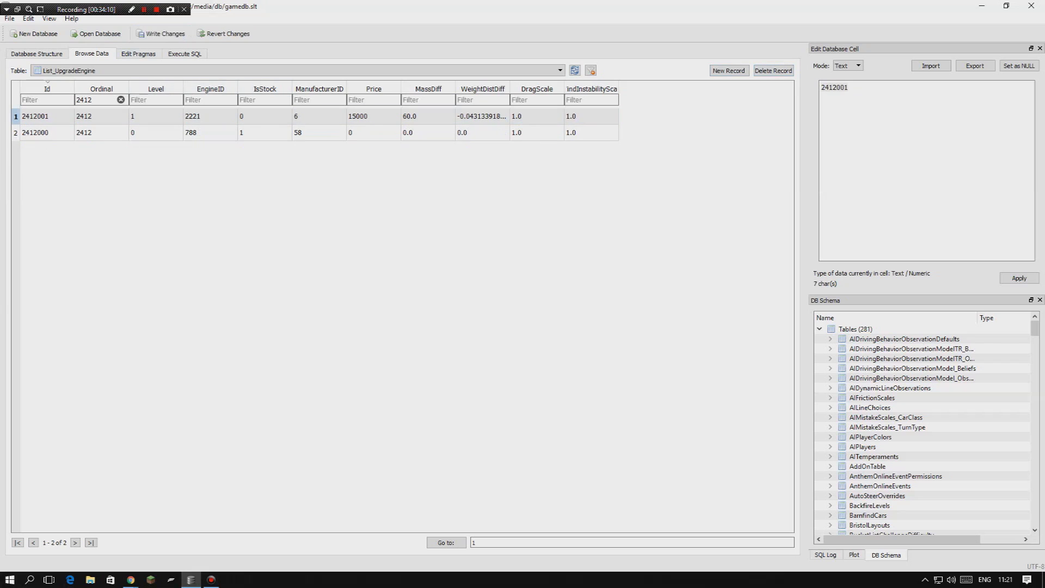
drag(46, 132, 591, 133)
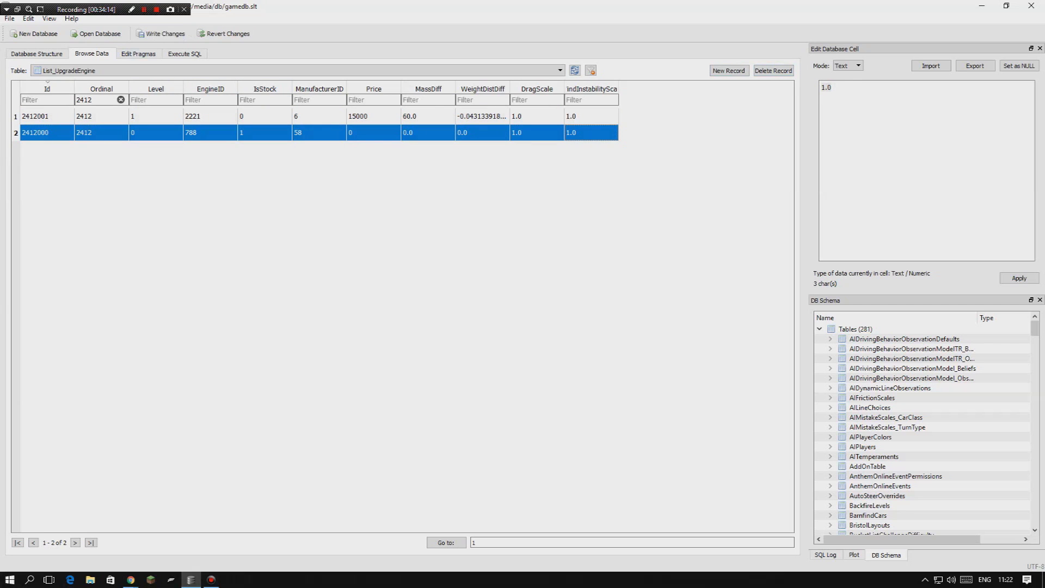
key(ctrl+s)
click(156, 132)
double_click(156, 132)
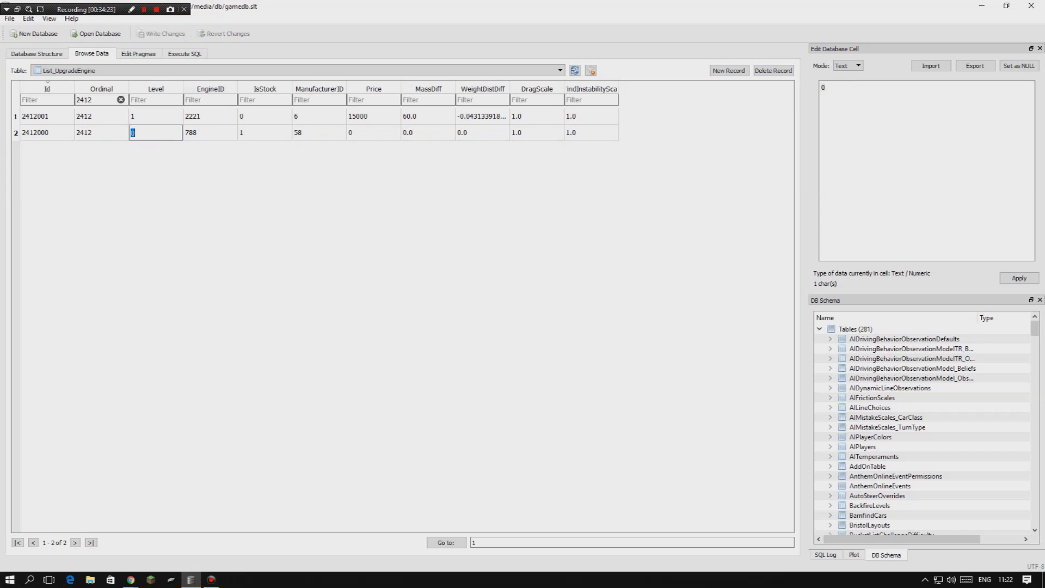
Browse the List_UpgradeEngineTurboTwin table and filter its EngineID column by 788.
click(298, 70)
scroll(297, 115, down, 10)
scroll(297, 128, up, 7)
scroll(297, 107, up, 2)
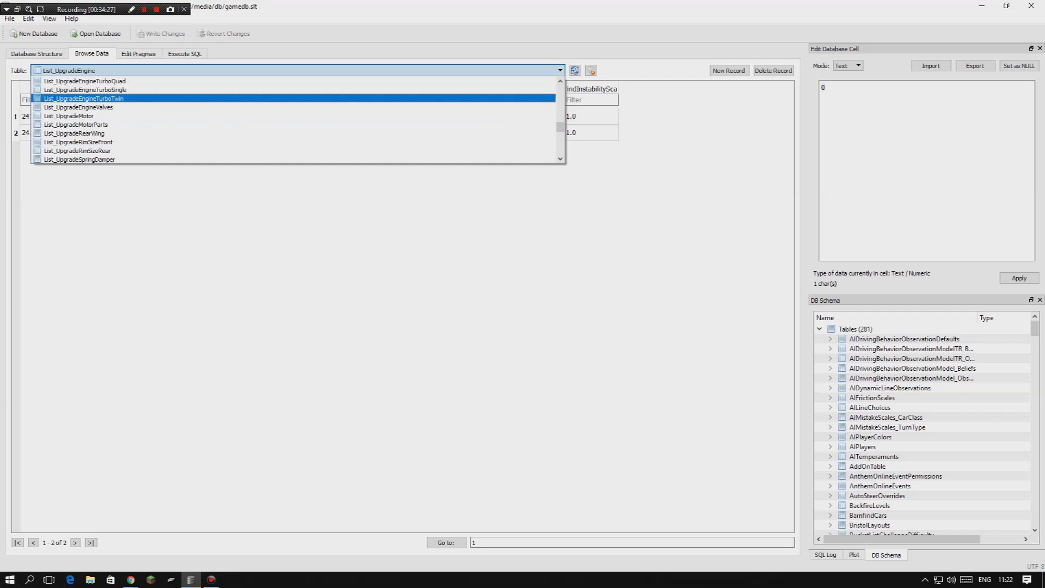
click(298, 98)
click(121, 99)
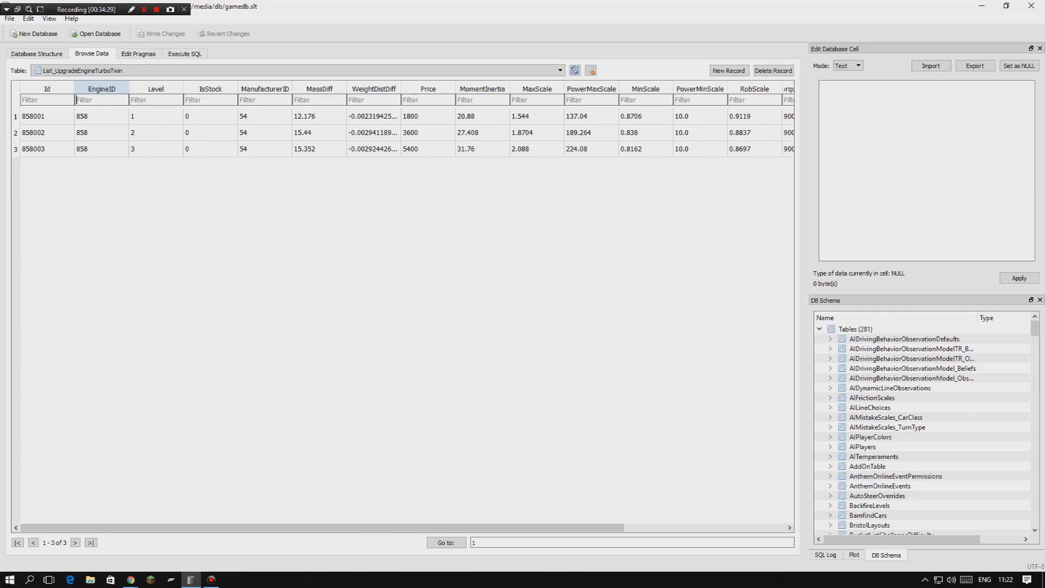
text(788)
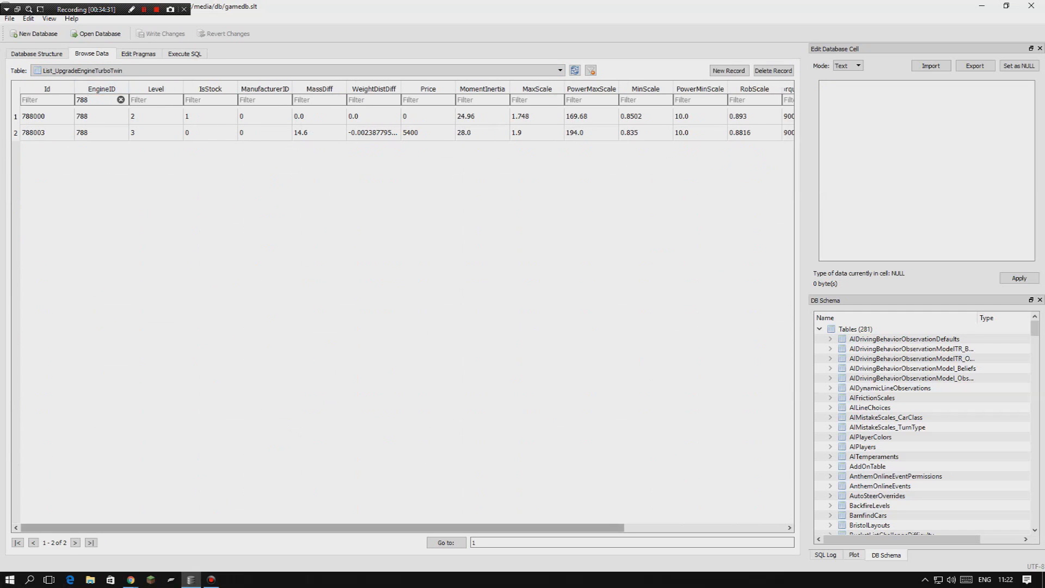
Examine the torque drop-off scale values of both twin-turbo records for engine 788.
drag(322, 527, 482, 527)
drag(711, 116, 765, 133)
text(10.1)
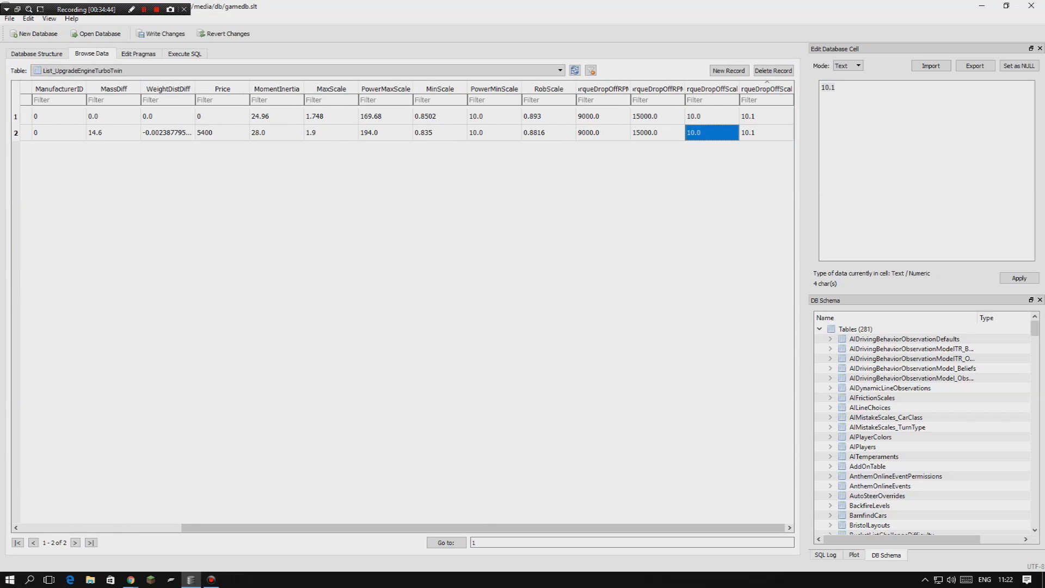
double_click(711, 132)
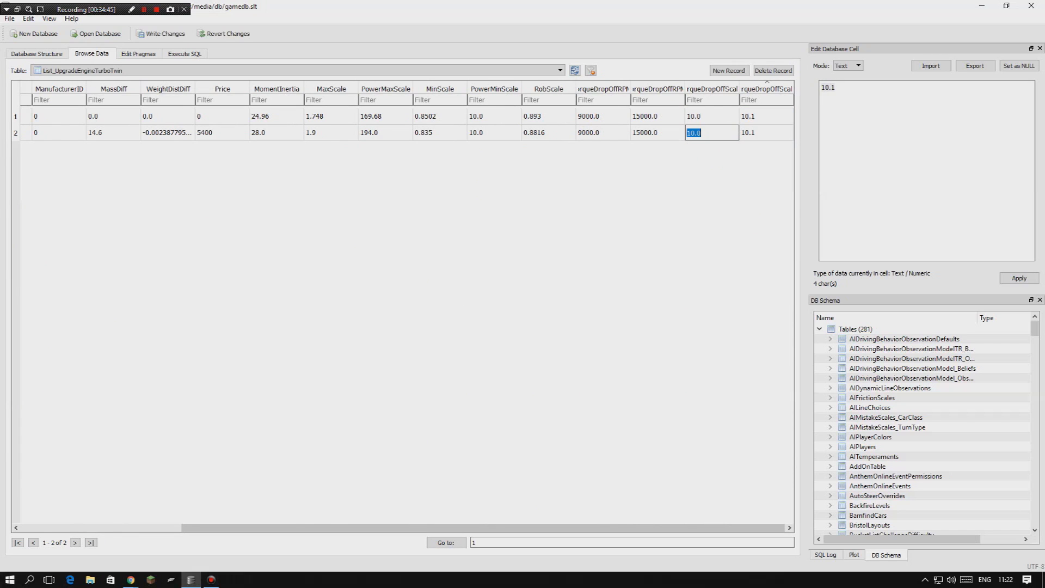
key(ctrl+s)
drag(766, 132, 711, 116)
click(711, 217)
drag(484, 528, 322, 528)
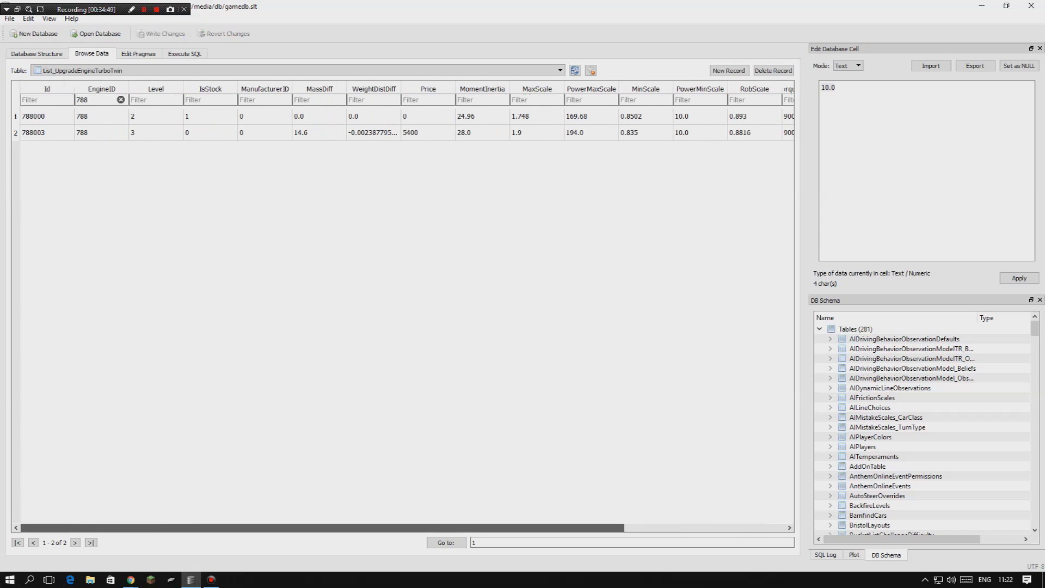
drag(102, 133, 101, 116)
drag(139, 527, 304, 527)
drag(711, 116, 766, 132)
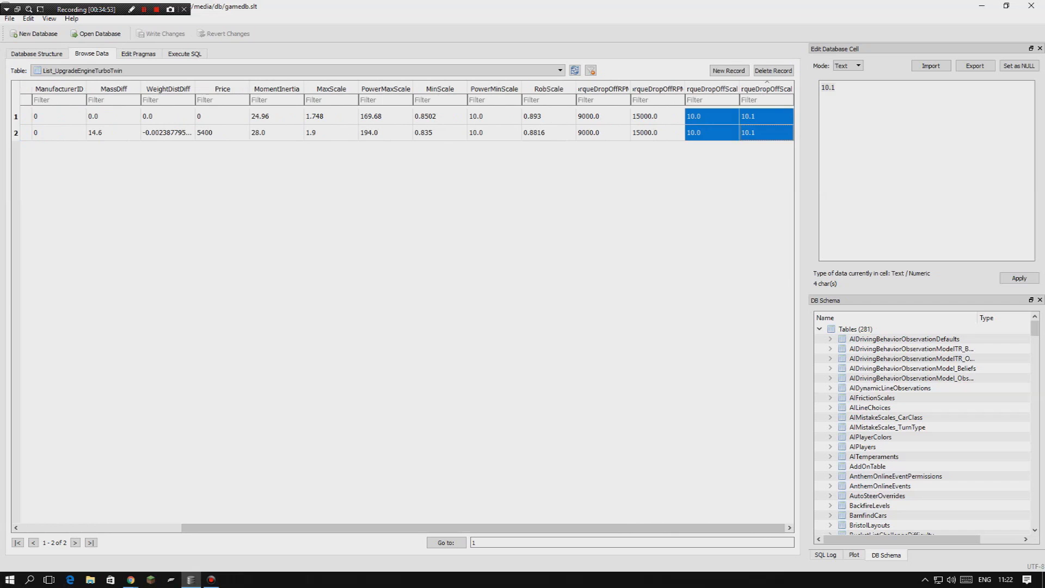
click(766, 218)
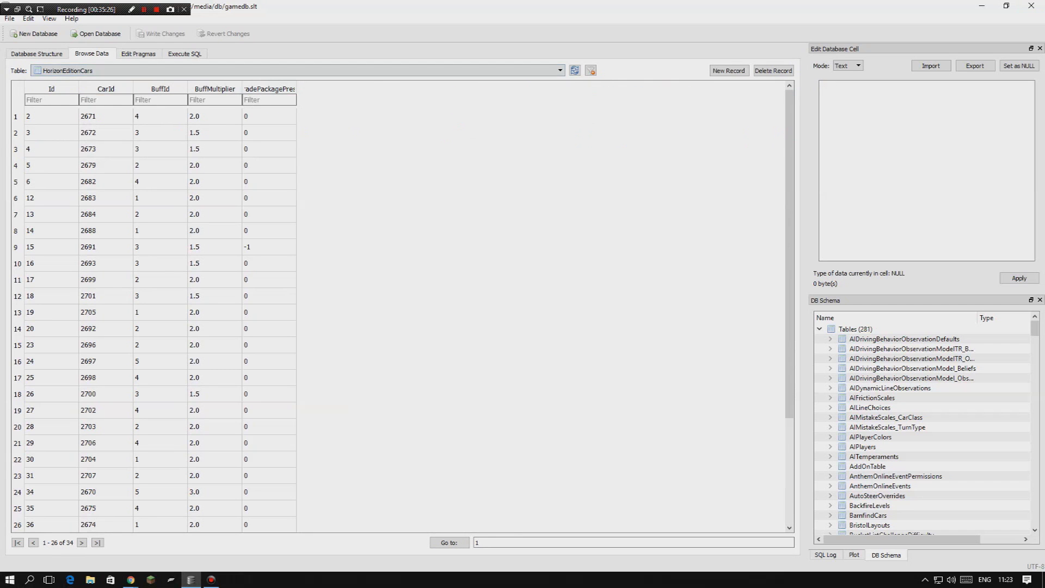
Filter the Data_Car table's MediaName by "jag" and look up the Id of JAG_FTypeProject7HE_16.
click(298, 70)
scroll(298, 119, up, 9)
scroll(61, 108, up, 2)
click(61, 116)
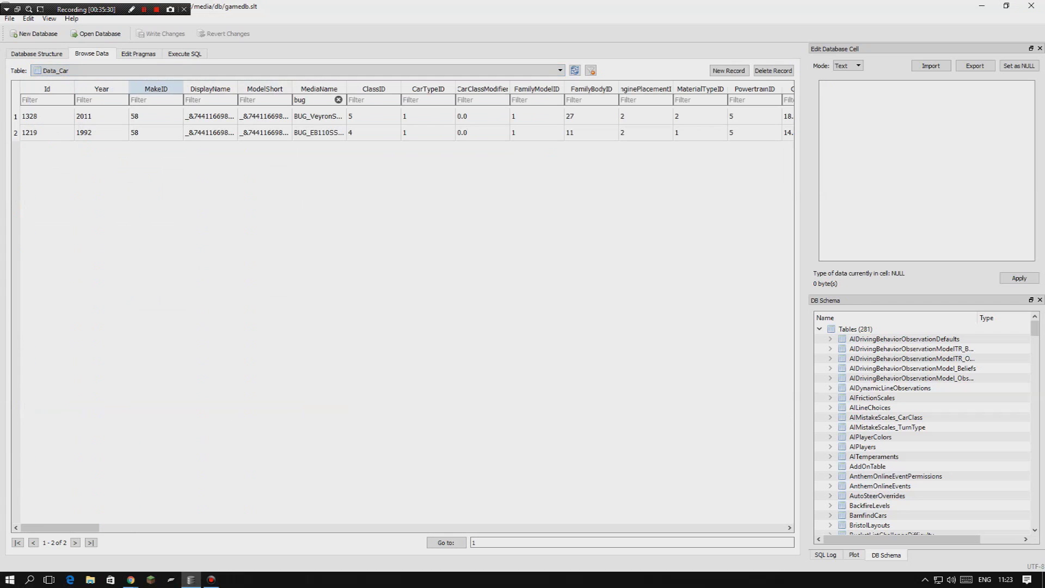
click(338, 100)
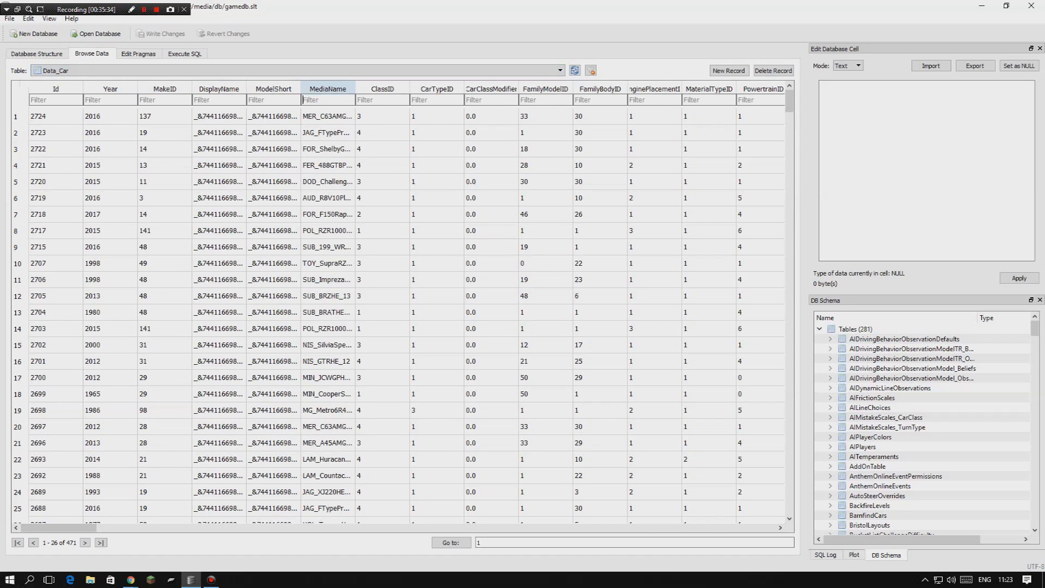
text(jag)
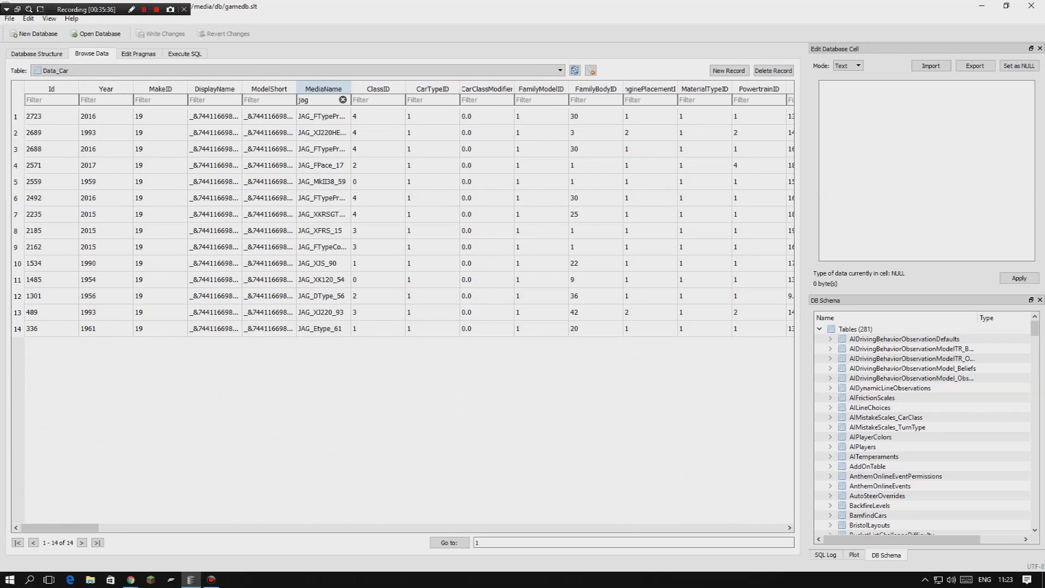
click(323, 148)
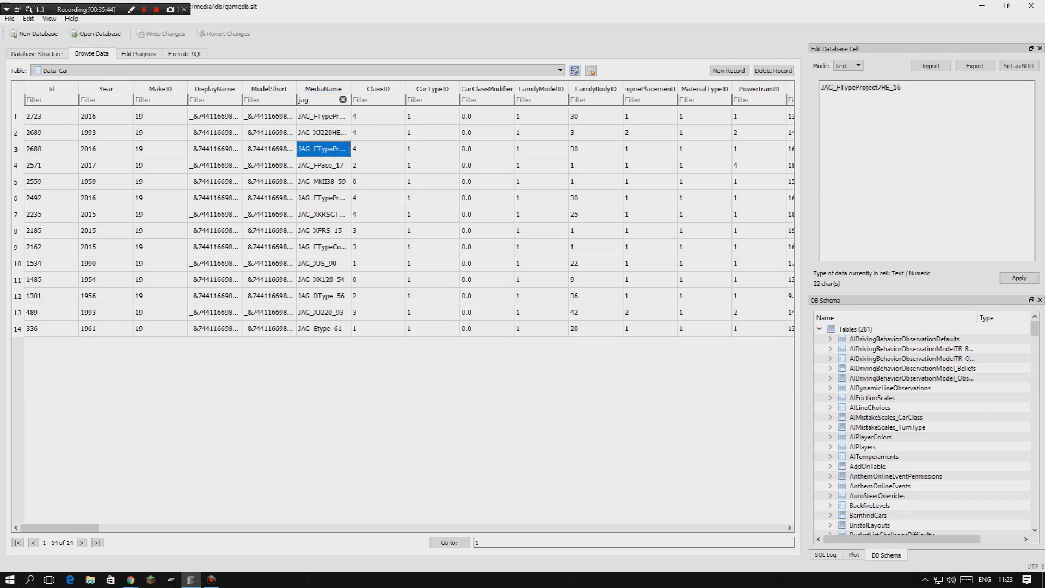
click(51, 149)
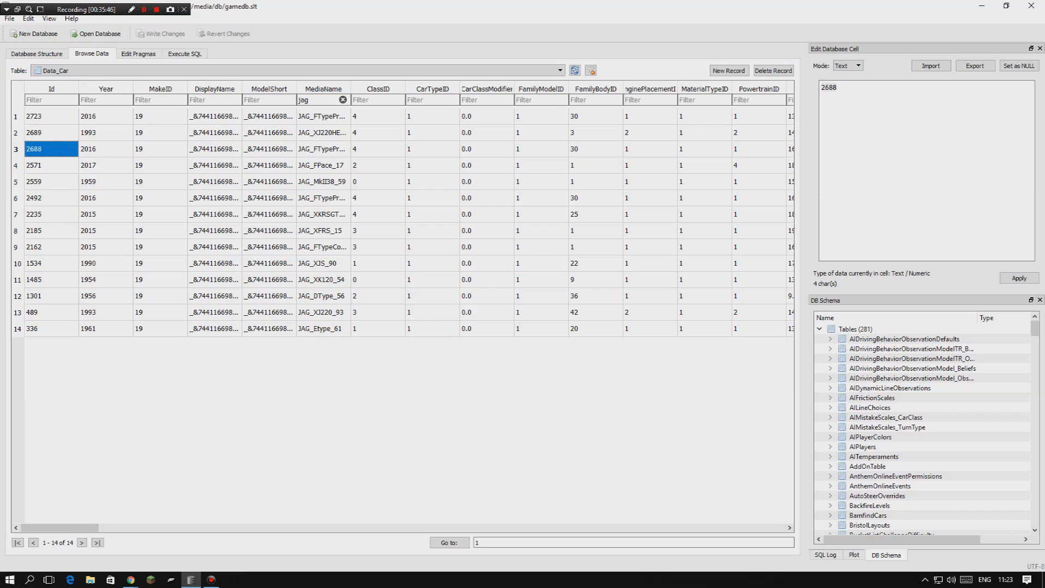
Browse the HorizonEditionCars table and filter its CarId column by 2688.
click(51, 71)
scroll(51, 98, down, 10)
scroll(294, 107, down, 4)
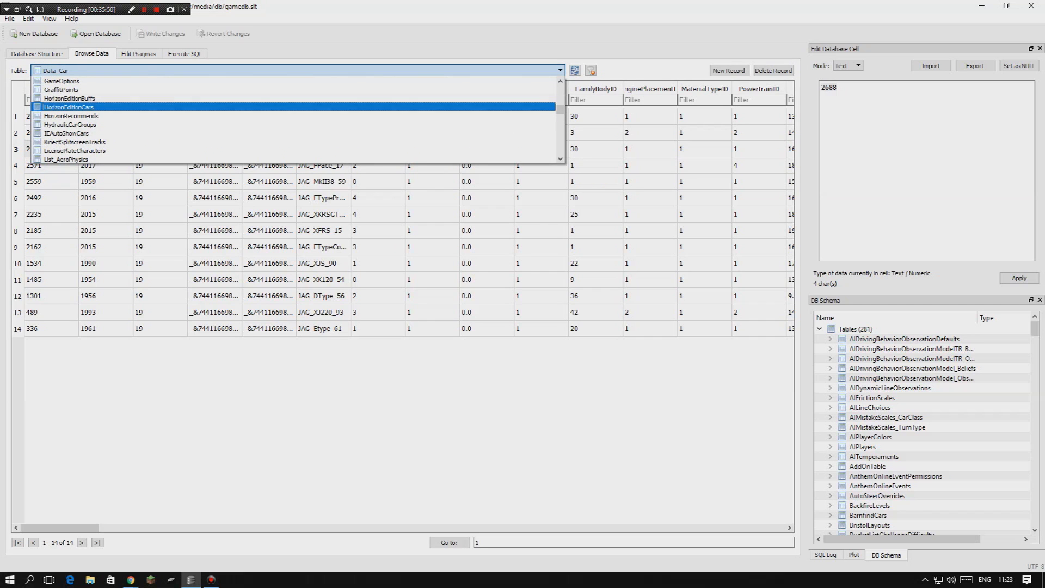
click(294, 107)
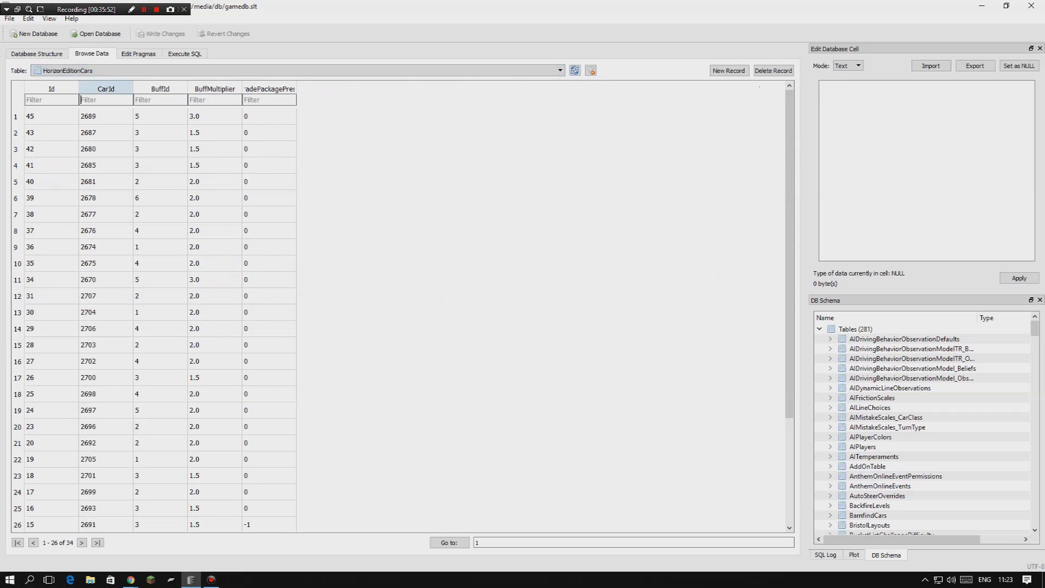
click(105, 100)
text(2688)
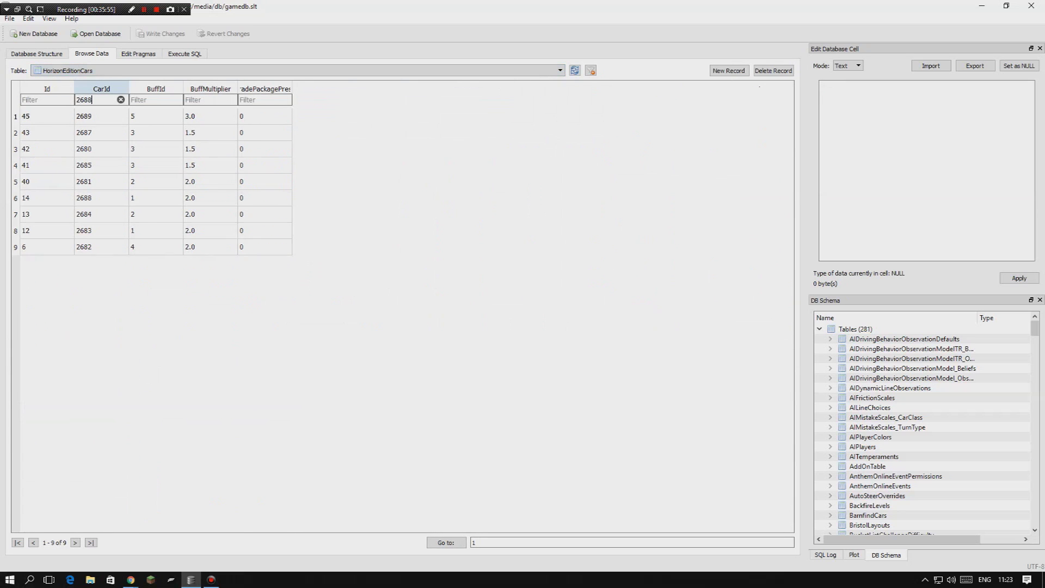
drag(47, 116, 264, 116)
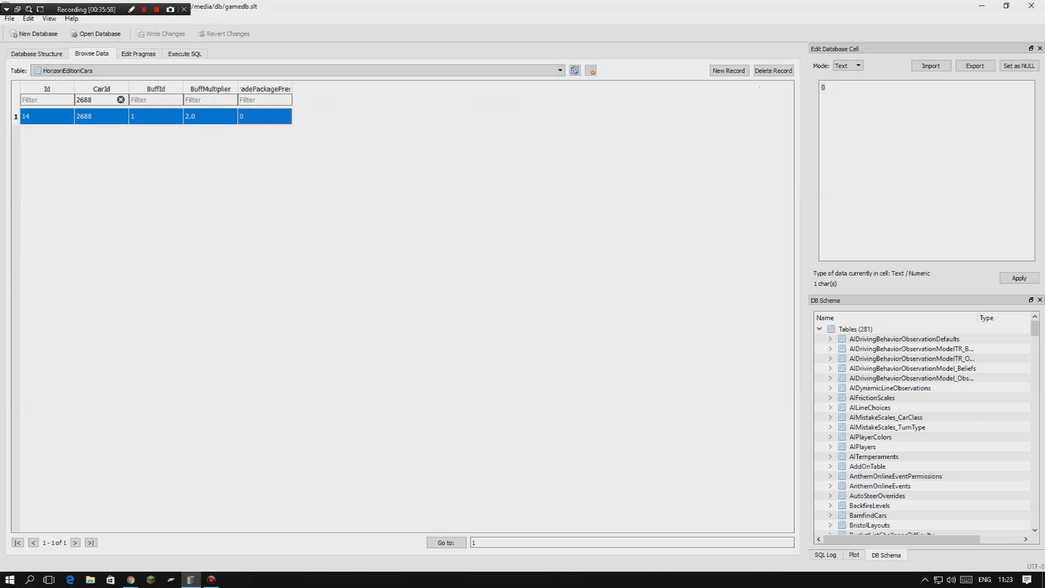
Set the BuffMultiplier of car 2688 to 300.0 and write the change to the database.
double_click(210, 115)
click(210, 116)
key(ctrl+a)
text(300)
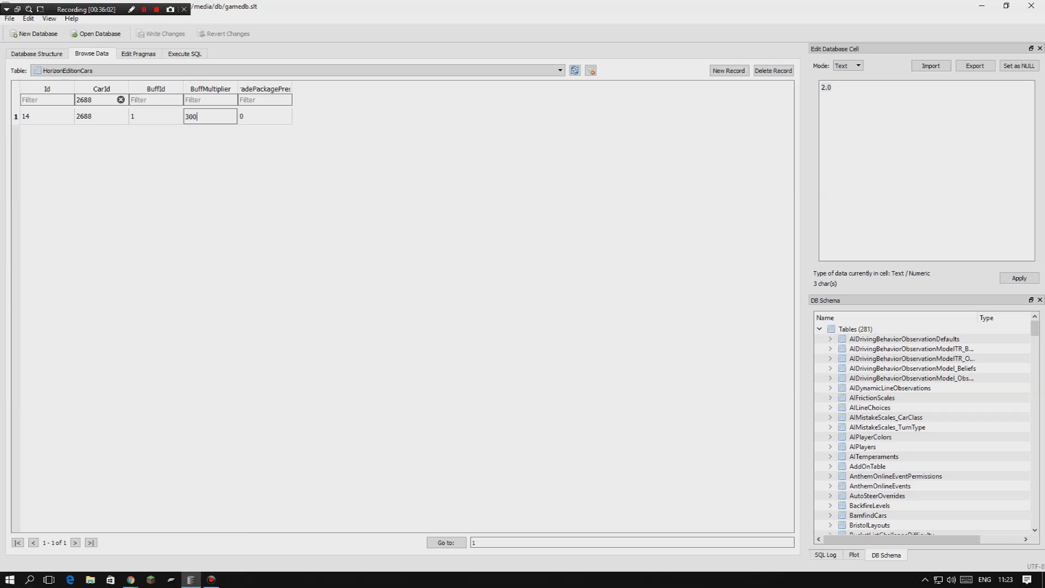
text(.0)
key(Return)
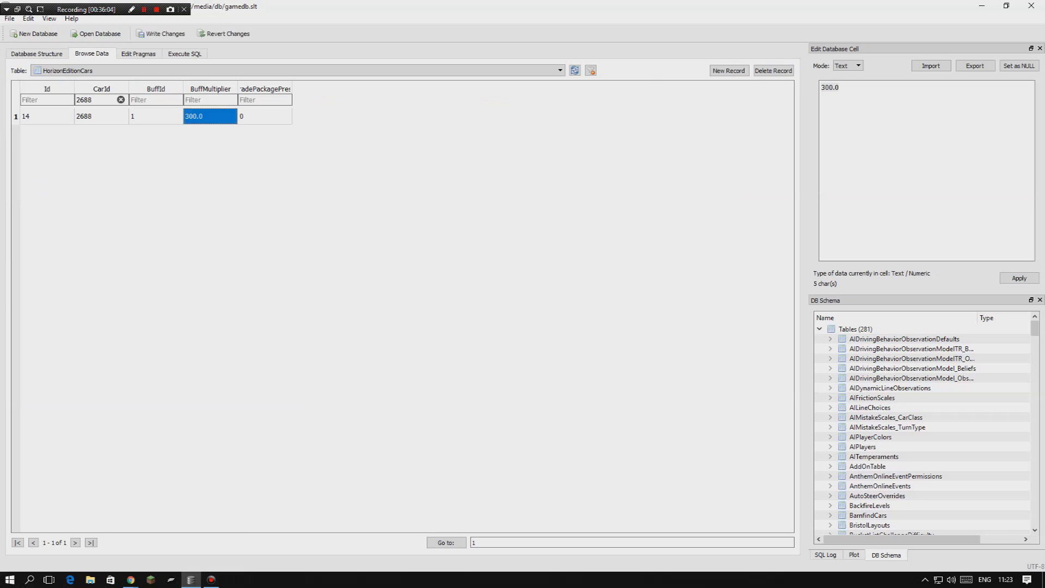
click(265, 116)
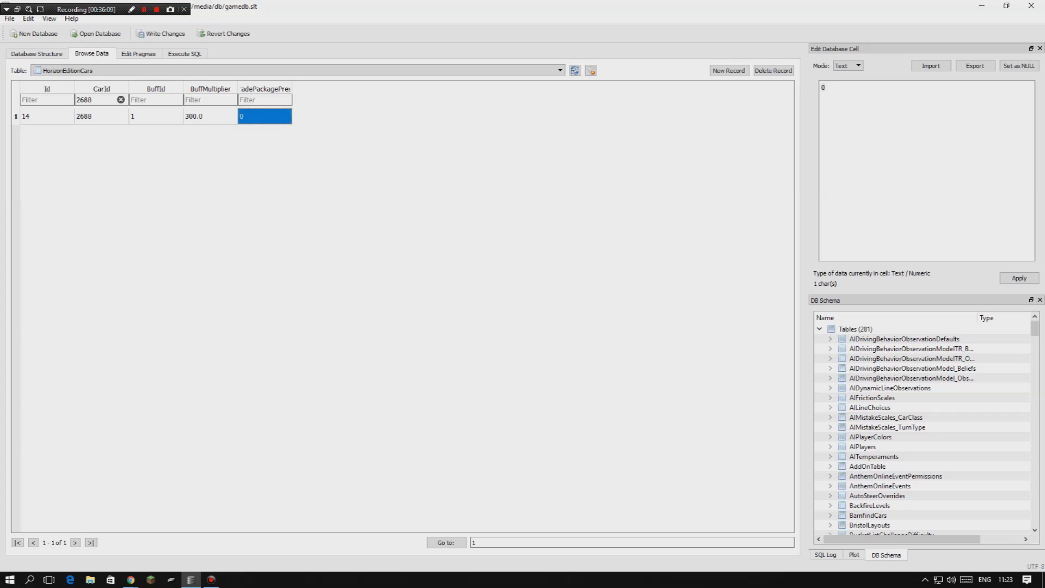
click(210, 116)
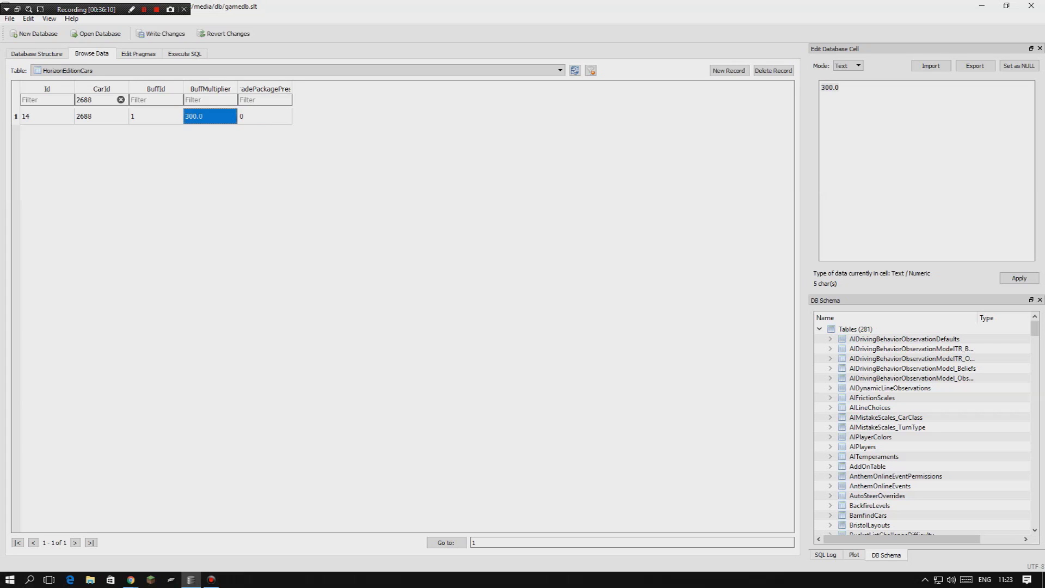
click(161, 33)
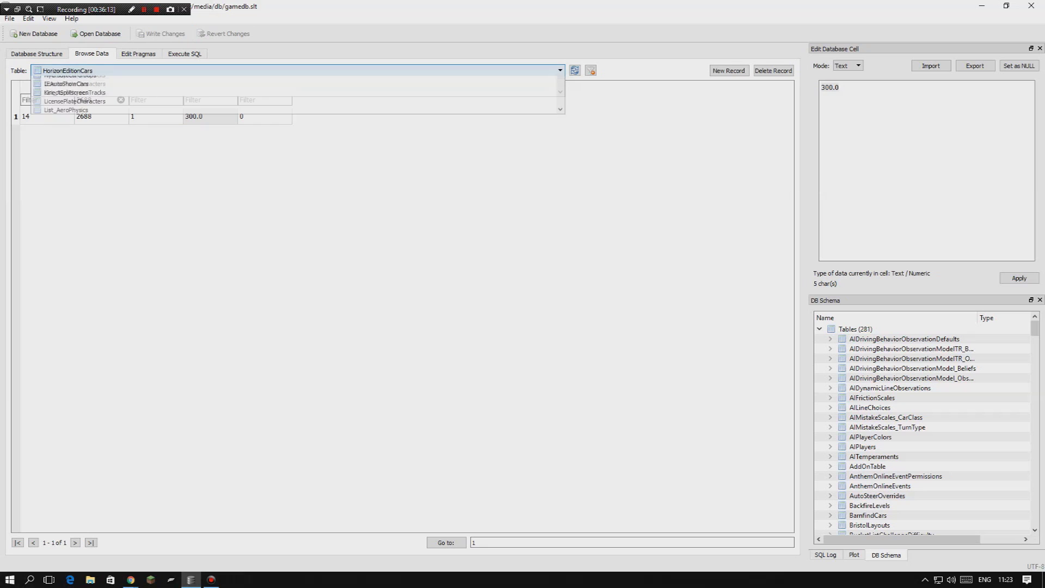
key(Return)
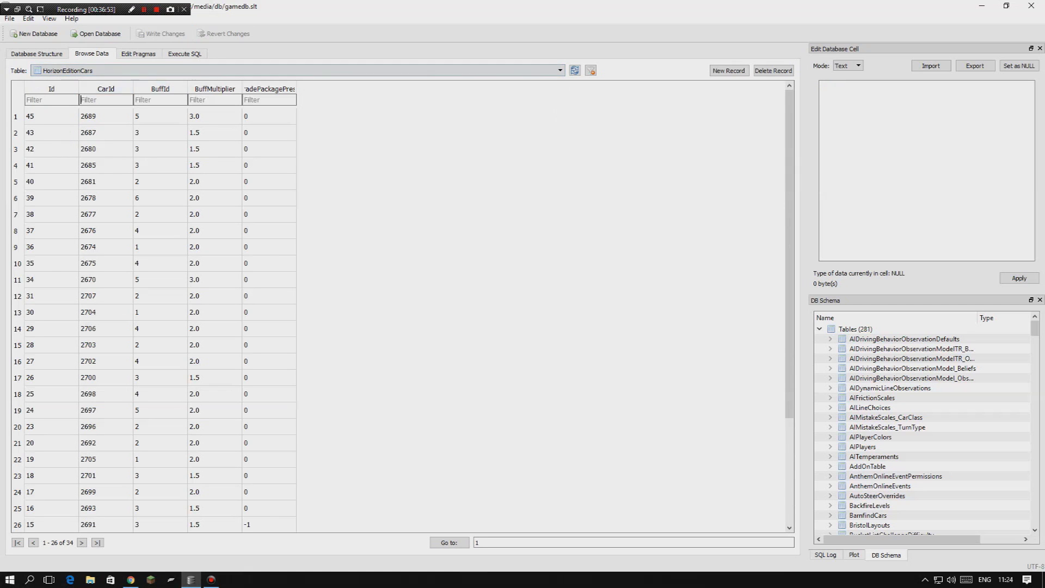
Browse the Data_Engine table and check the EngineID and MediaName of the Reliant Supervan's engine.
click(106, 70)
scroll(294, 119, up, 6)
scroll(294, 124, up, 8)
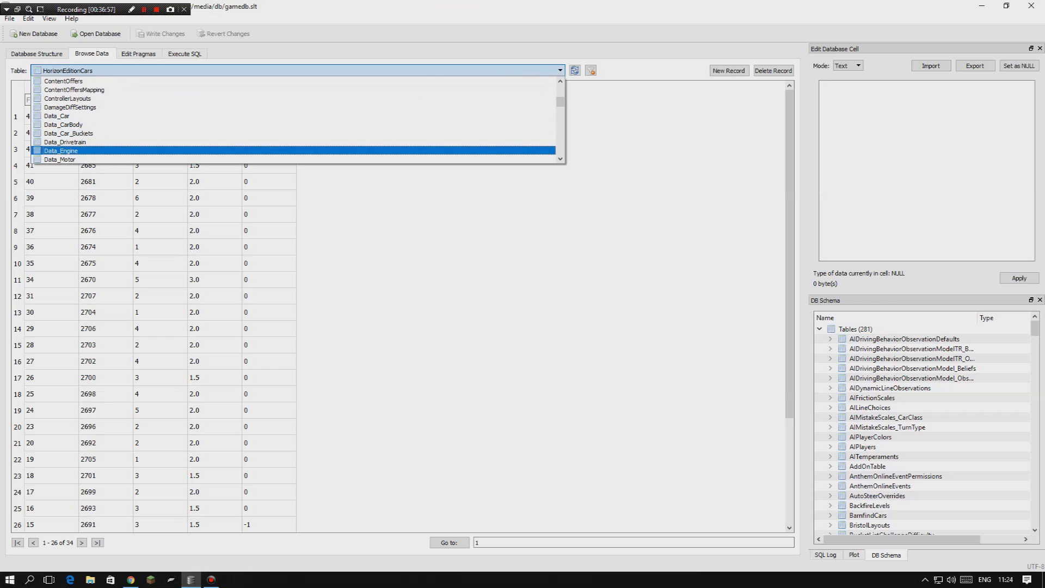
click(61, 151)
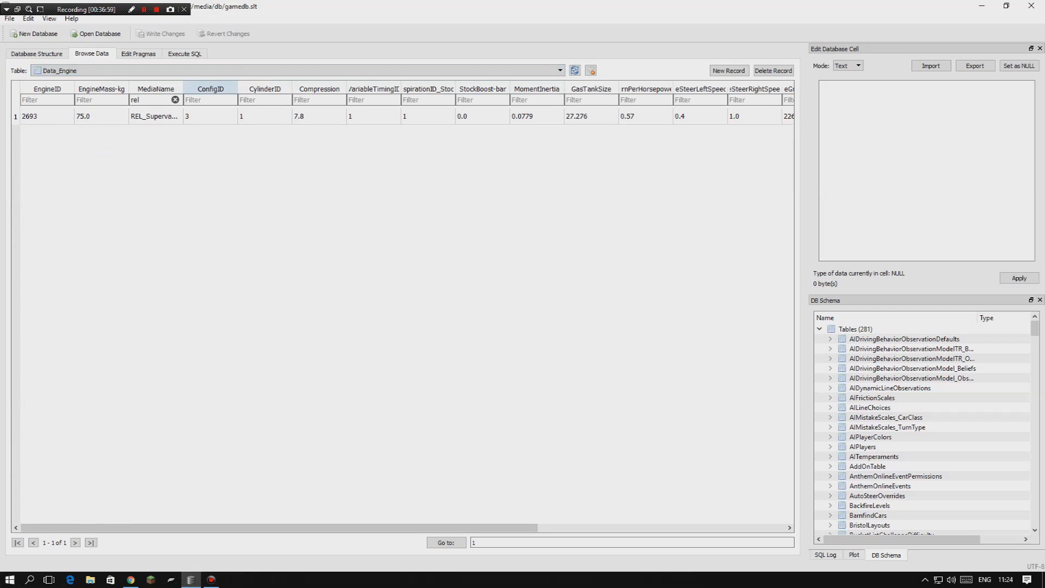
click(47, 116)
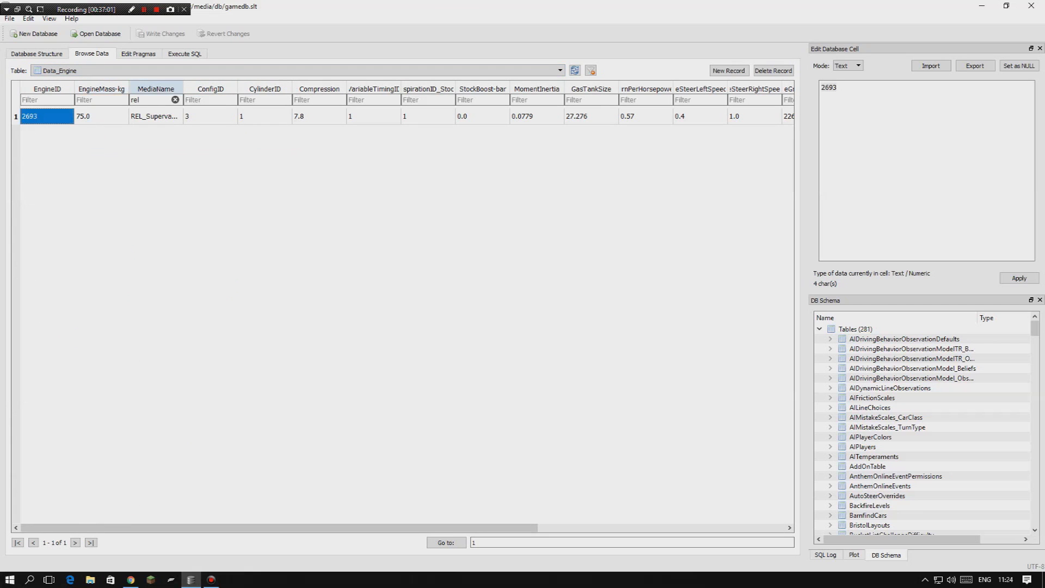
click(156, 116)
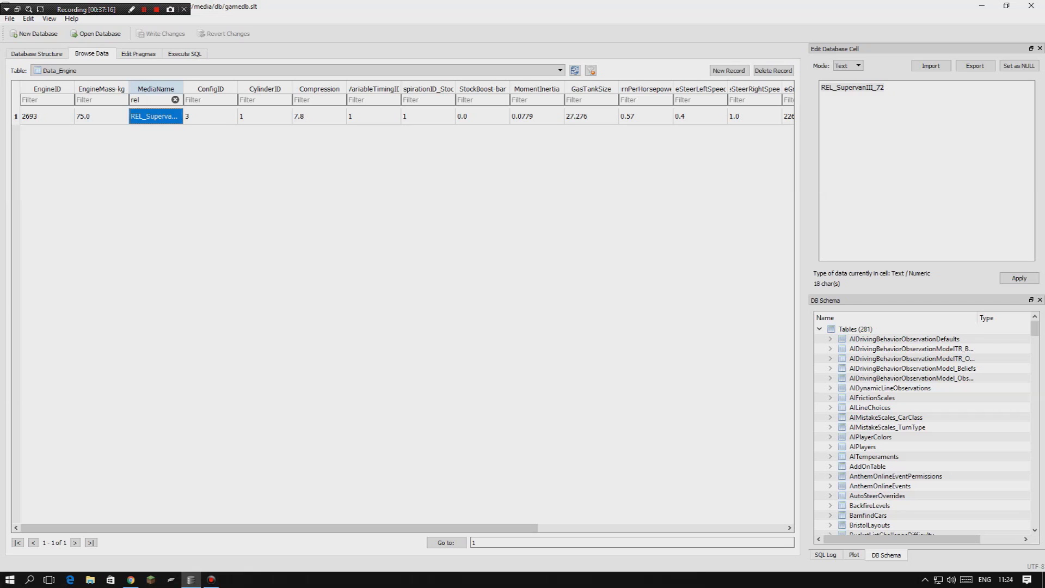
Switch the browsed table to List_UpgradeEngineTurboTwin to view the twin-turbo upgrade records.
click(156, 70)
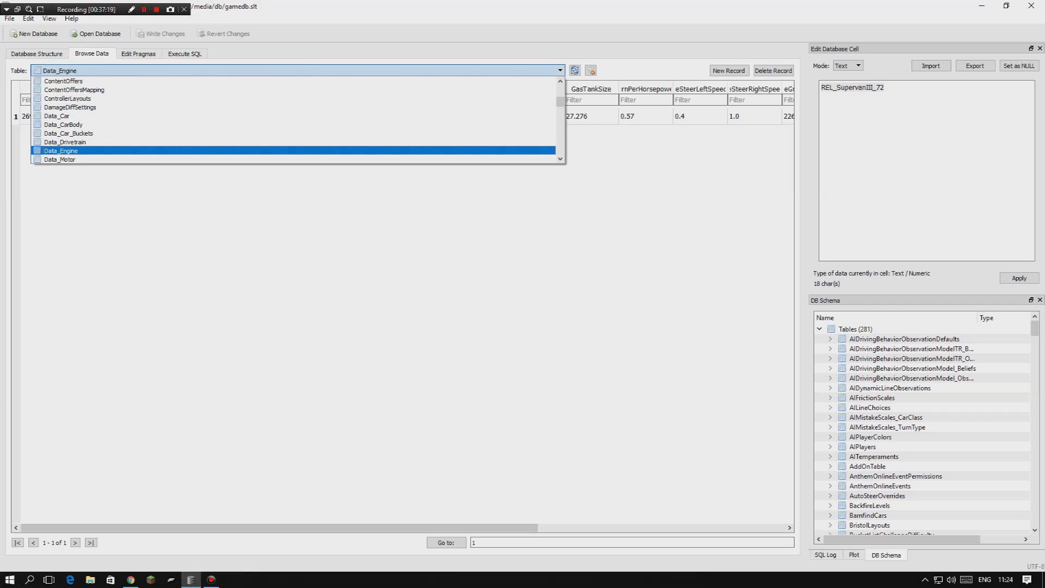
click(156, 150)
click(156, 70)
scroll(155, 98, down, 15)
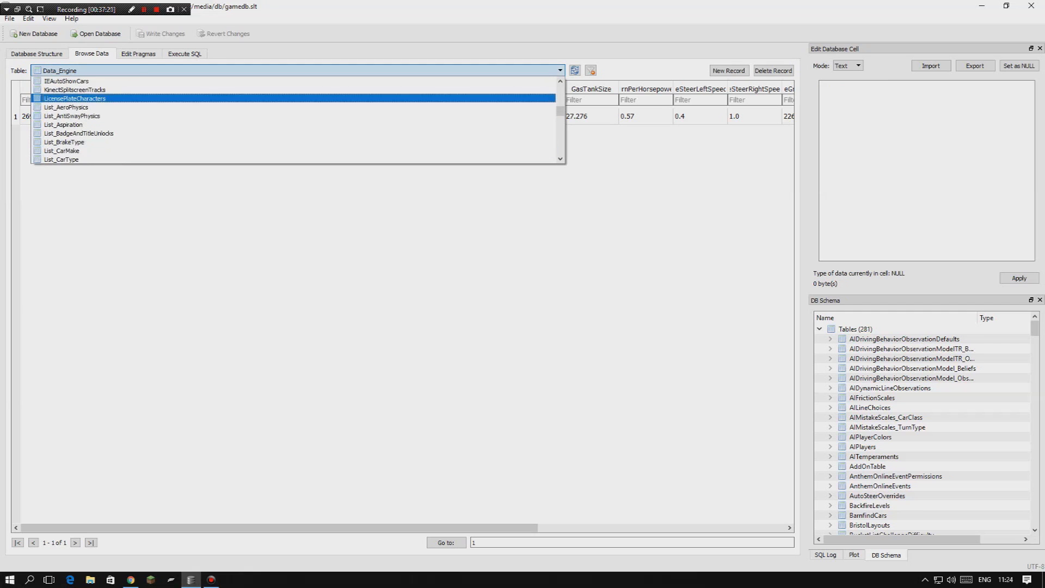
scroll(299, 120, down, 8)
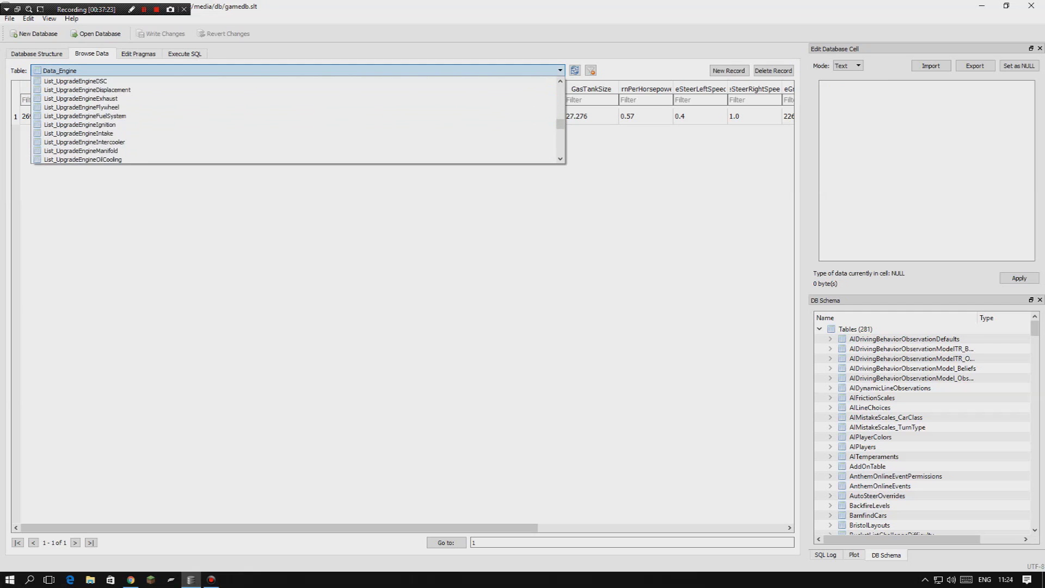
scroll(111, 120, up, 3)
click(110, 150)
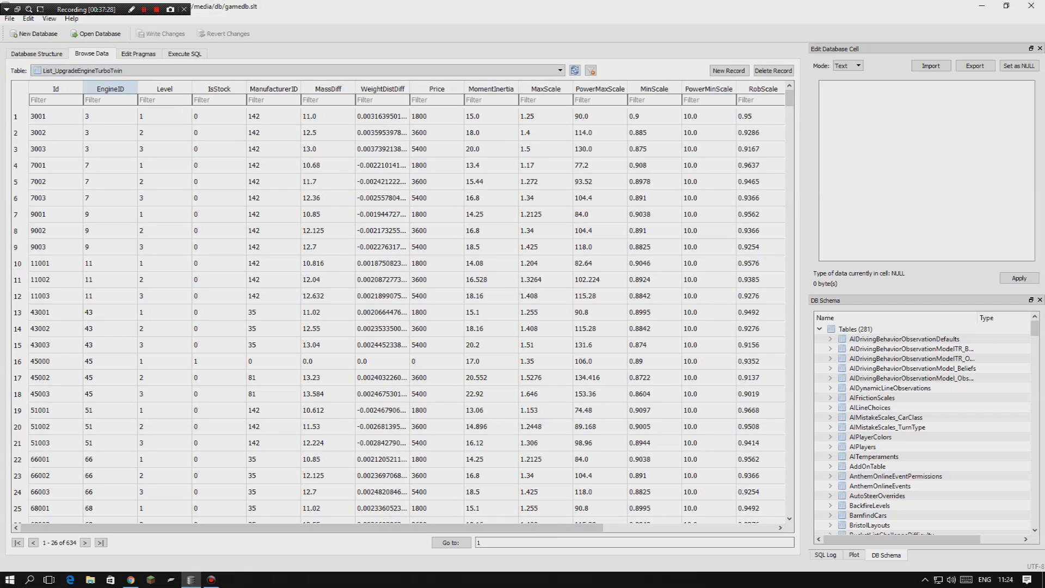
Look through the list of database tables, covering the List_ tables and the event blueprint and featured car tables, without switching tables.
click(117, 70)
click(118, 142)
click(117, 70)
key(Down)
key(Down)
key(Return)
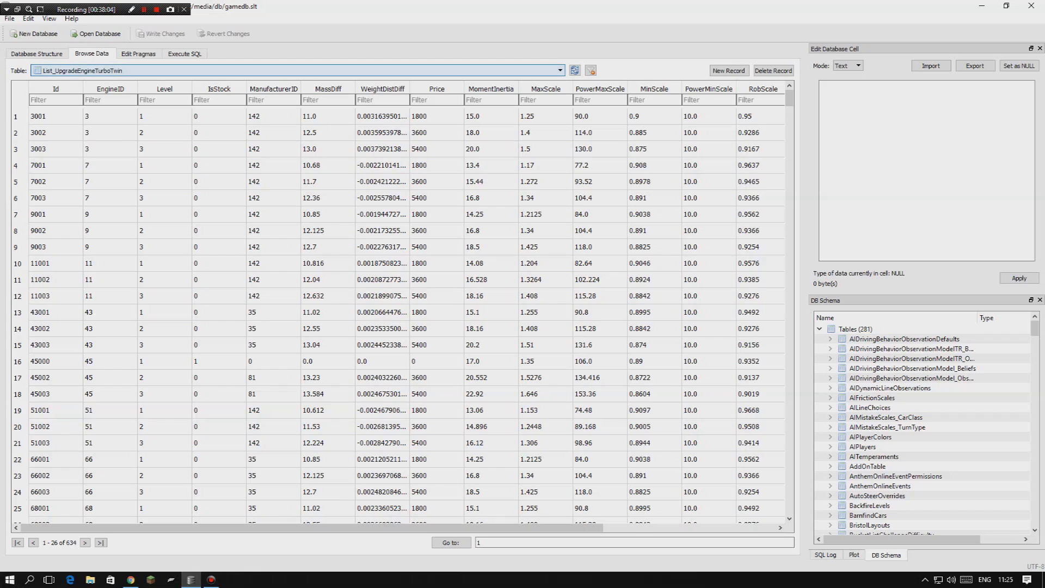
click(298, 70)
scroll(294, 120, up, 14)
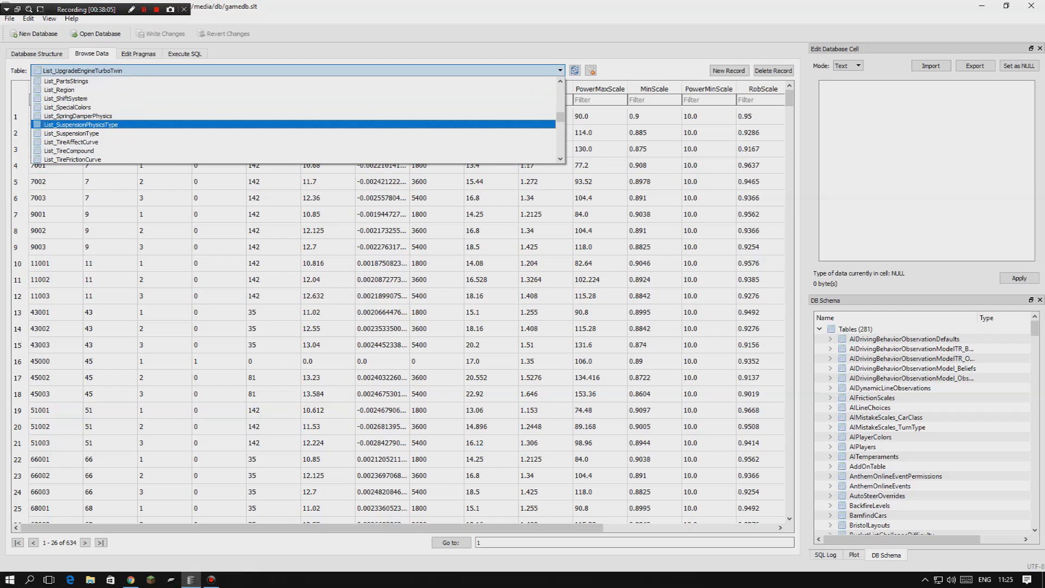
key(Down)
key(Down)
key(Down)
key(Down)
scroll(293, 120, up, 20)
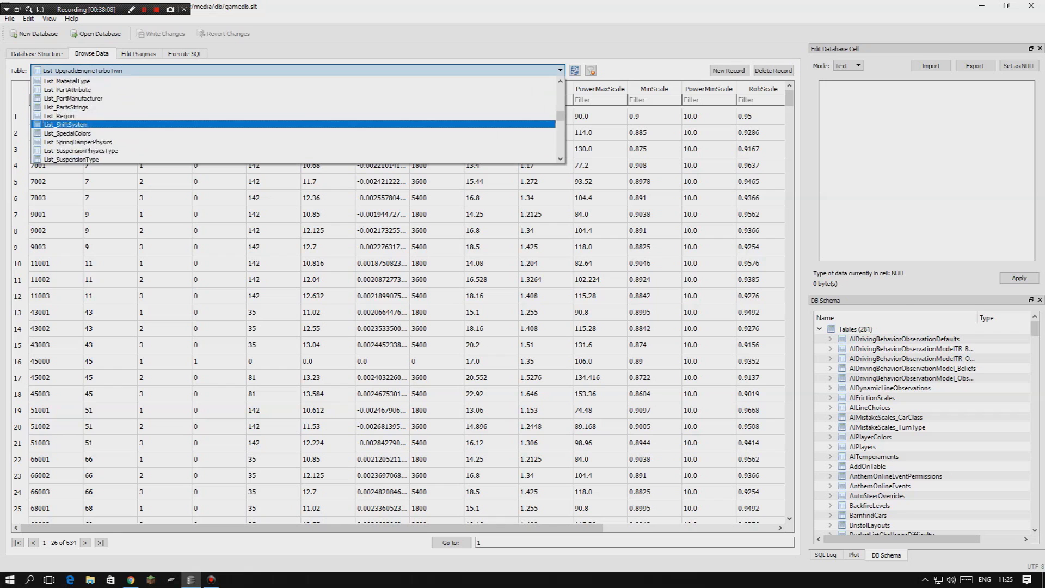
scroll(327, 120, down, 20)
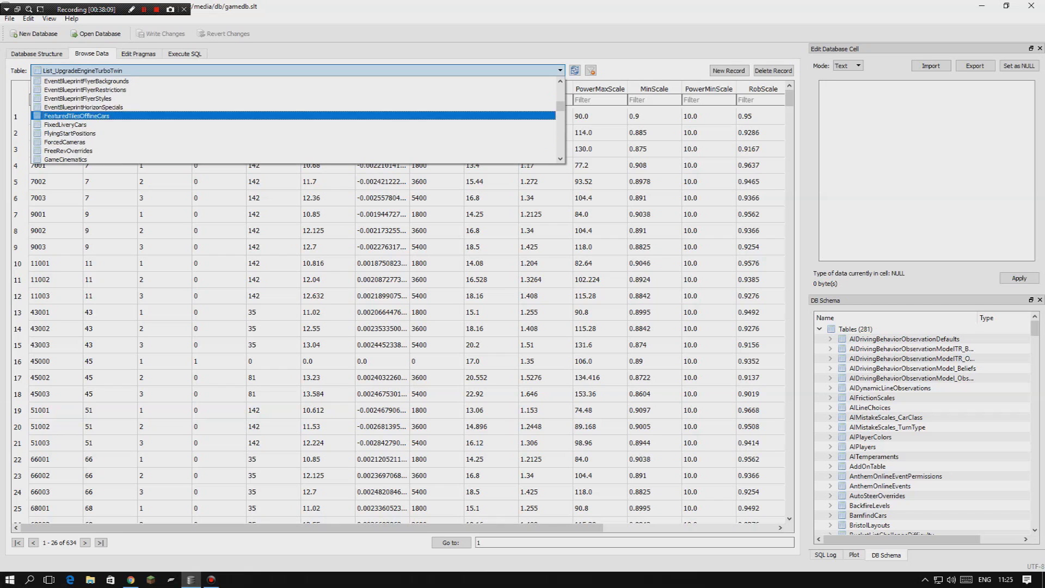
click(328, 230)
Examine the List_UpgradeEngineTurboTwin columns, including MaxScale, PowerMaxScale, RobScale and the torque drop-off values.
drag(326, 528, 358, 527)
scroll(403, 305, right, 3)
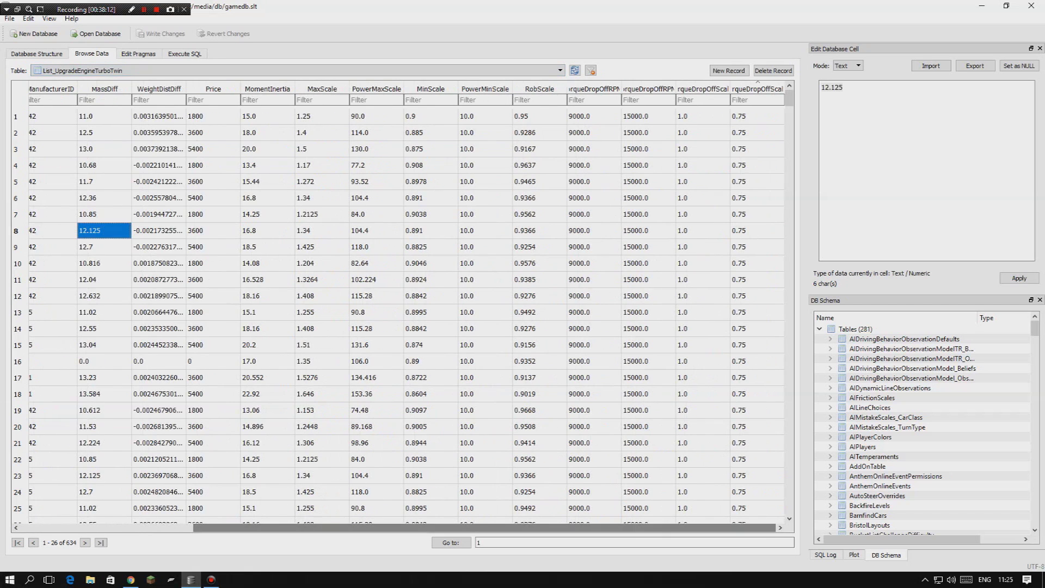
drag(703, 116, 758, 524)
click(649, 475)
scroll(490, 475, up, 2)
click(376, 520)
drag(377, 520, 321, 475)
click(376, 475)
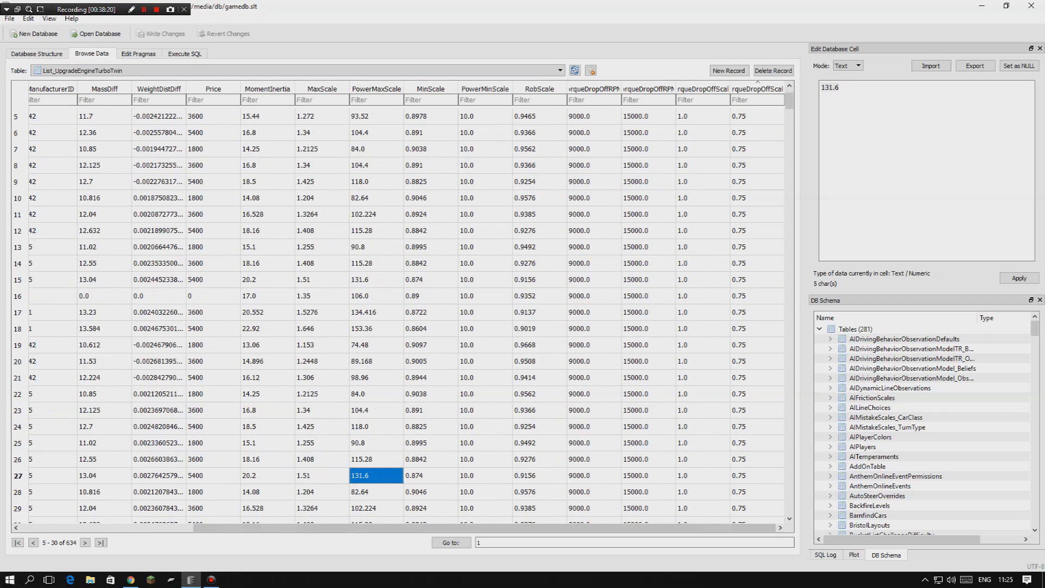
drag(376, 528, 202, 528)
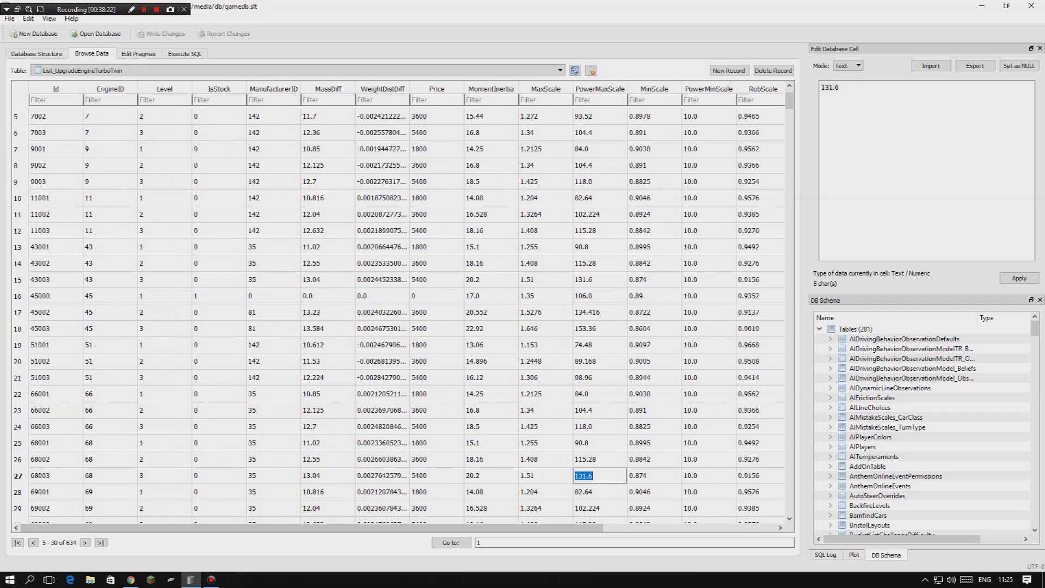